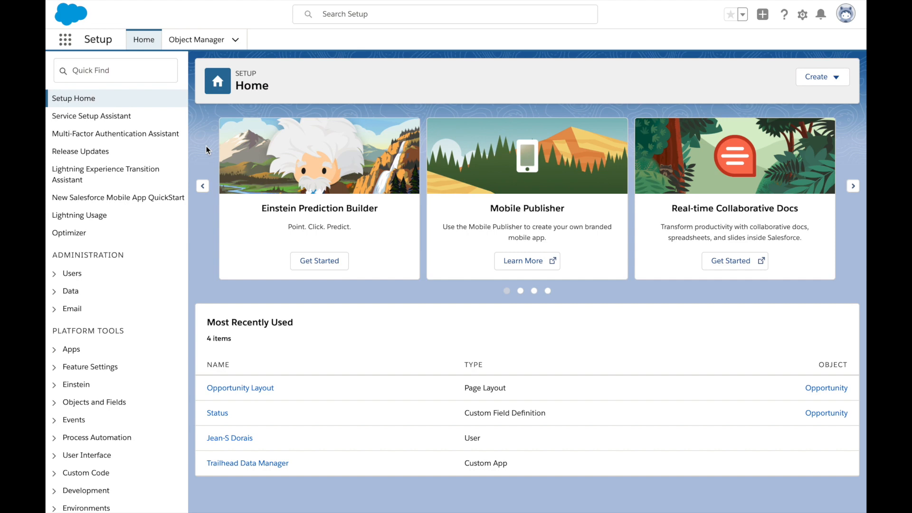
Find Schema Builder in Setup by searching for "sche" and open it
left_click(113, 71)
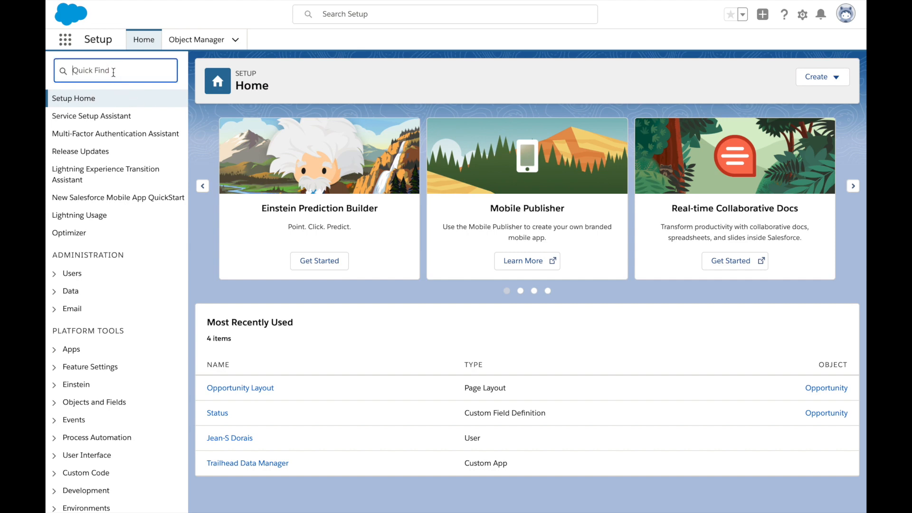
type("sche")
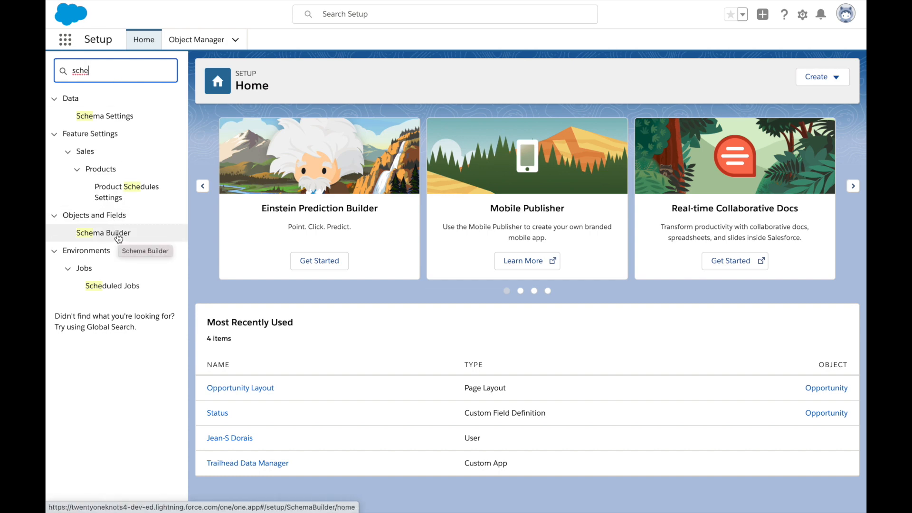
left_click(87, 239)
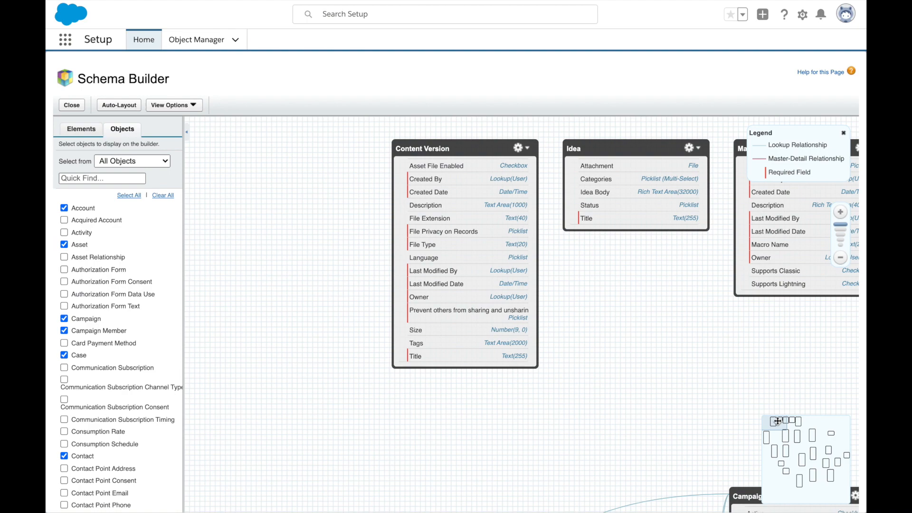
Look over the existing object schema, then clear all objects from the canvas
left_click_drag(777, 421, 791, 432)
left_click(842, 258)
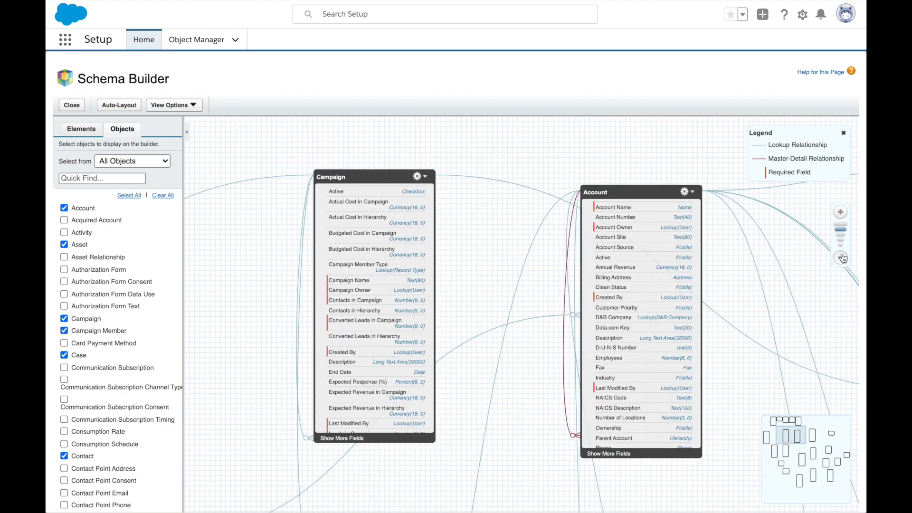
left_click(842, 258)
left_click(841, 258)
left_click(841, 259)
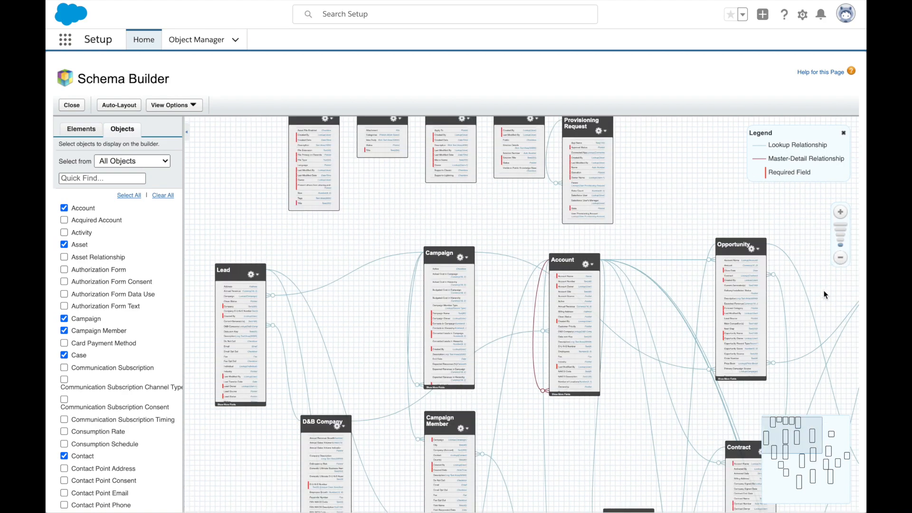
mouse_move(807, 437)
left_mouse_down()
mouse_move(824, 465)
mouse_move(811, 469)
mouse_move(802, 429)
mouse_move(812, 441)
left_mouse_up()
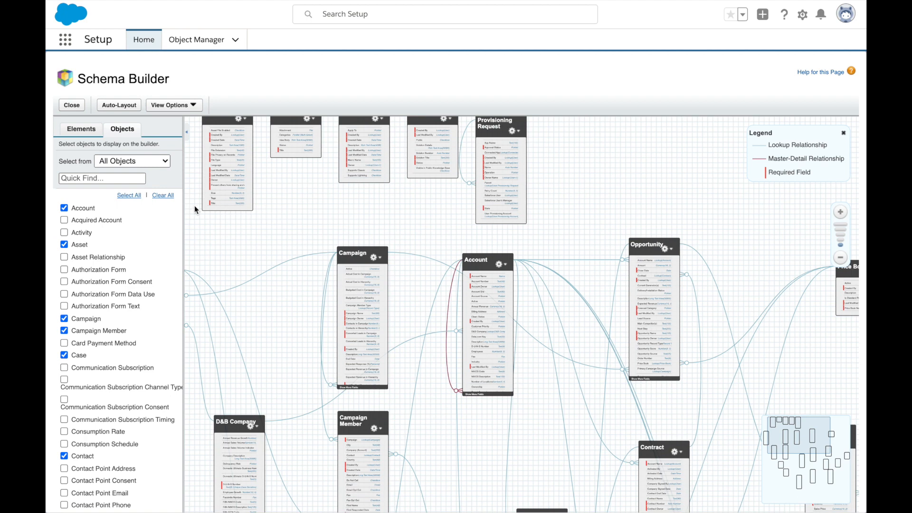
left_click(156, 195)
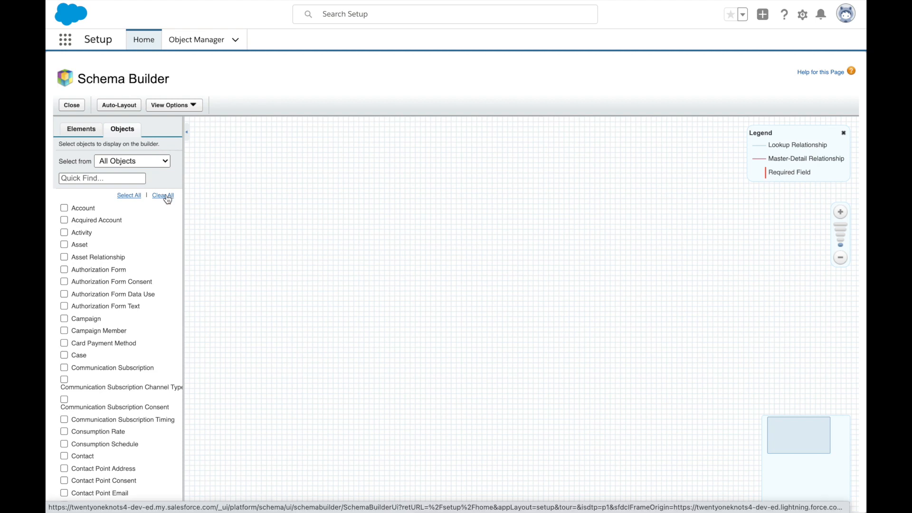
Add a new custom object to the canvas with the label Project and the plural label Projects
left_click(82, 130)
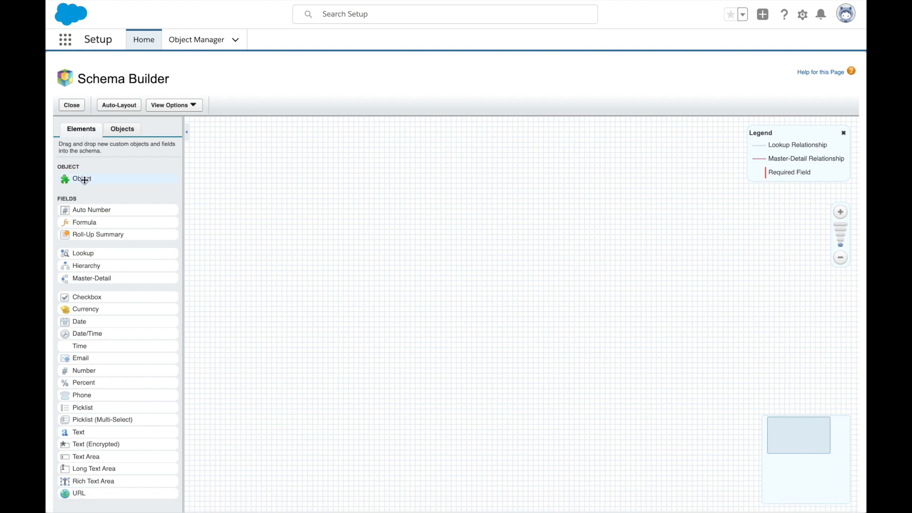
left_click_drag(85, 180, 329, 196)
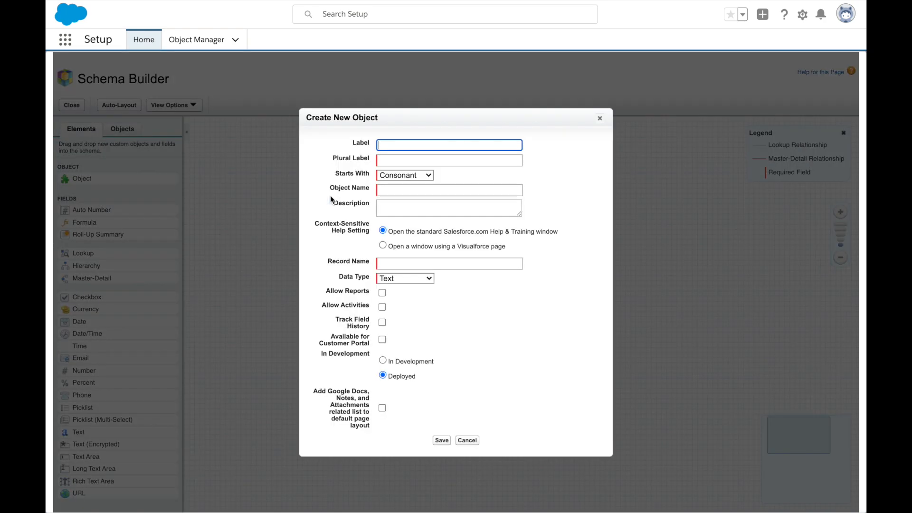
type("Project")
key("Tab")
type("Projects")
key("Tab")
key("Tab")
key("Tab")
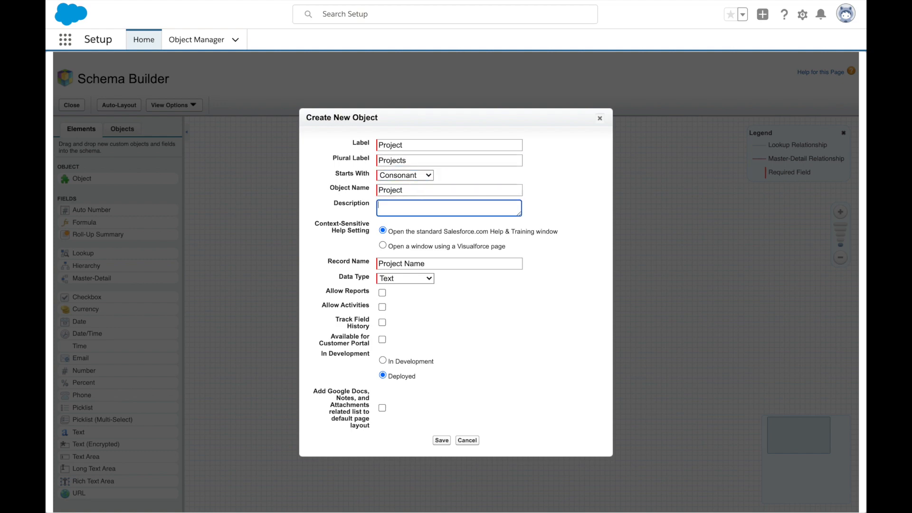
Describe the new object as "Main Project Management app object", allow reports and activities, and save it
type("Main Project Management app o")
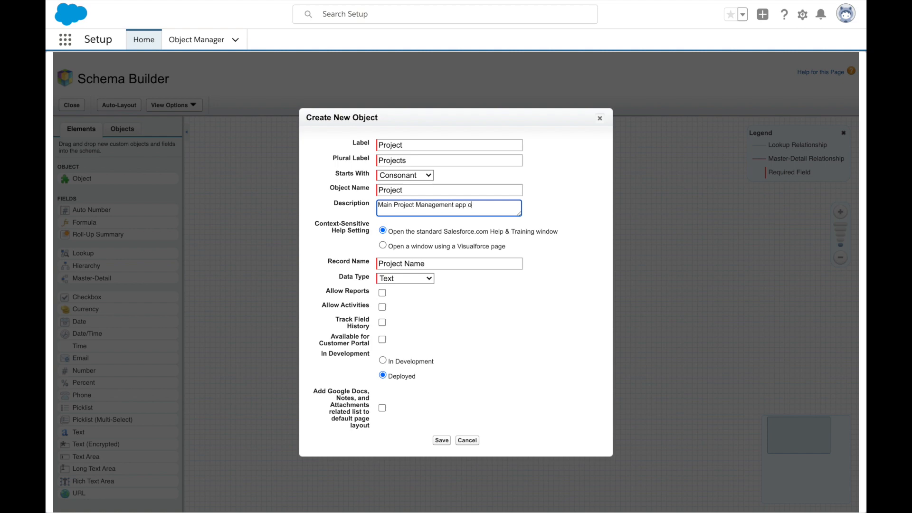
type("bject")
key("Tab")
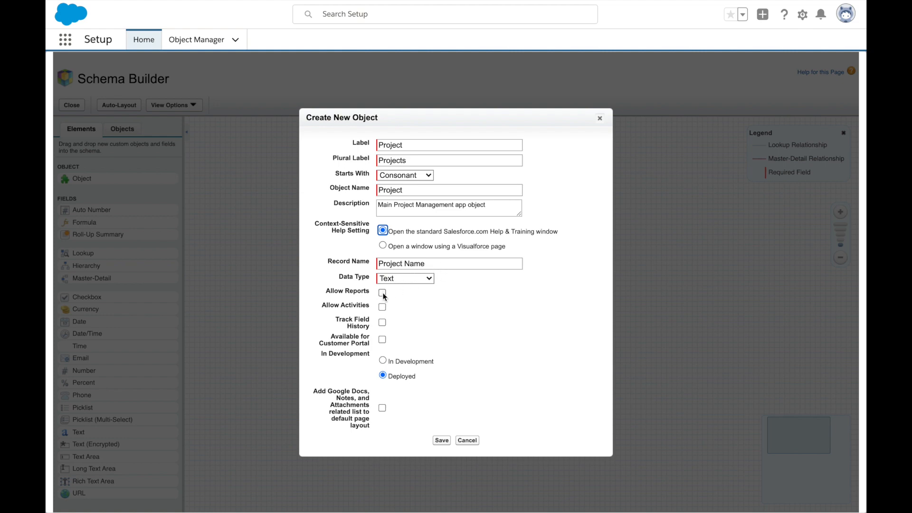
left_click(382, 293)
left_click(383, 308)
left_click(441, 441)
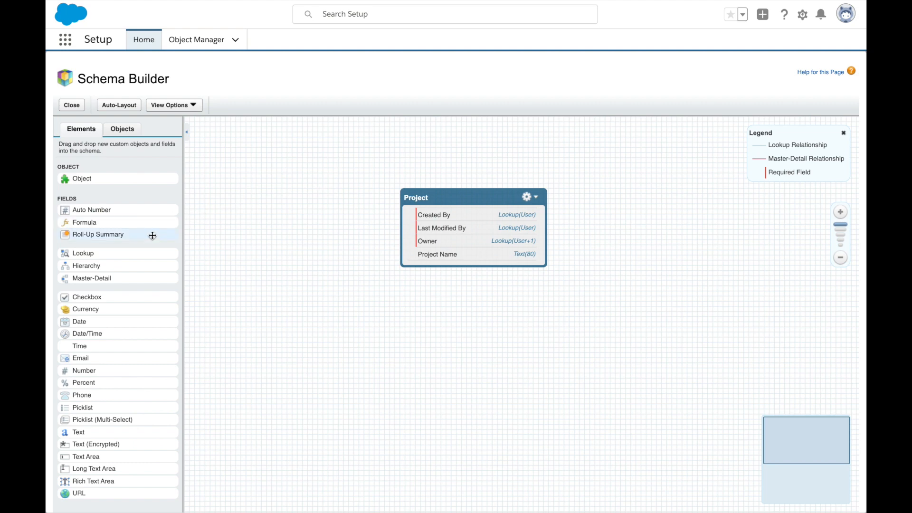
Add a master-detail field labelled Account Name to the Project object, related to Account, and save it
left_click_drag(105, 278, 469, 242)
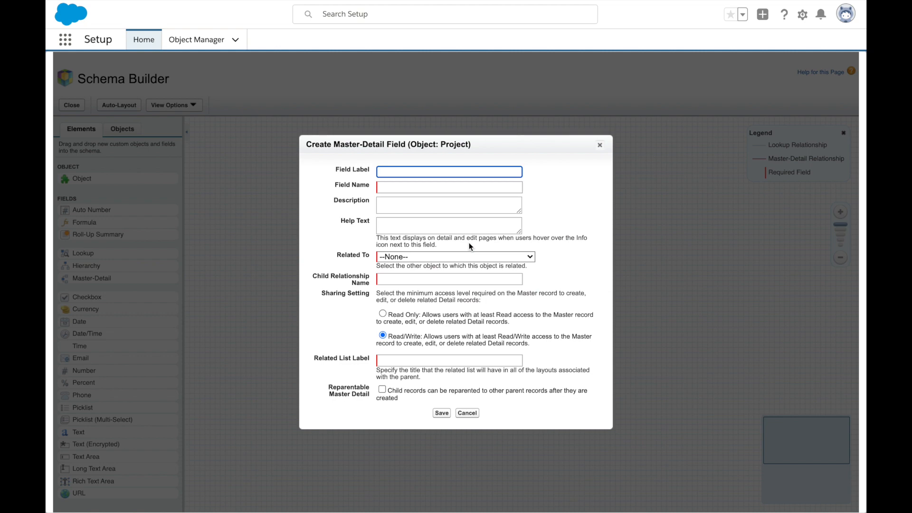
type("Account Name")
key("Tab")
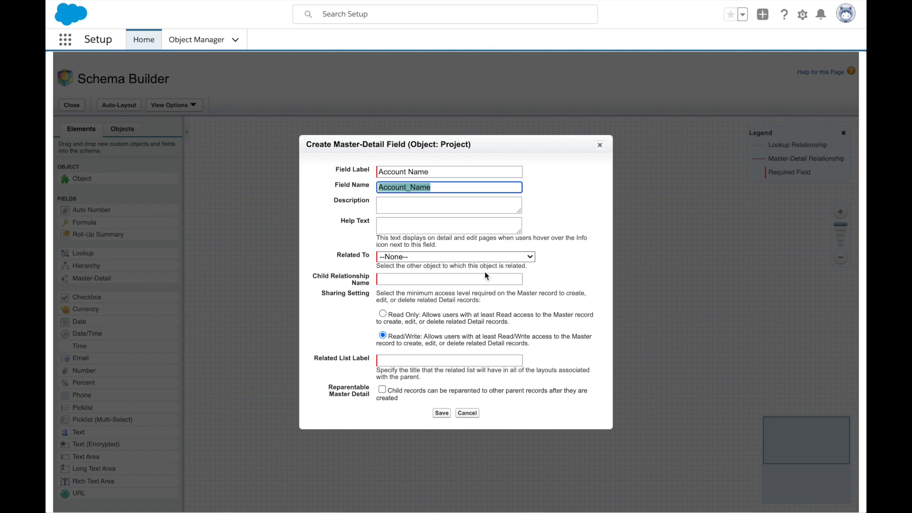
left_click(475, 259)
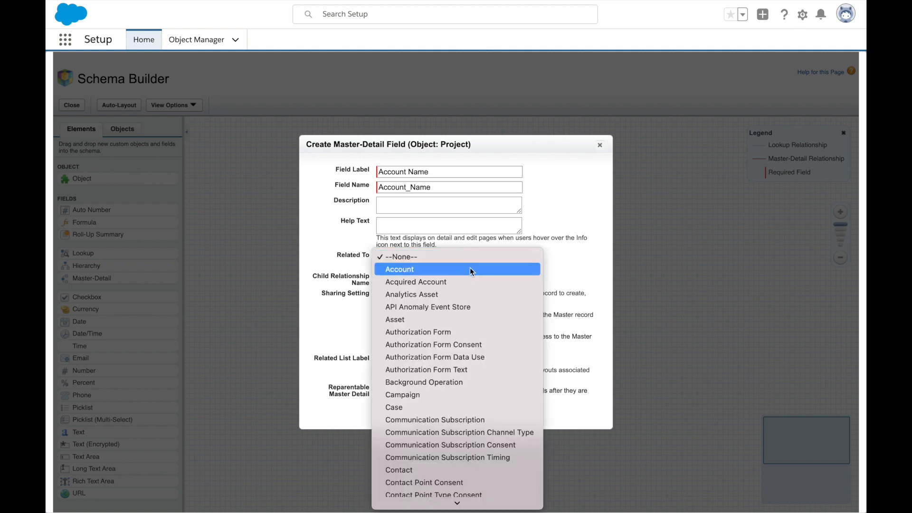
left_click(470, 268)
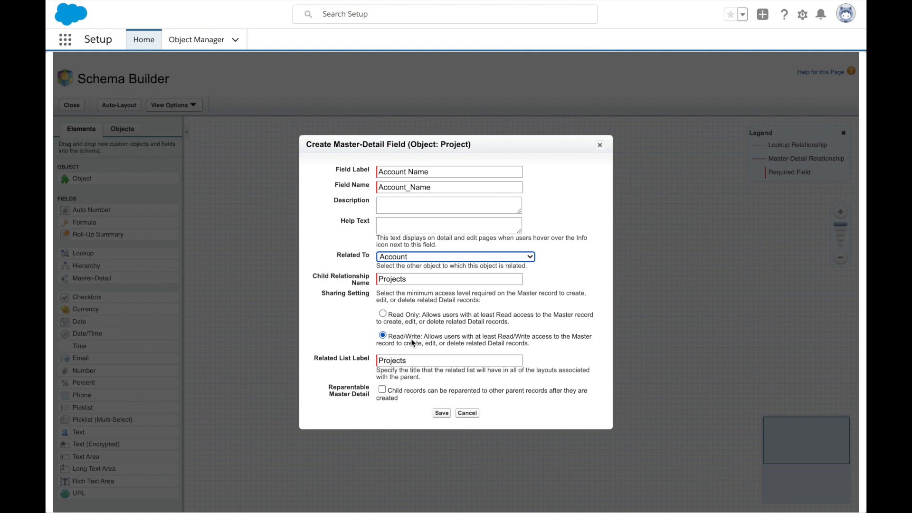
left_click(442, 413)
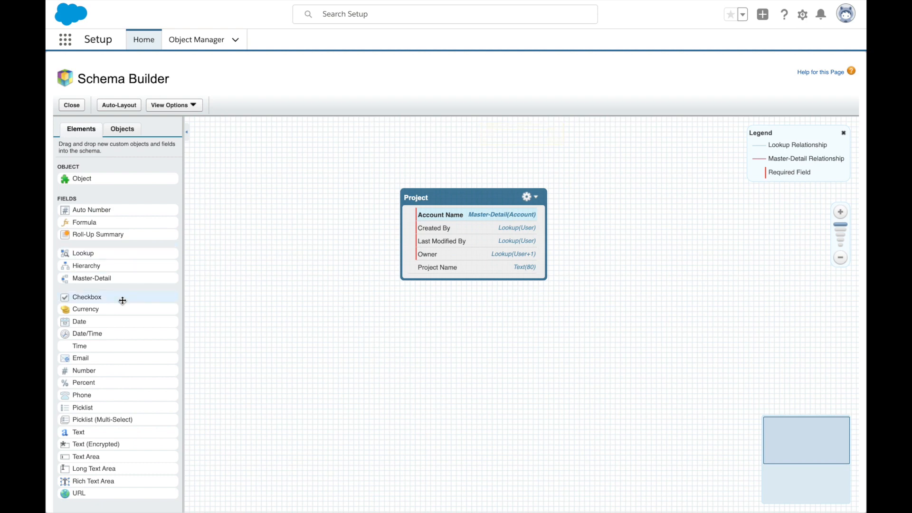
Add a date field labelled End Date to the Project object and save it
left_click_drag(106, 320, 485, 244)
type("End Date")
key("Tab")
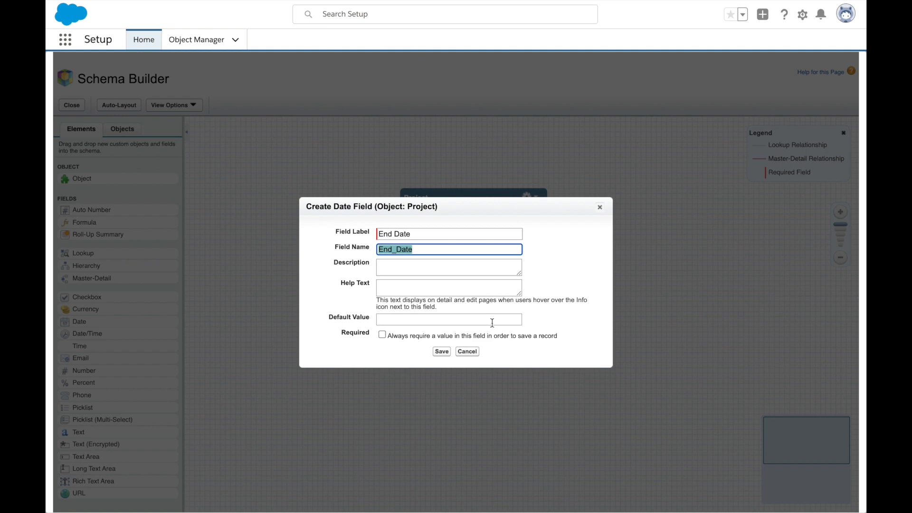
left_click(442, 351)
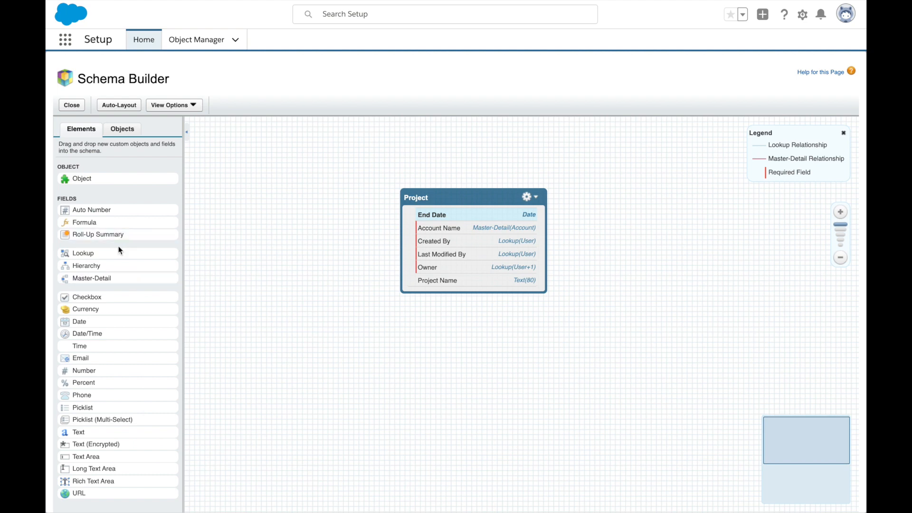
Add a formula field labelled Last Month's Timesheet to the Project object
left_click_drag(92, 224, 472, 285)
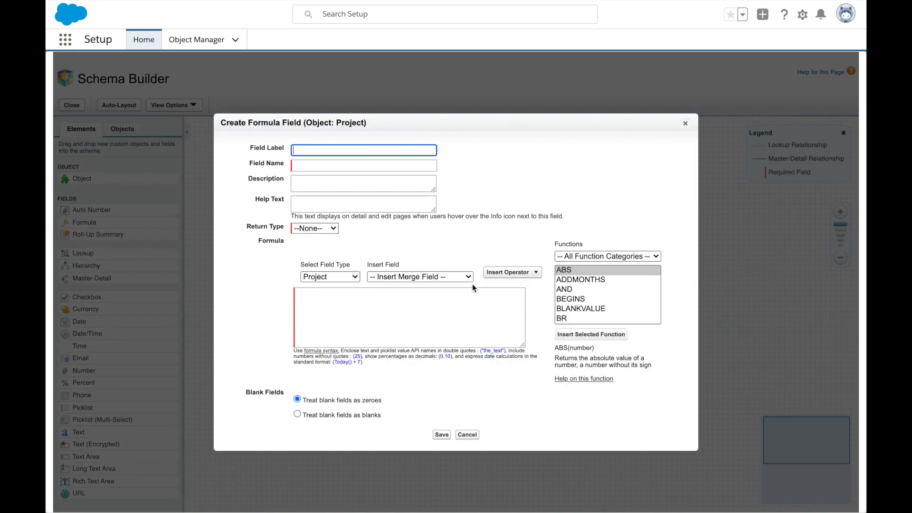
type("Last")
type("Month's Timesheet")
key("Tab")
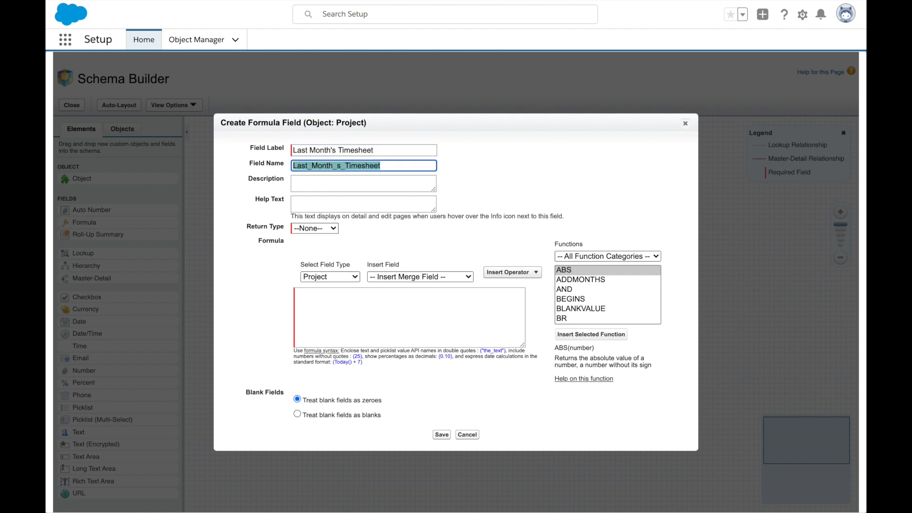
Copy the HYPERLINK formula for Last Month's Timesheet from the cheat sheet PDF in Preview and paste it into the field's formula in Salesforce
left_click(380, 304)
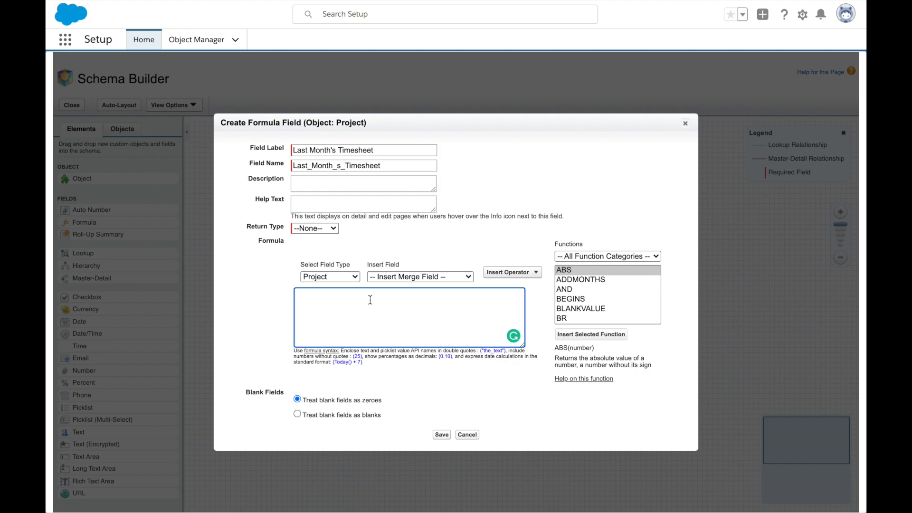
key("super+Tab")
key("super+Tab")
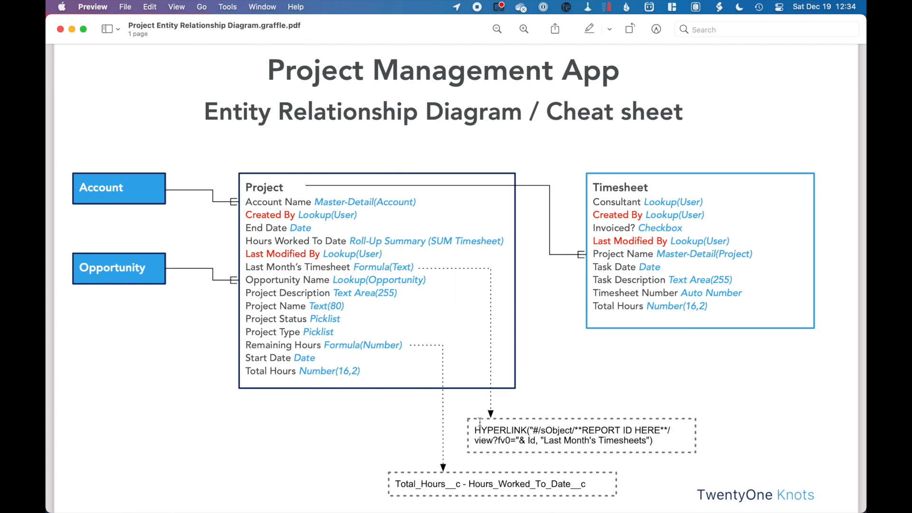
left_click_drag(474, 432, 654, 439)
key("super+c")
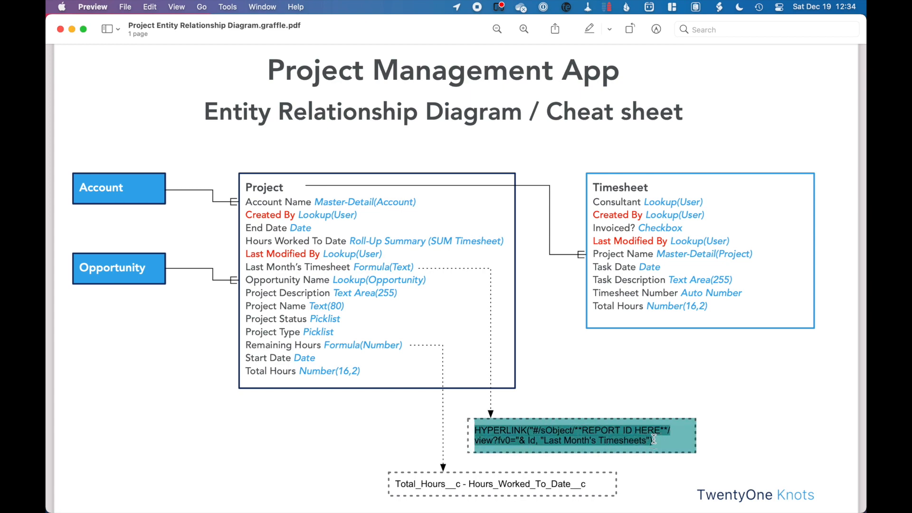
key("super+Tab")
left_click(502, 300)
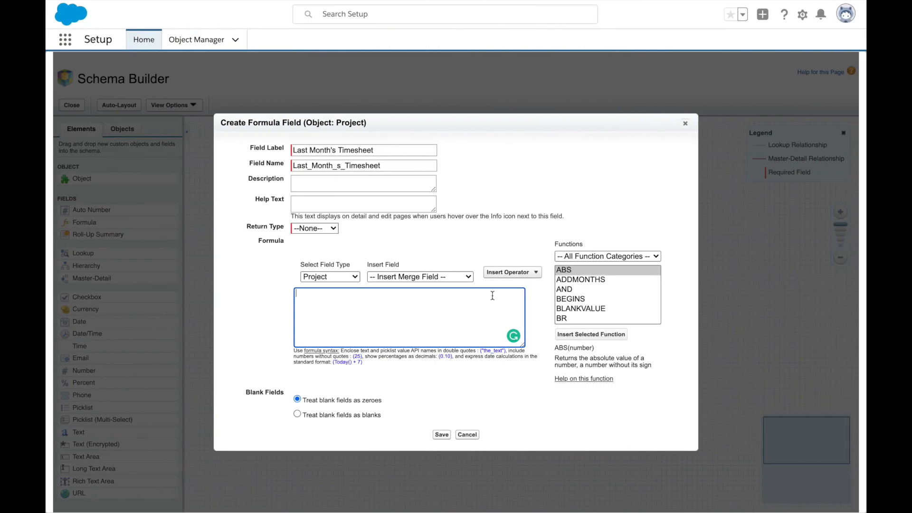
key("super+v")
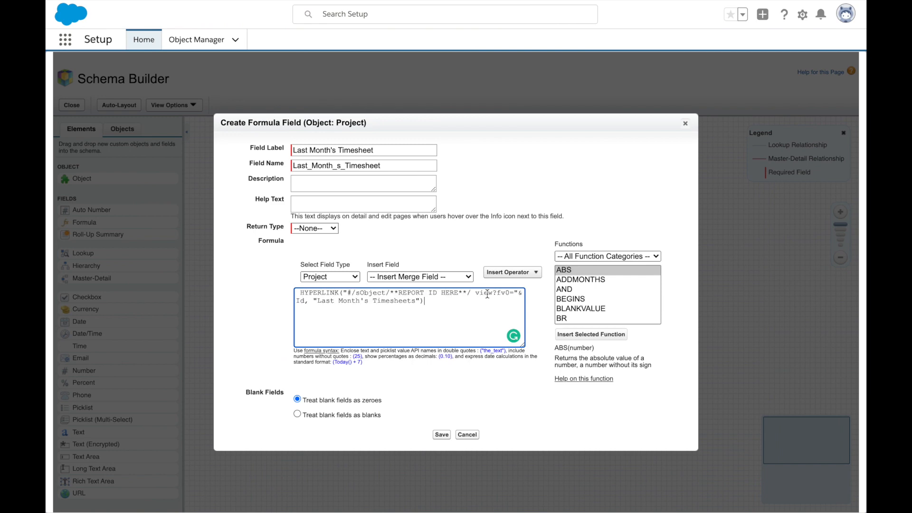
Remove the stray spaces before HYPERLINK and before "view?fv0=" in the pasted formula
left_click(303, 293)
key("BackSpace")
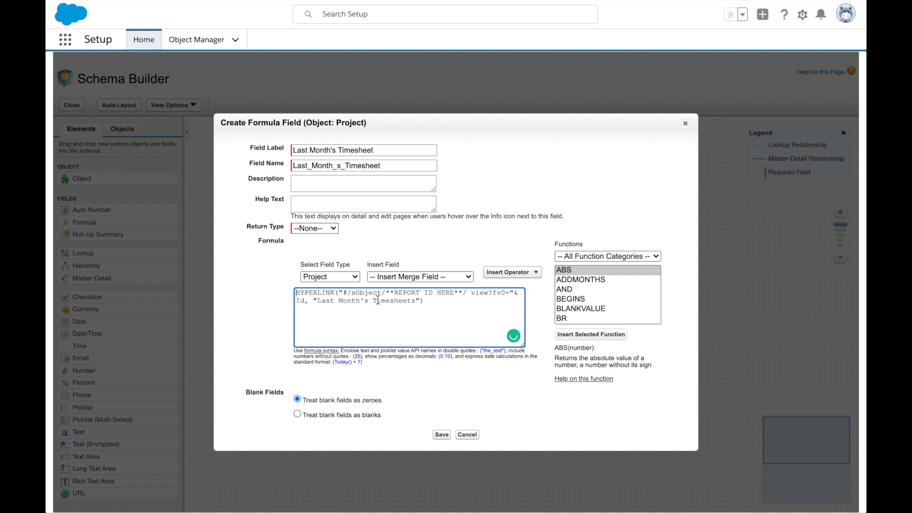
left_click_drag(385, 292, 472, 292)
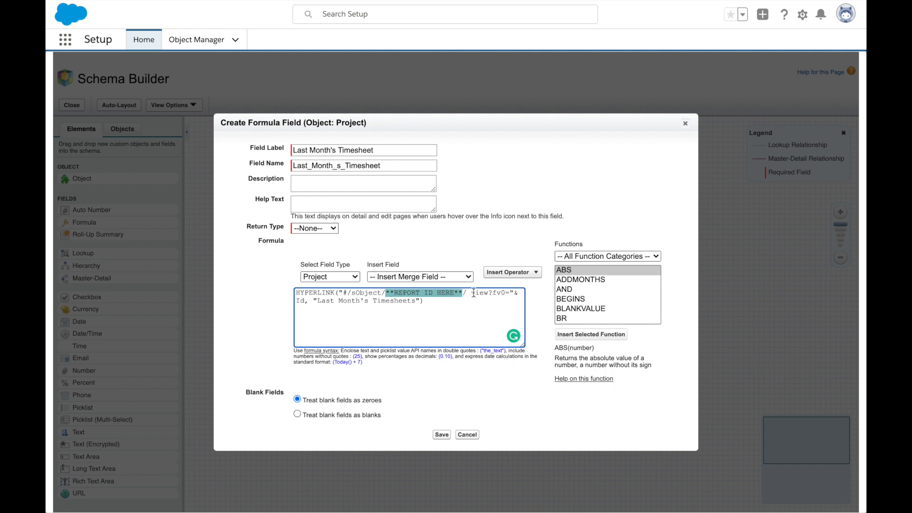
left_click(472, 292)
key("BackSpace")
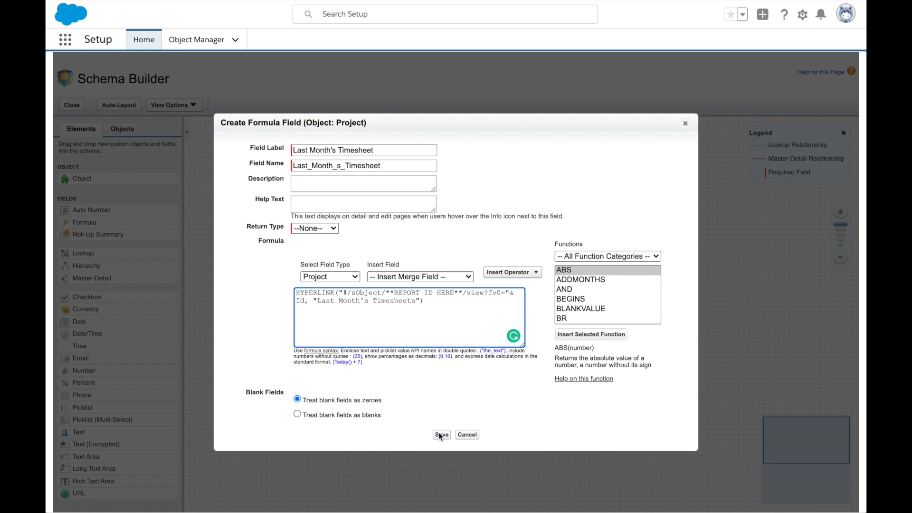
Set the formula field's return type to Text and save the field
left_click(315, 229)
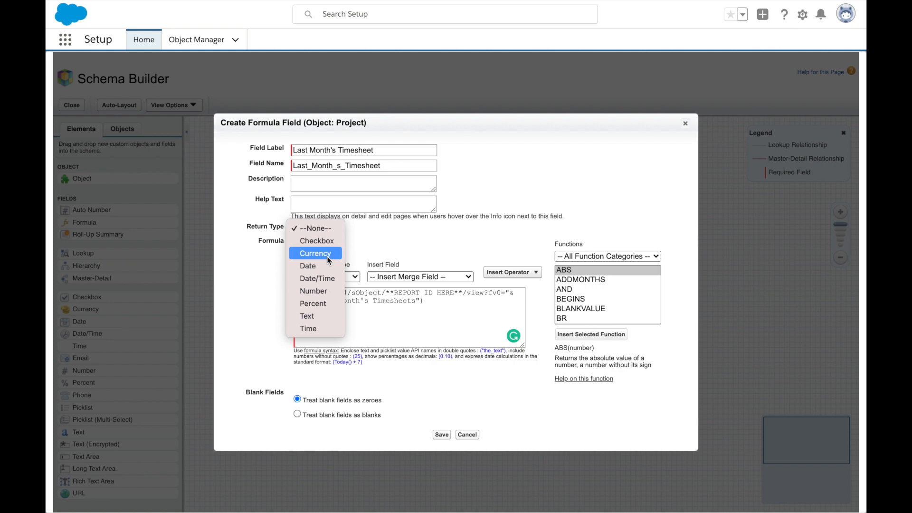
left_click(314, 316)
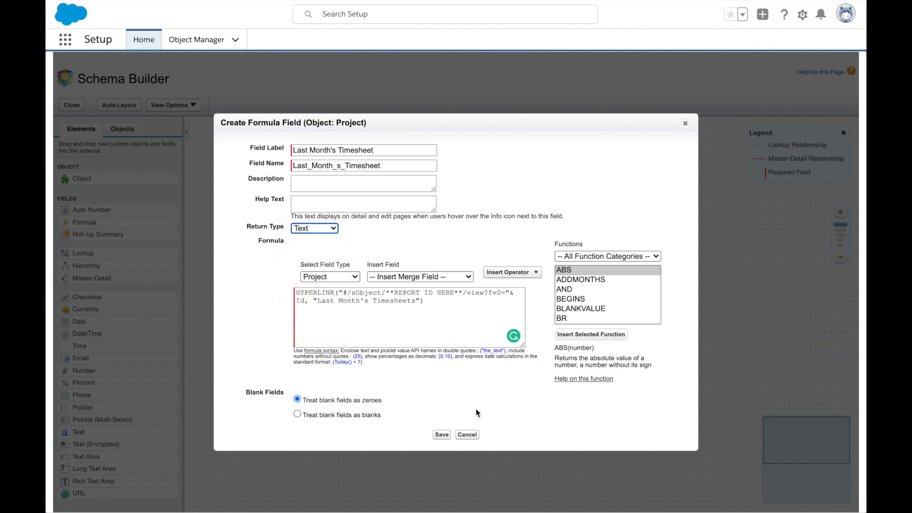
left_click(442, 435)
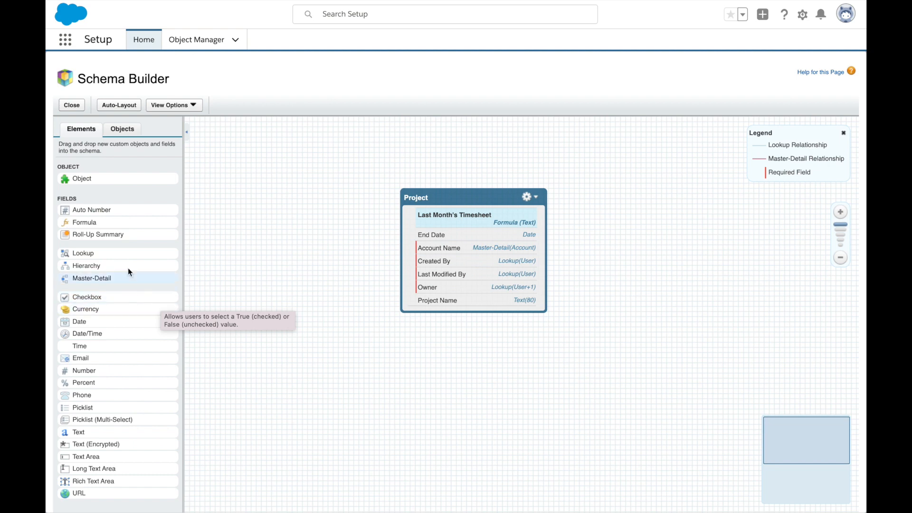
Add a lookup field labelled Opportunity to the Project object
left_click_drag(138, 252, 478, 292)
type("Opportujnit")
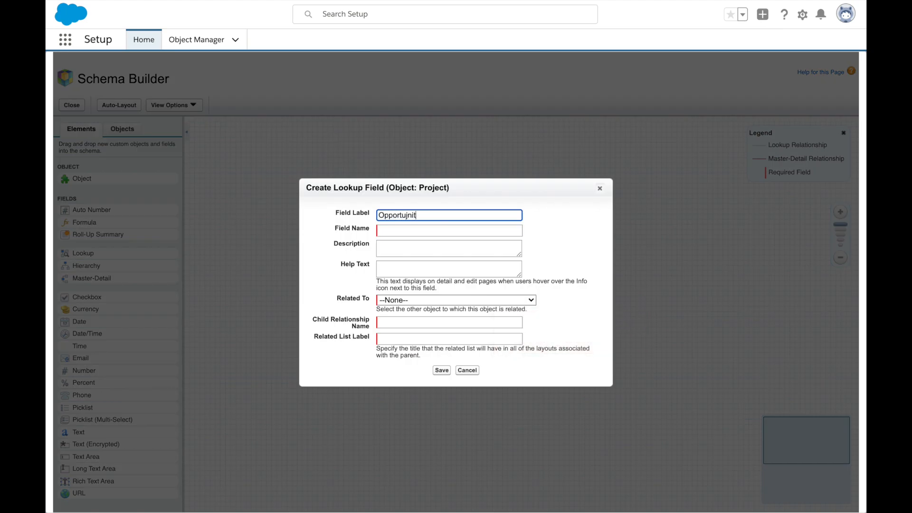
key("BackSpace")
key("BackSpace")
type("nity")
key("Tab")
Relate the lookup field to the Opportunity object and save the field
left_click(435, 300)
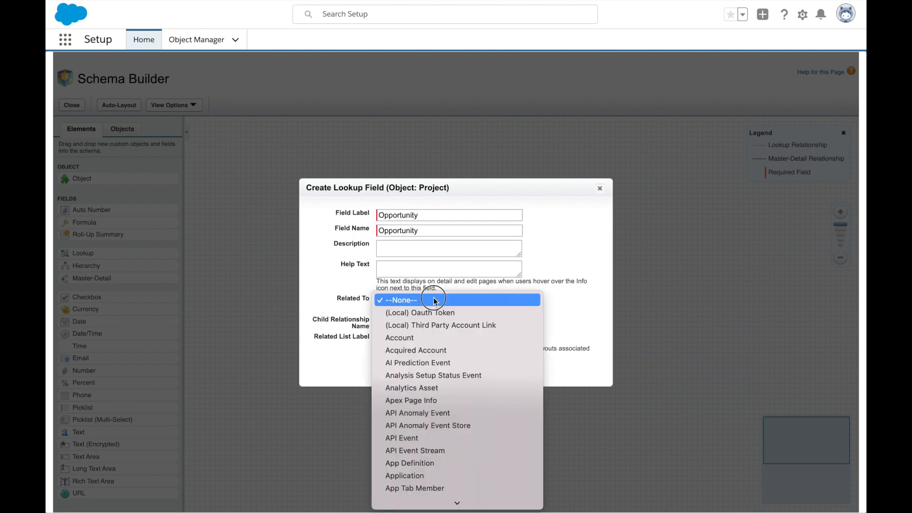
scroll(467, 435, "down", 20)
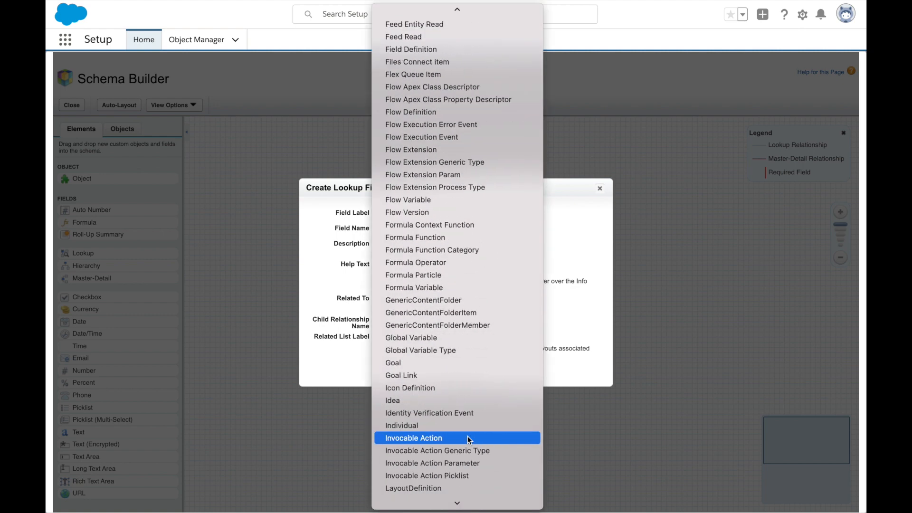
scroll(467, 436, "down", 8)
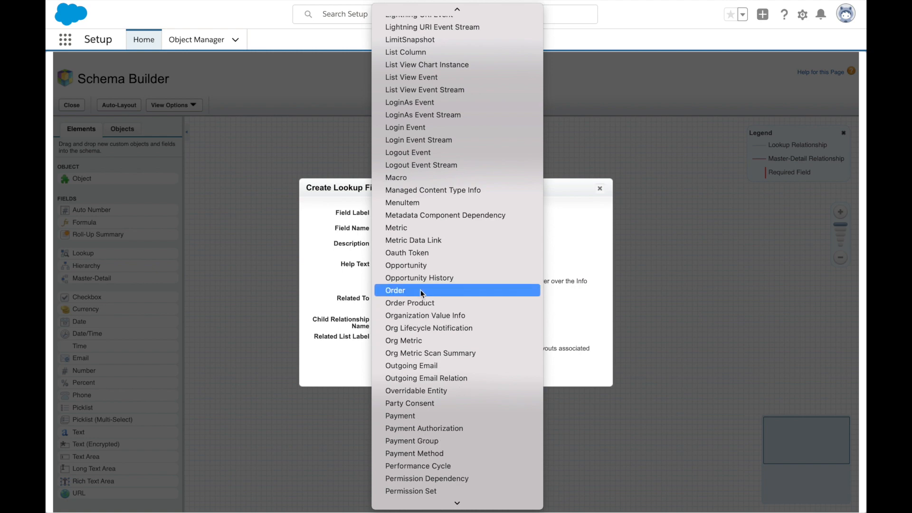
left_click(432, 266)
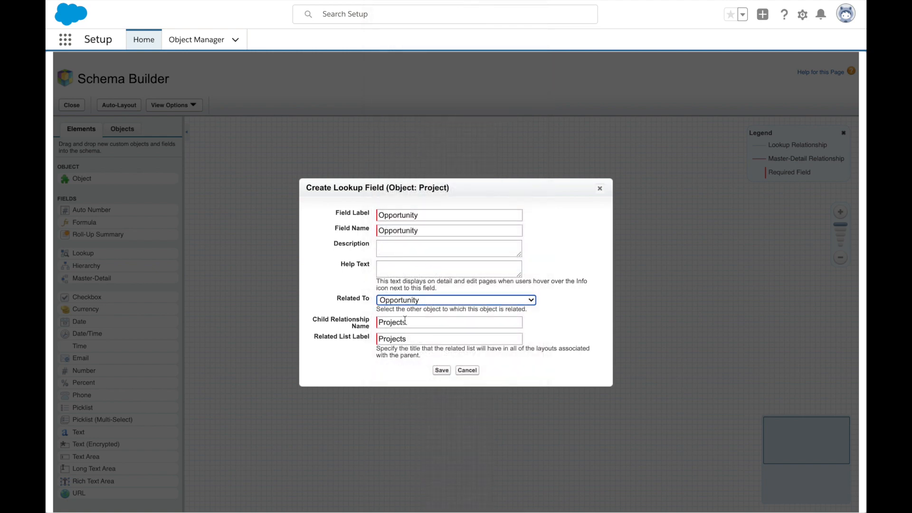
left_click(443, 370)
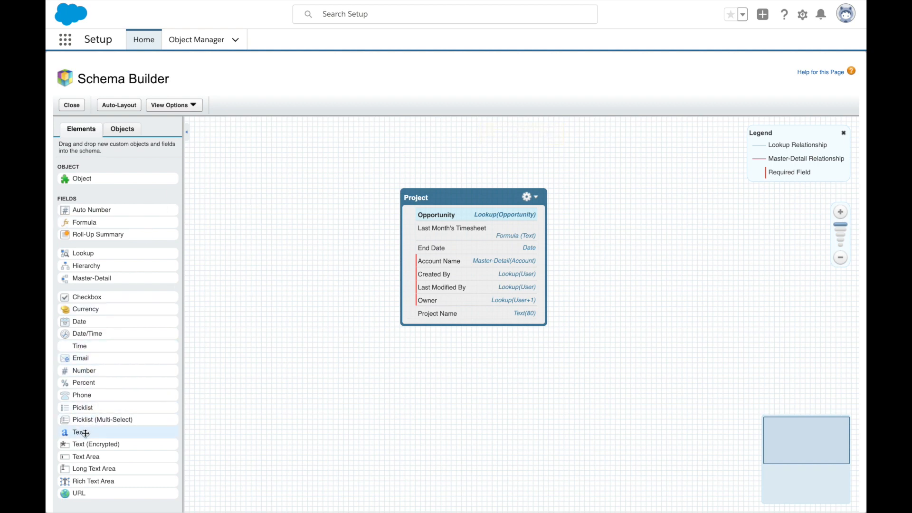
Add a text field labelled Project Description with a length of 255 to the Project object
left_click_drag(85, 432, 460, 275)
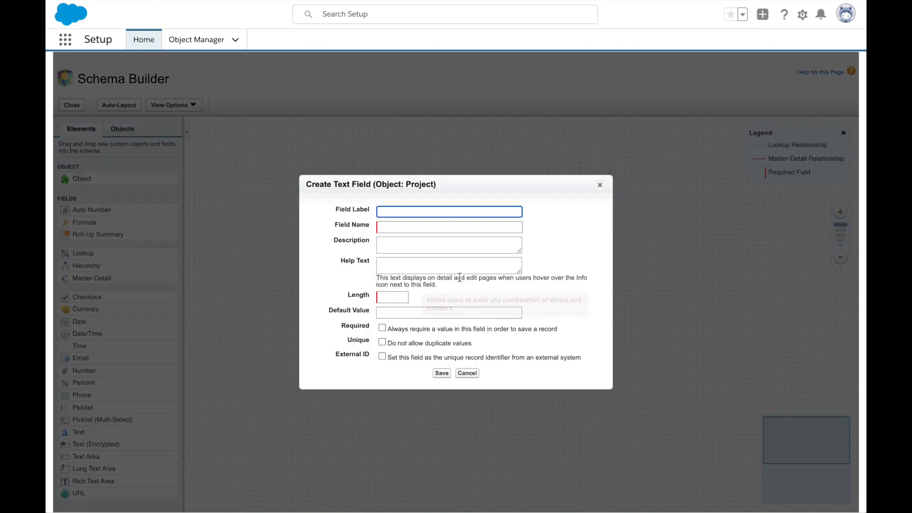
type("Project Description")
key("Tab")
key("Tab")
left_click(394, 297)
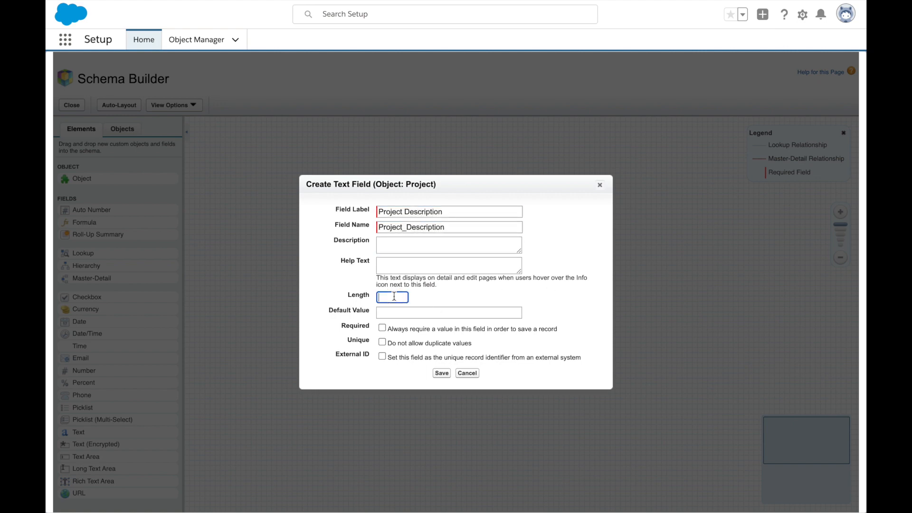
type("255")
key("Tab")
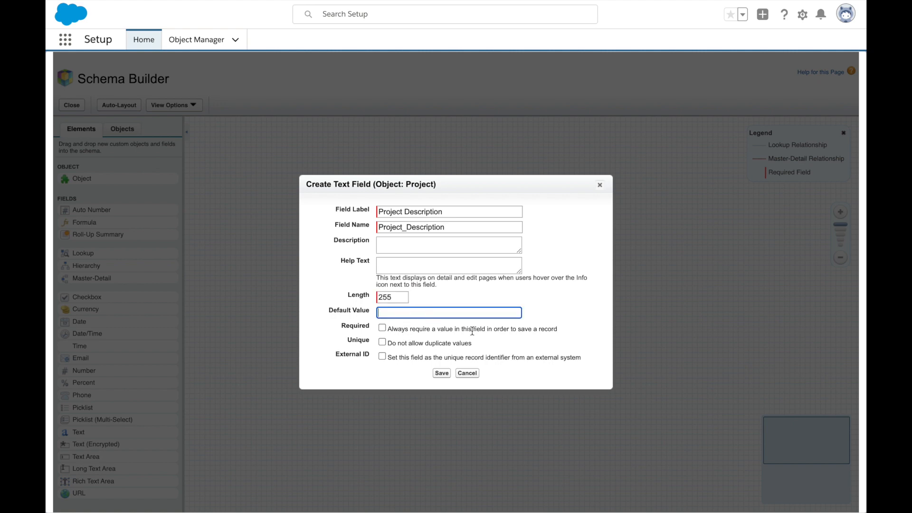
left_click(442, 372)
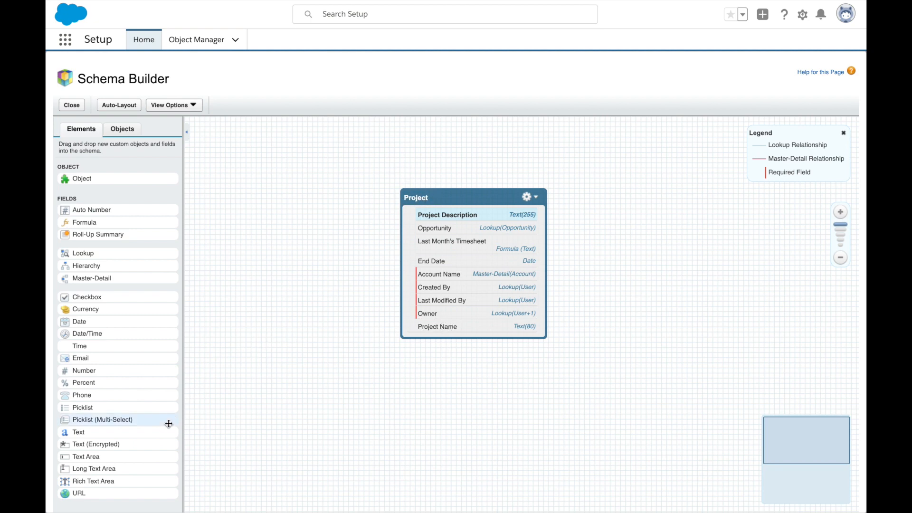
Add a picklist field labelled Project Status to the Project object with the values Not started, Ongoing and Complete
left_click_drag(85, 407, 444, 308)
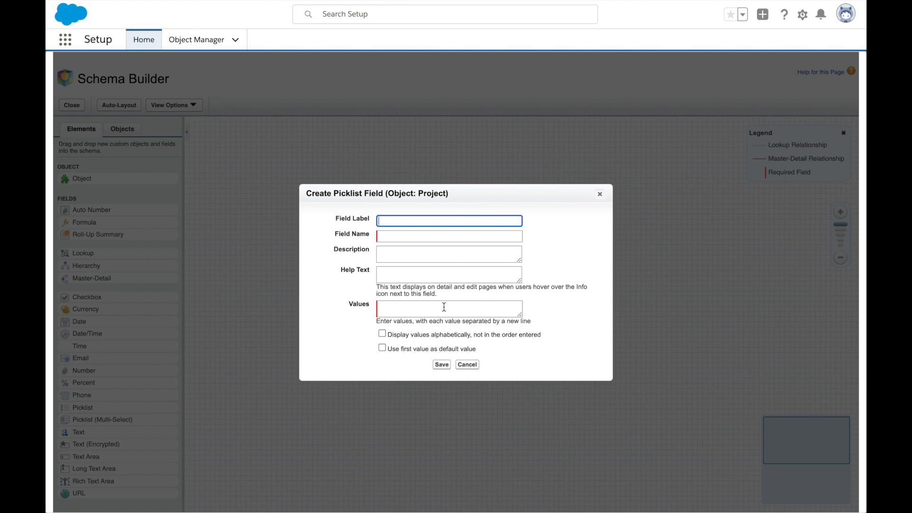
type("Project Status")
key("Tab")
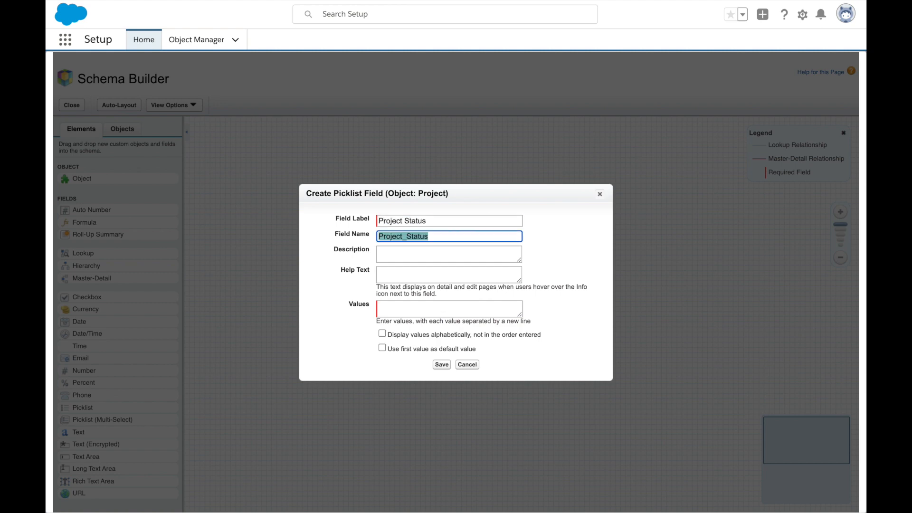
left_click(406, 306)
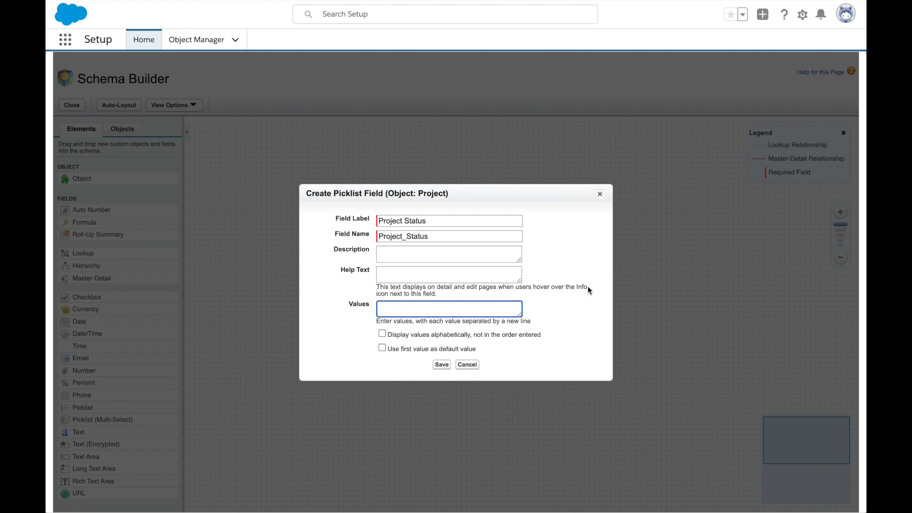
type("Not started ")
type("On")
type("going")
key("Return")
type("Complete")
left_click(440, 364)
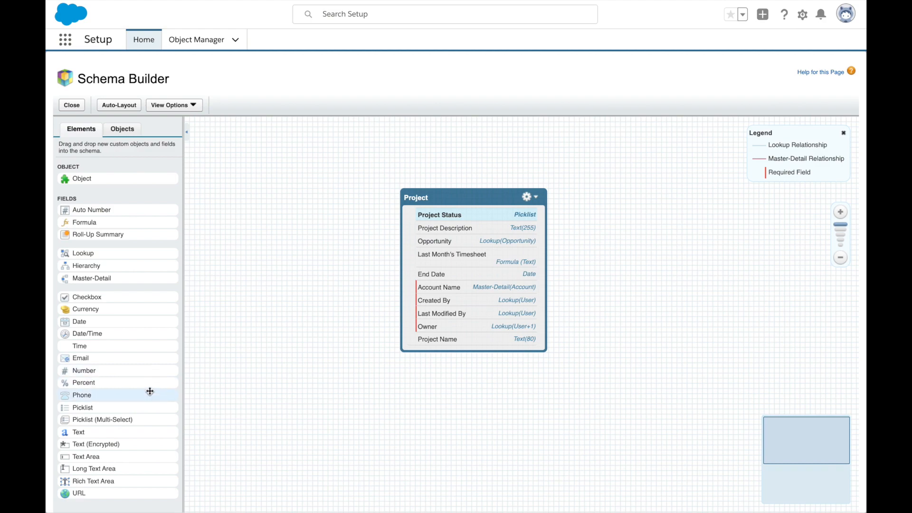
Add a picklist field labelled Project Type to the Project object with the values Fixed Price and Time & Materials
left_click_drag(105, 409, 462, 310)
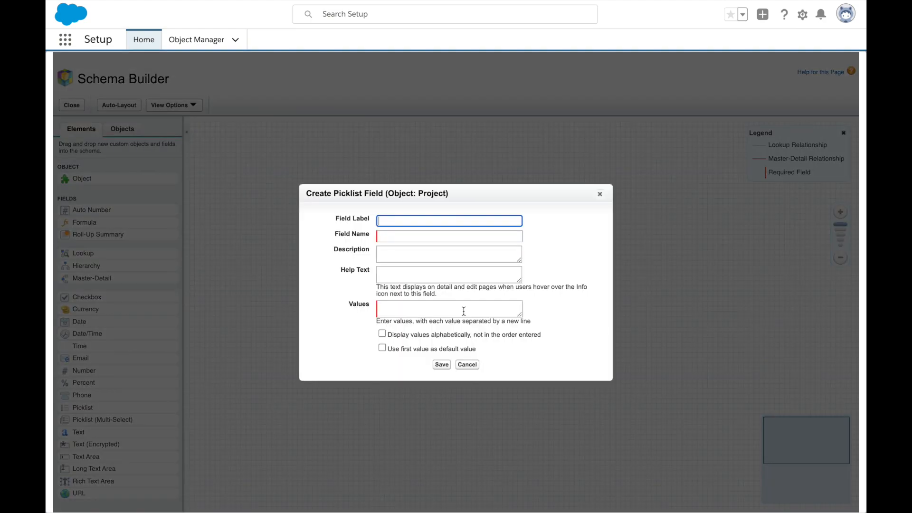
type("Project Type")
key("Tab")
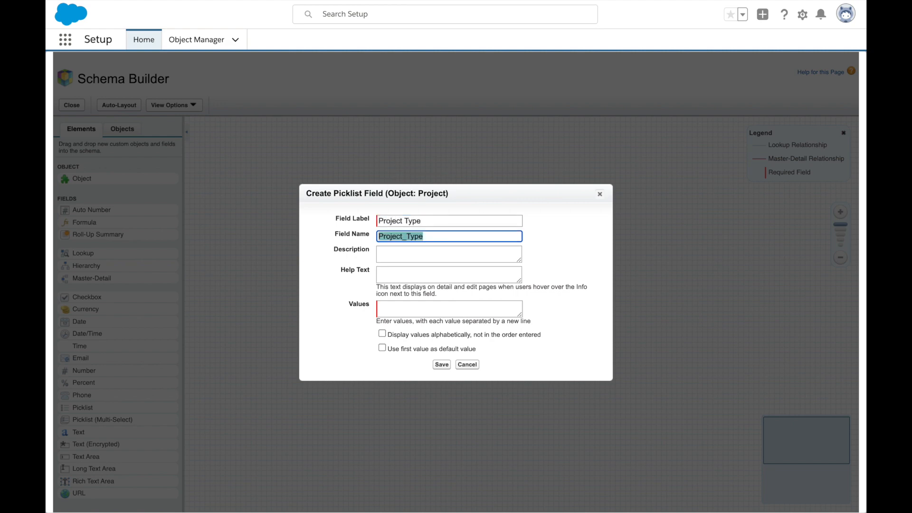
left_click(432, 306)
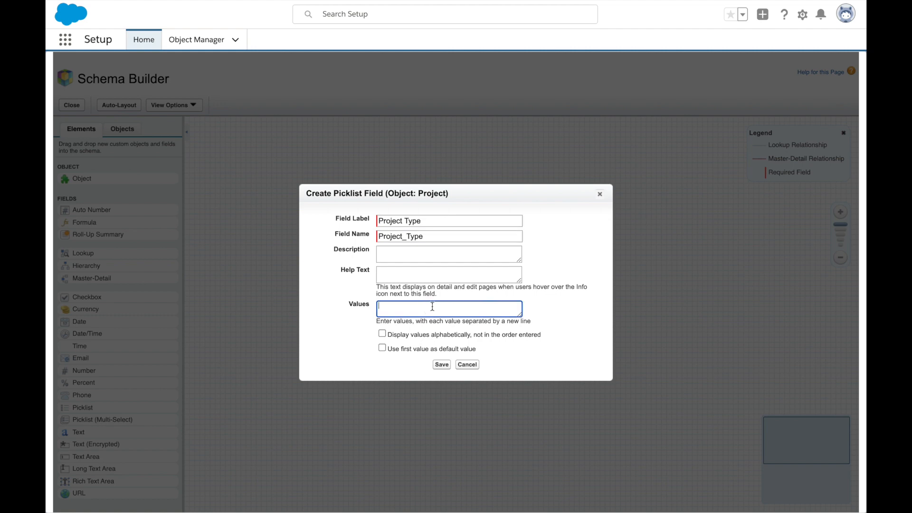
type("Fixed Price")
key("Return")
type("Time & Materials")
left_click(442, 364)
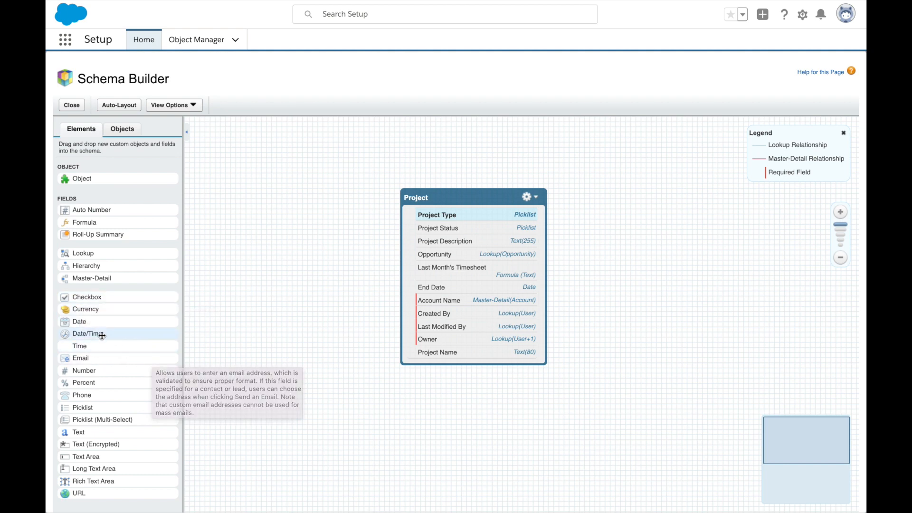
Add a date field labelled Start Date to the Project object
left_click_drag(87, 323, 454, 334)
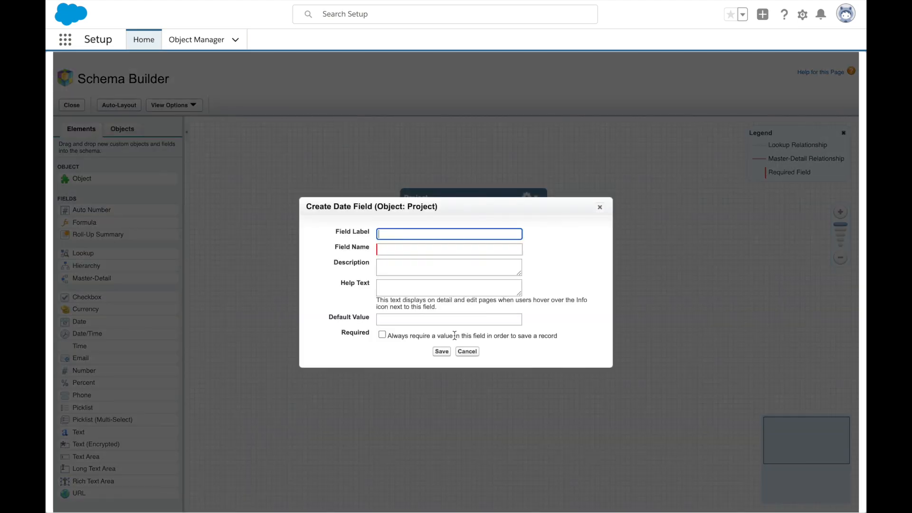
type("Star")
type("t Date")
key("Tab")
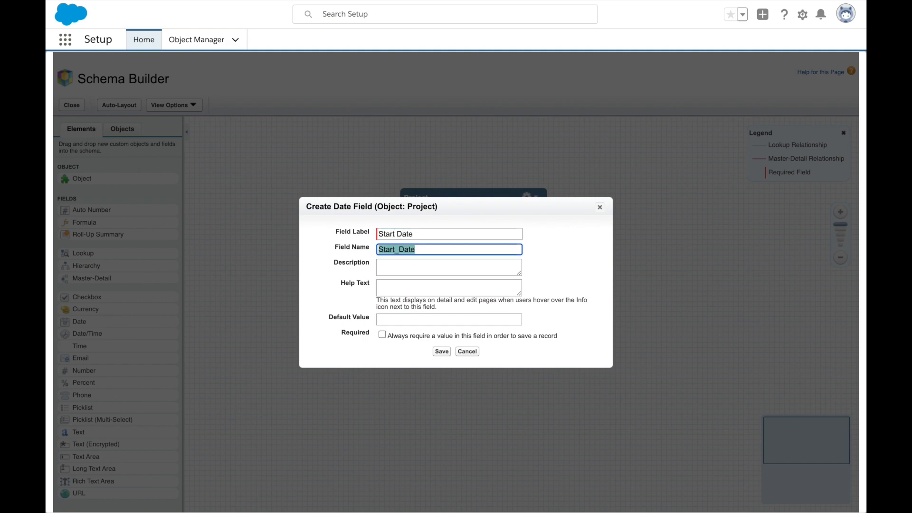
left_click(444, 353)
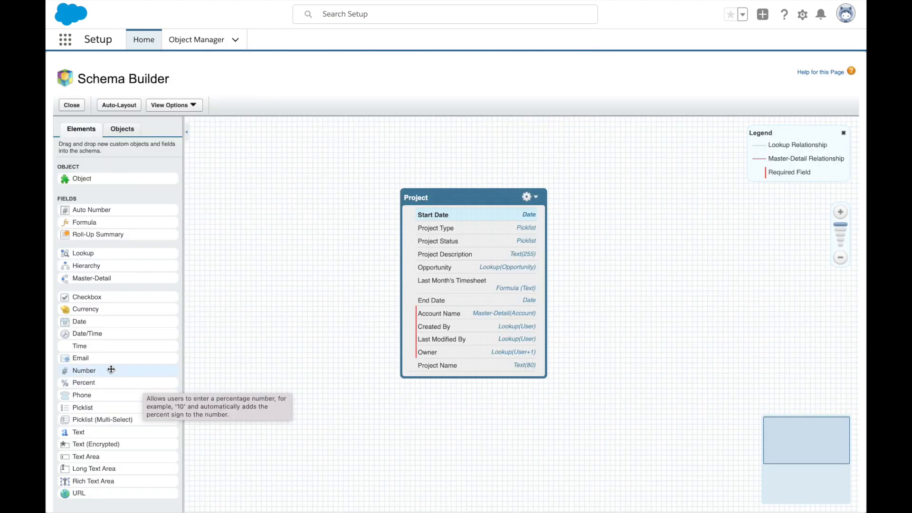
Add a number field labelled Total Hours with length 16 and 2 decimal places to the Project object
left_click_drag(86, 372, 468, 329)
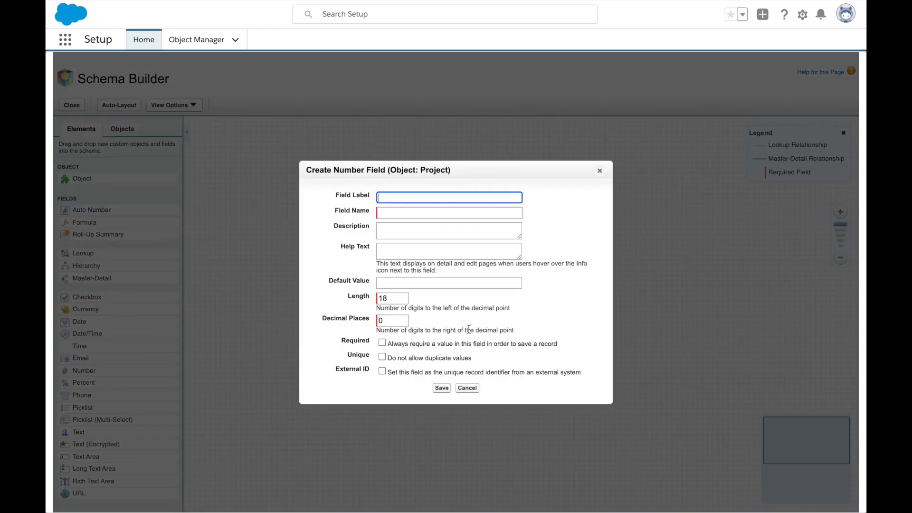
type("Total Hours")
key("Tab")
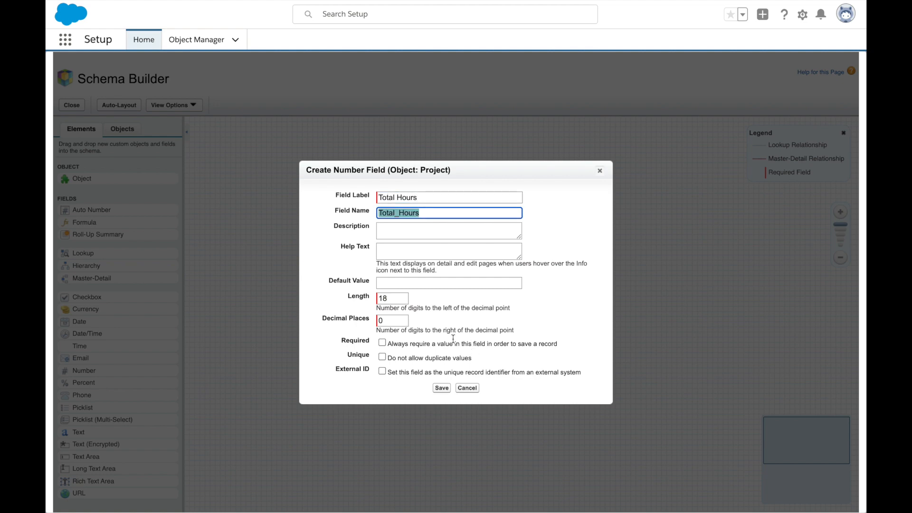
left_click(352, 297)
type("16")
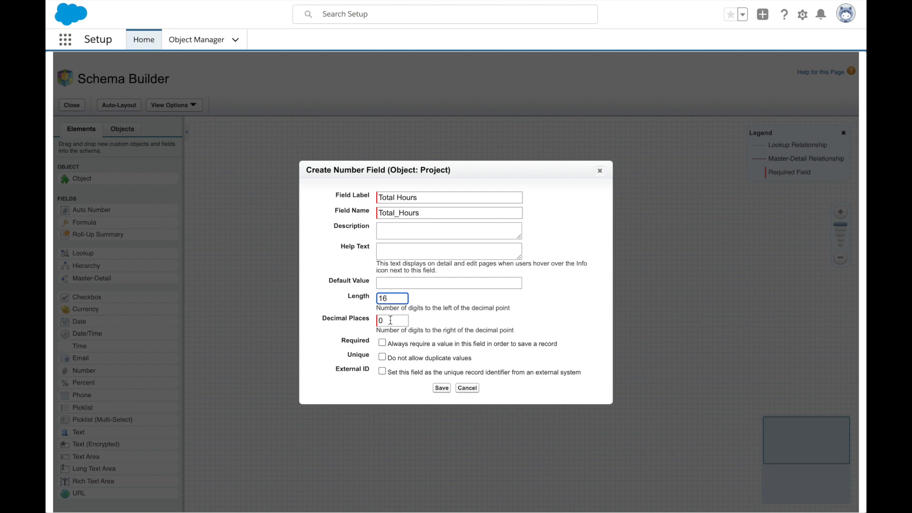
left_click(357, 326)
type("2")
left_click(441, 388)
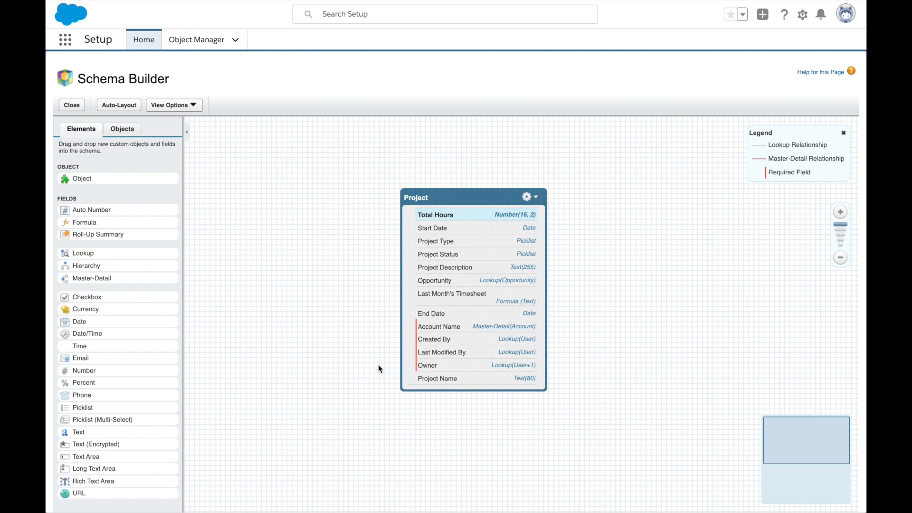
Start a new custom object beside Project with the label Timesheet and the plural label Timesheets
left_click_drag(84, 179, 634, 196)
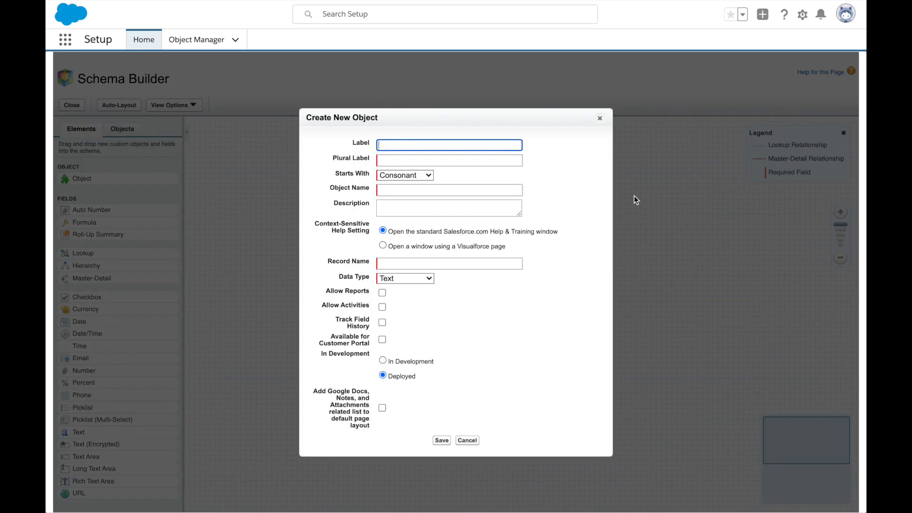
type("Timesheet")
key("Tab")
type("Timesheets")
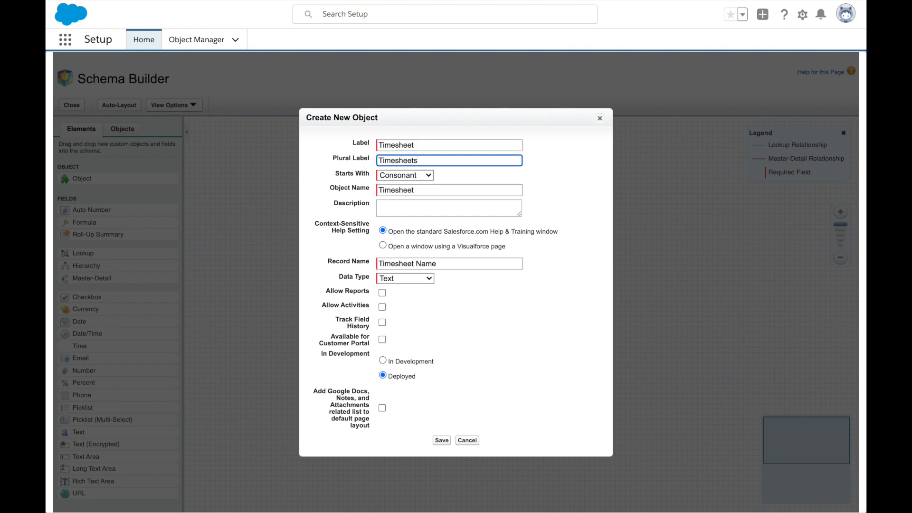
left_click(463, 192)
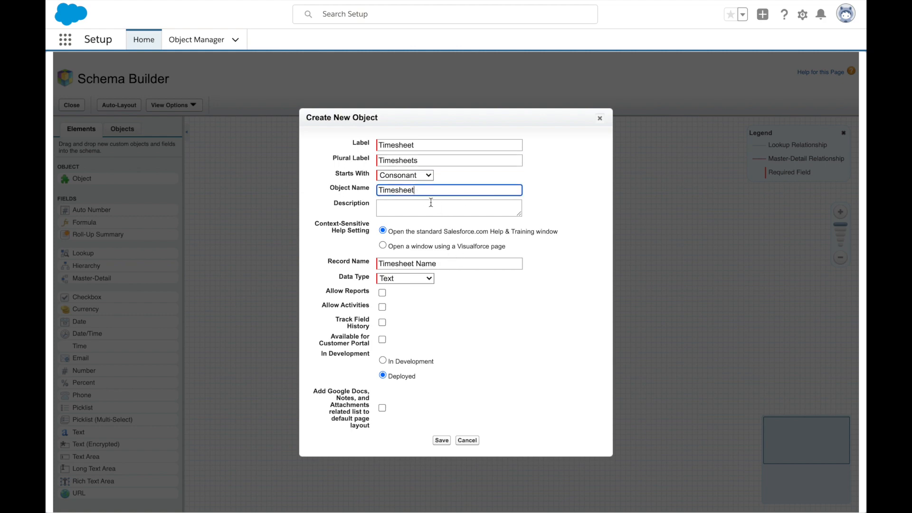
Set the record name to Timesheet Number with the Auto Number data type and a starting number of 1
left_click(436, 264)
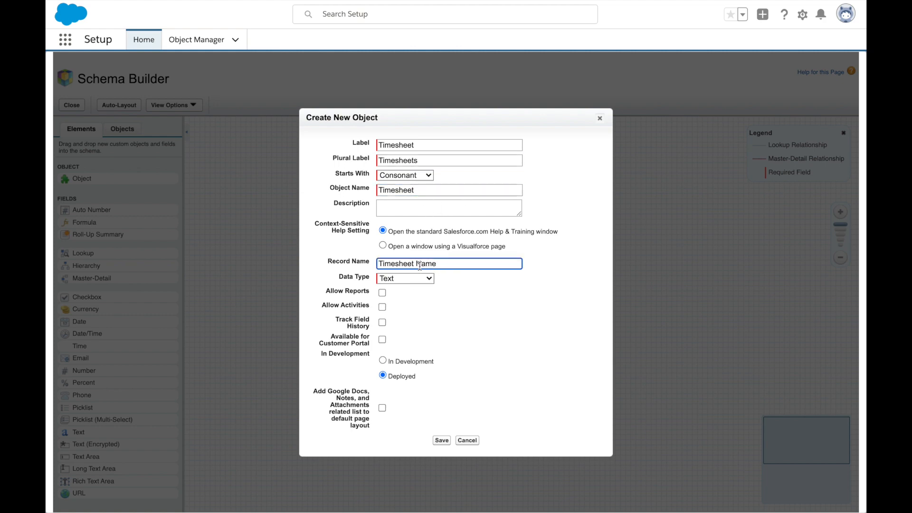
double_click(422, 265)
type("Number")
left_click(401, 278)
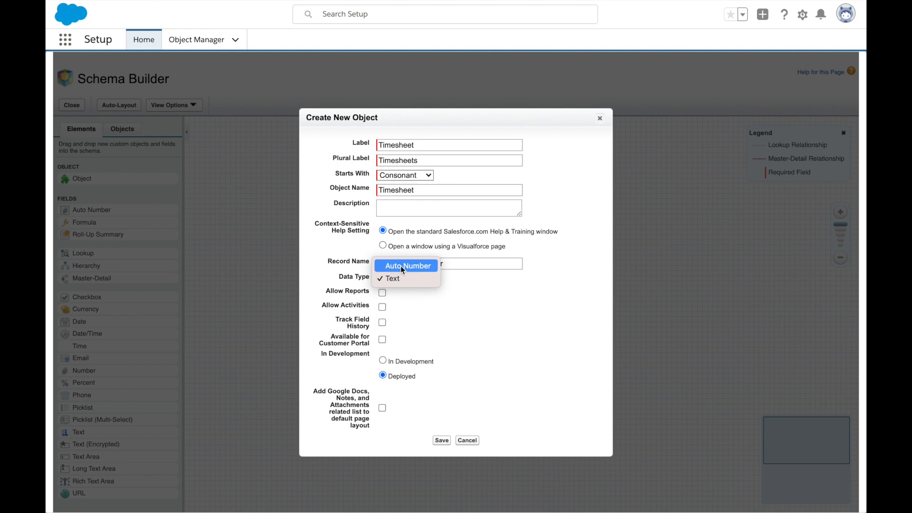
left_click(401, 266)
left_click(388, 314)
type("1")
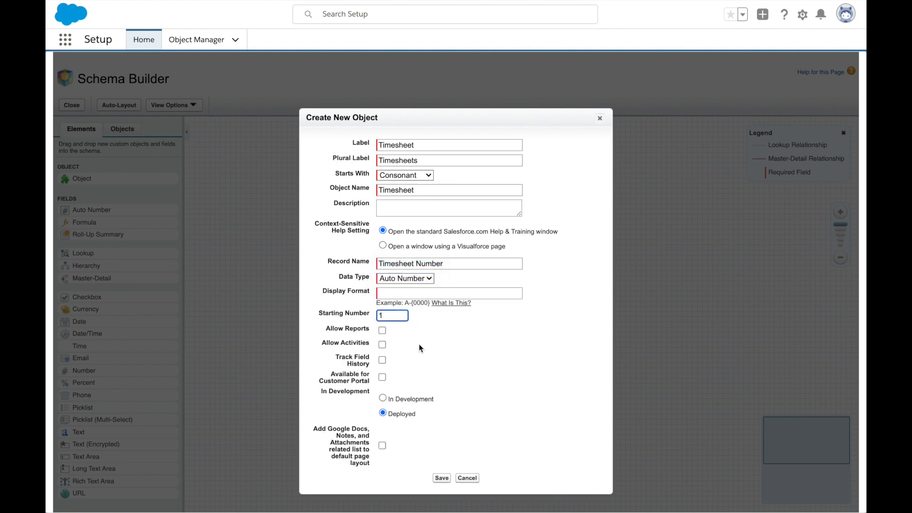
Allow reports and activities for the Timesheet object and try to save it
left_click(382, 330)
left_click(382, 344)
left_click(441, 478)
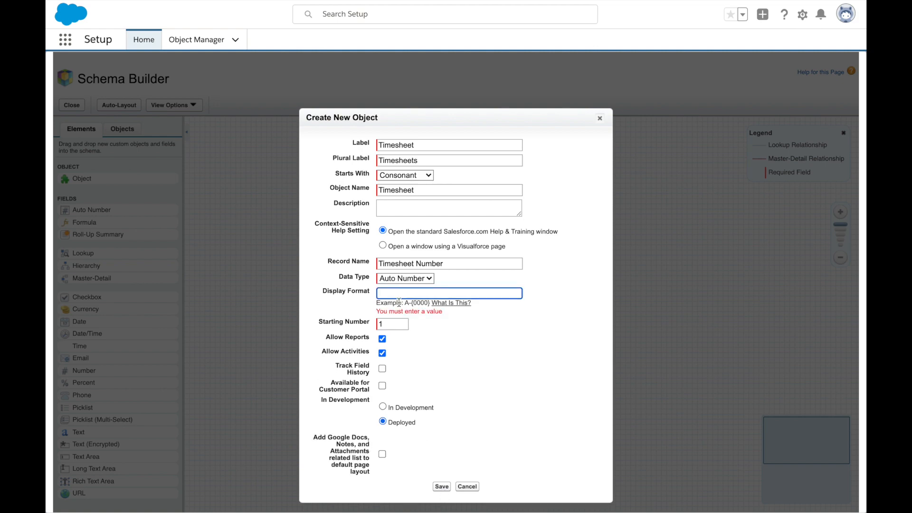
Copy the example {YYYY}{MM}-{0} from the display format help page and paste it as the Timesheet Number display format
left_click(444, 304)
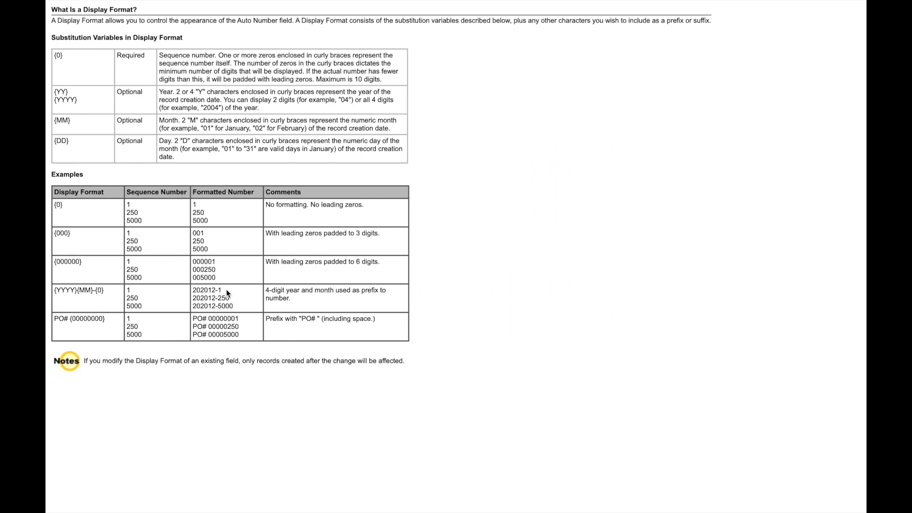
left_click(109, 288)
left_click_drag(110, 291, 54, 293)
key("super+c")
key("super+w")
left_click(401, 292)
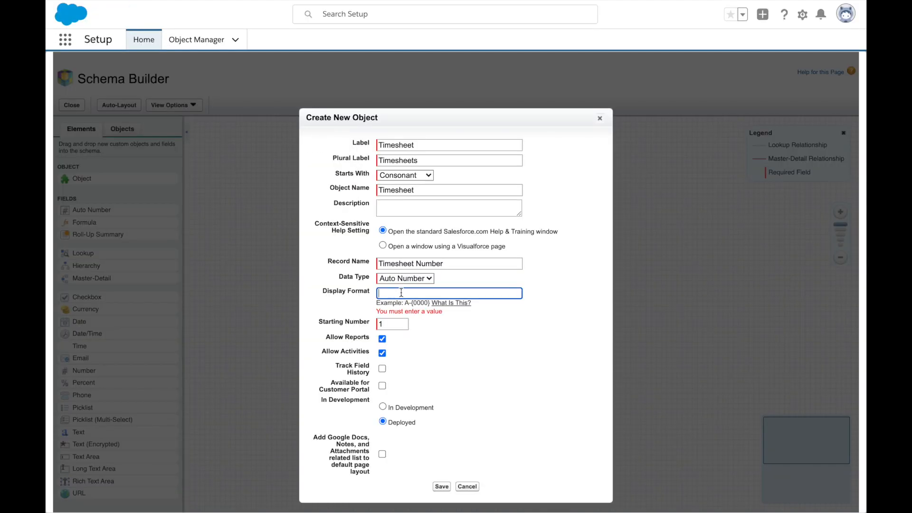
key("super+v")
Remove {MM} from the pasted display format and save the Timesheet object
left_click(423, 293)
key("BackSpace")
key("BackSpace")
key("BackSpace")
key("BackSpace")
left_click(443, 486)
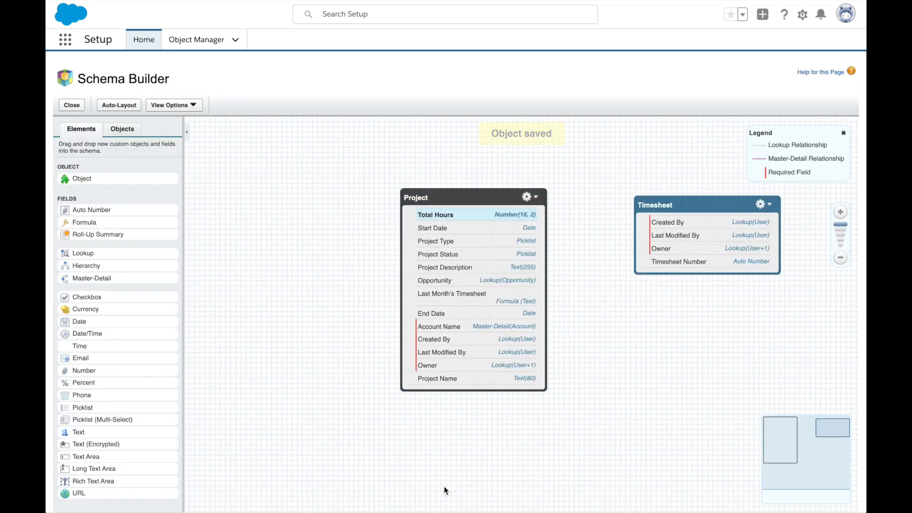
Move the Timesheet object closer to Project and add a Consultant lookup field related to User to Timesheet
left_click_drag(709, 203, 647, 196)
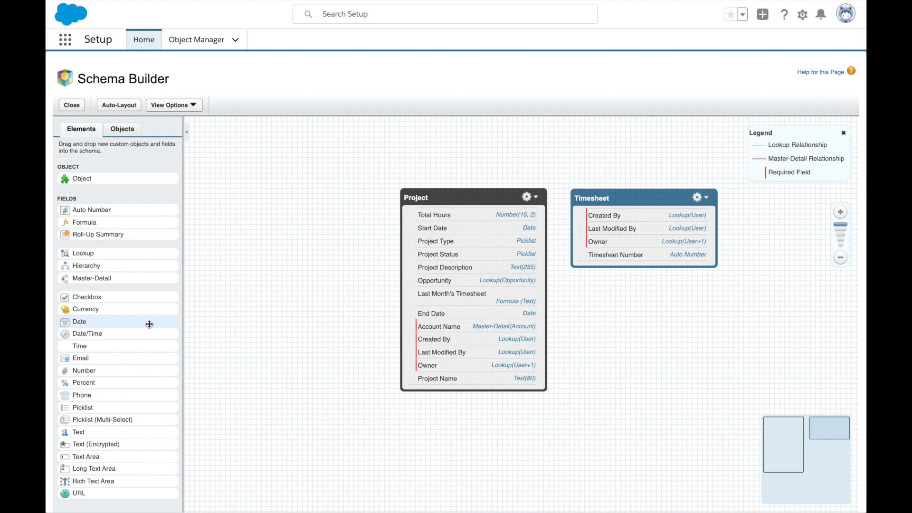
left_click_drag(85, 252, 625, 242)
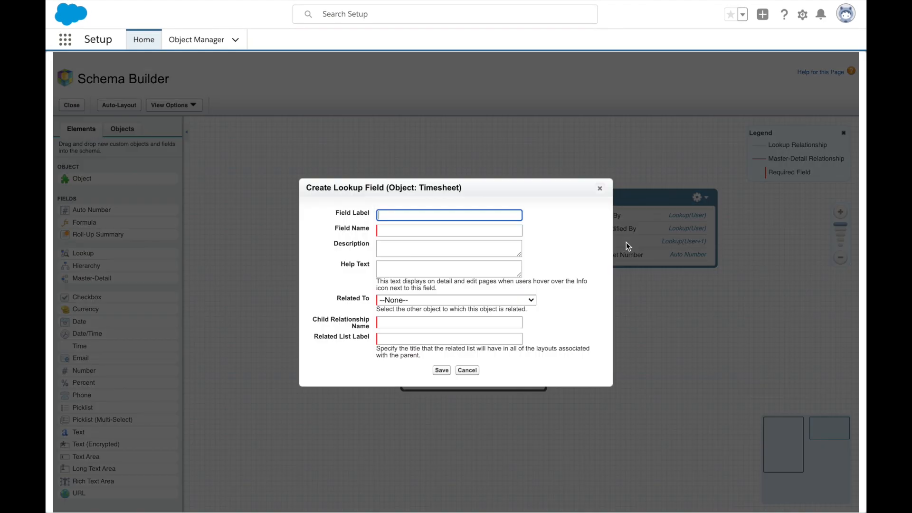
type("Consultant")
key("Tab")
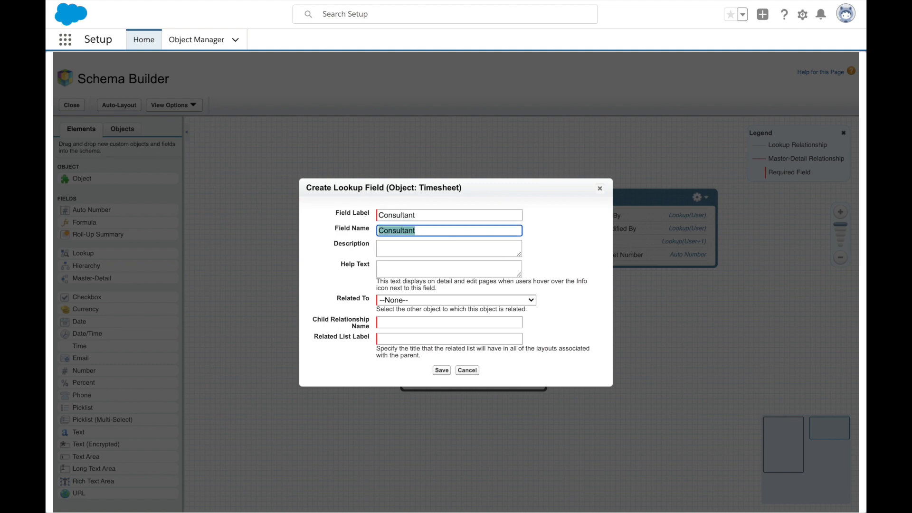
left_click(475, 300)
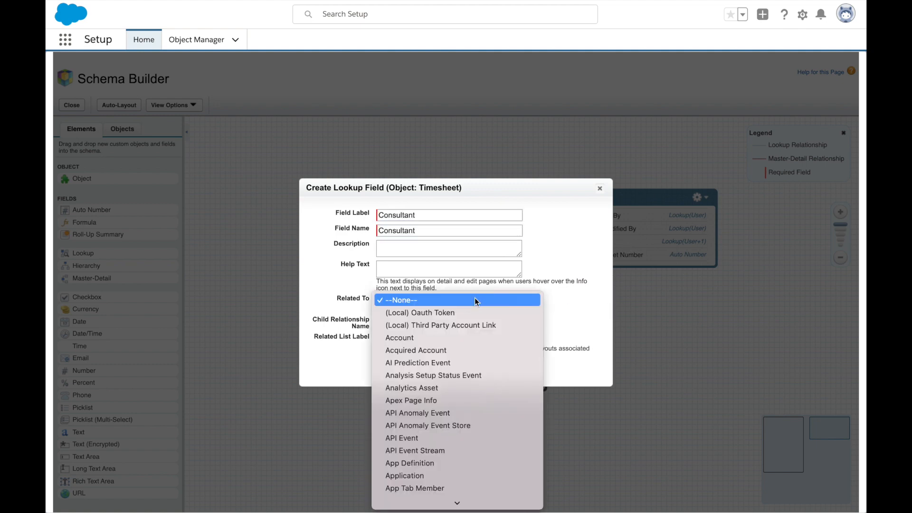
key("u")
scroll(474, 298, "down", 4)
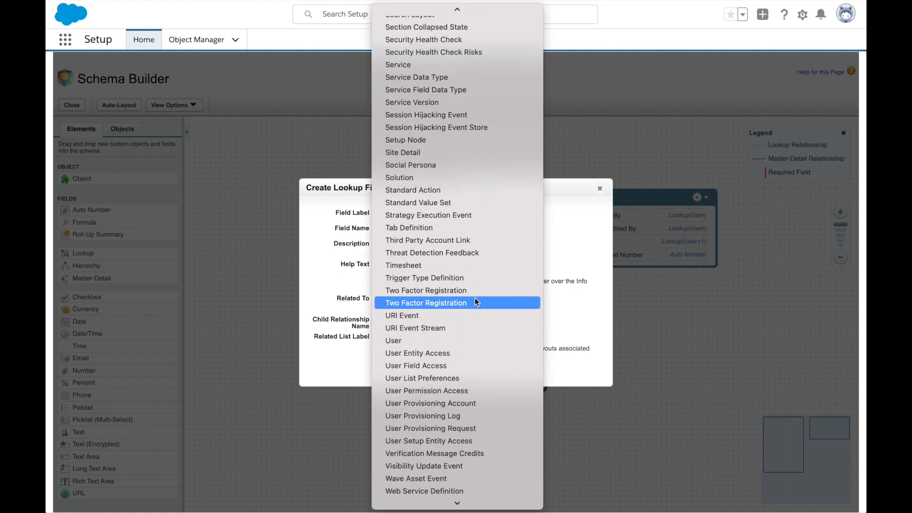
left_click(449, 341)
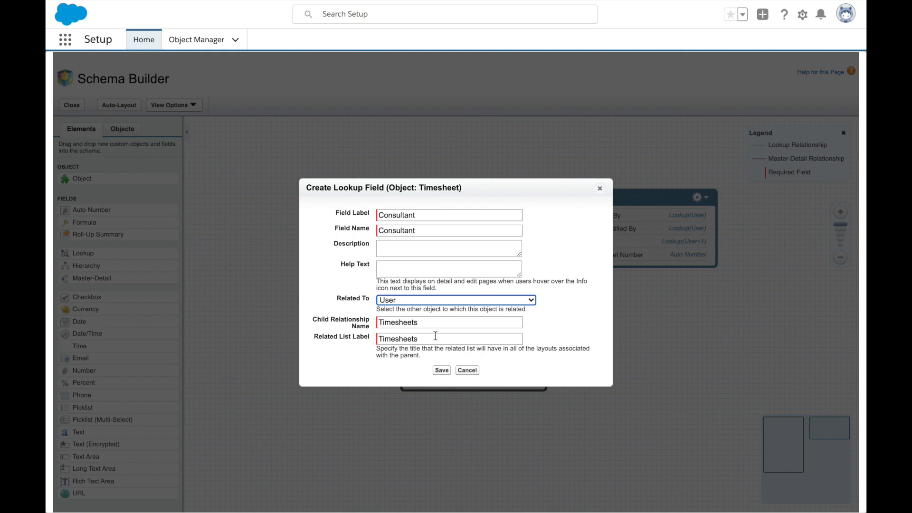
left_click(442, 370)
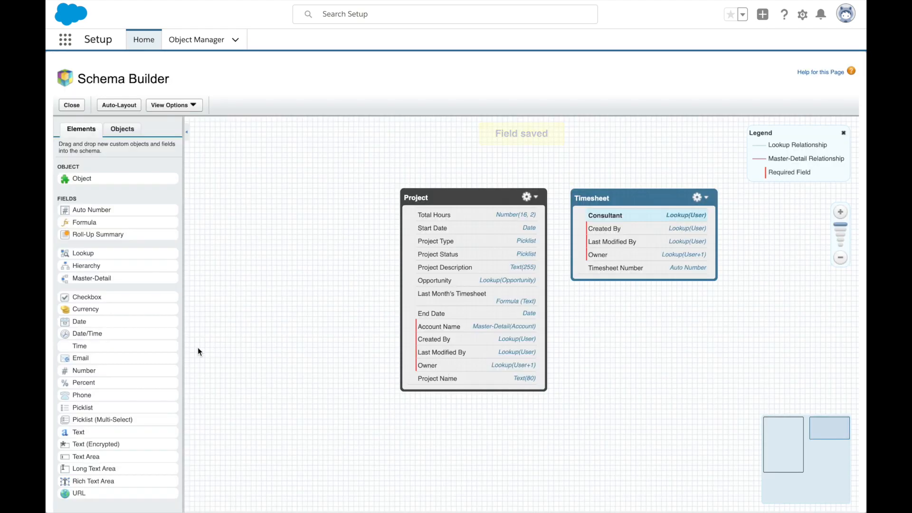
Add a checkbox field labelled Invoiced? to the Timesheet object and save it
left_click_drag(95, 297, 651, 241)
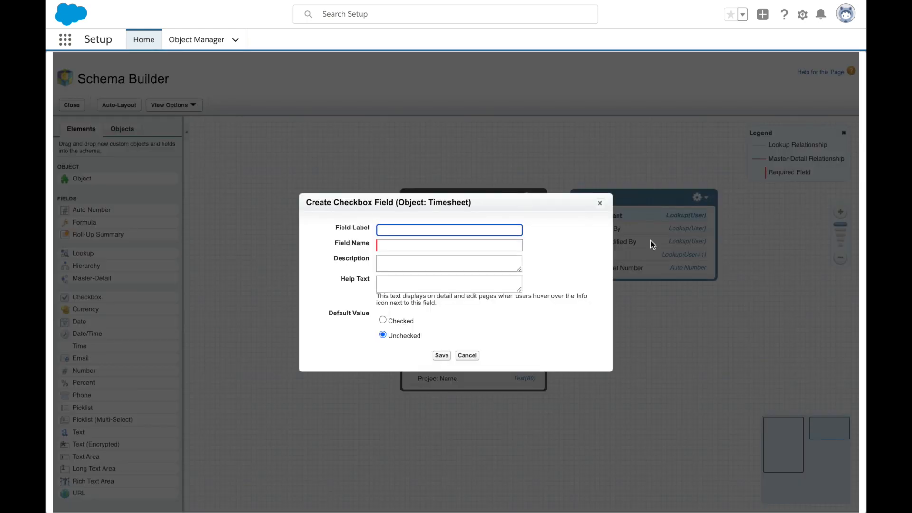
type("Invoiced?")
key("Tab")
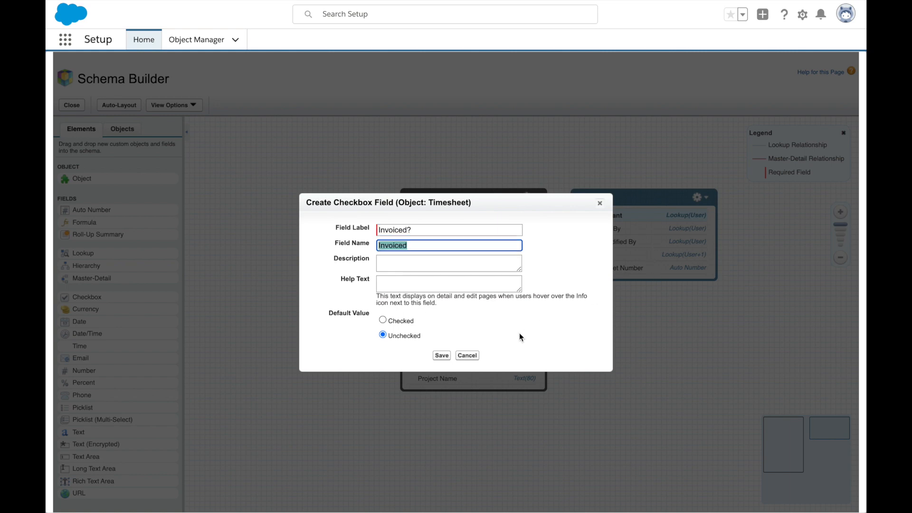
left_click(440, 354)
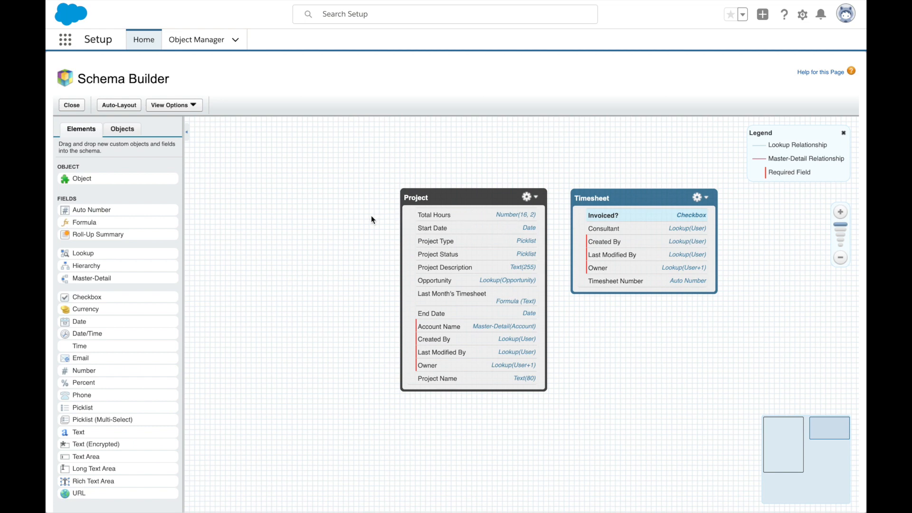
Add a master-detail field Project Name related to Project to Timesheet, and move the Timesheet object slightly away from Project
left_click_drag(92, 278, 634, 264)
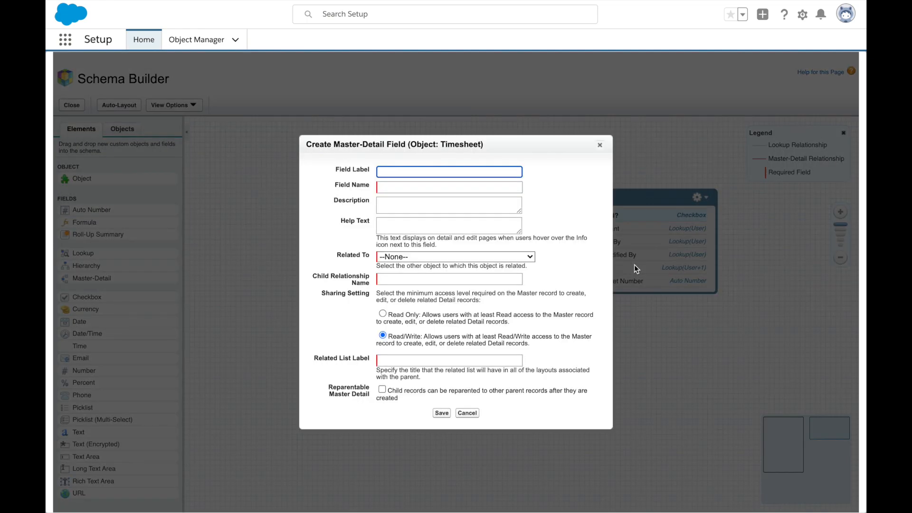
type("Projec")
type("Name")
key("Tab")
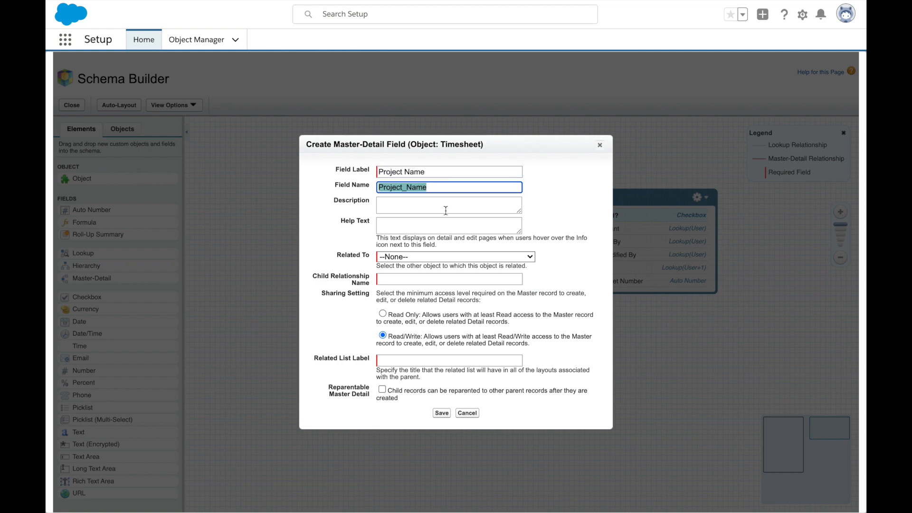
left_click(427, 257)
scroll(439, 362, "down", 10)
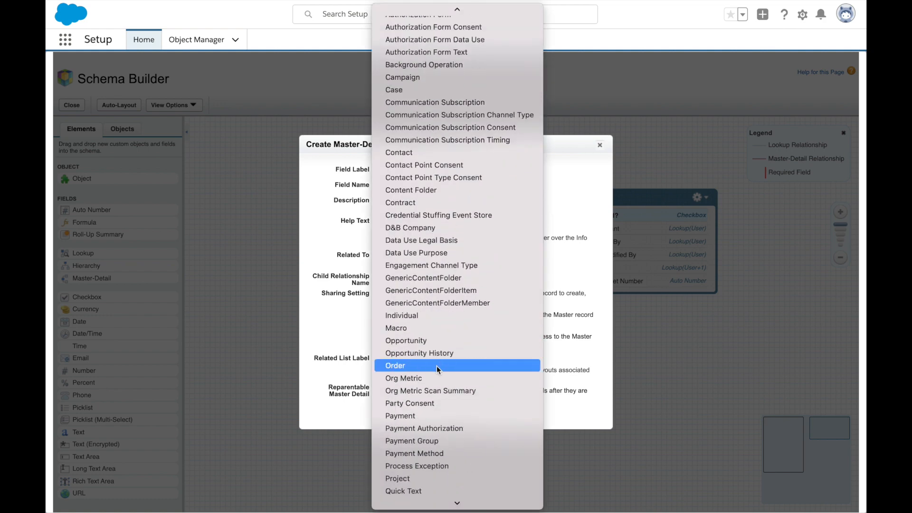
left_click(412, 478)
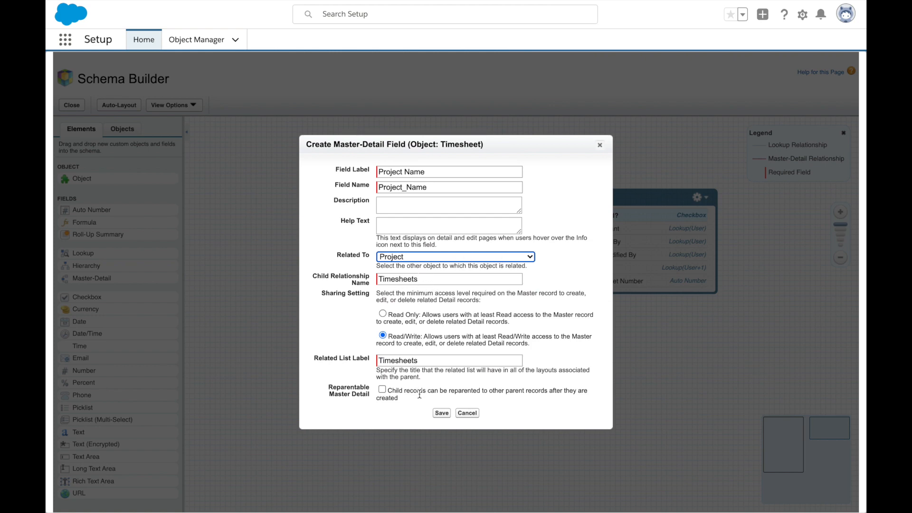
left_click(441, 412)
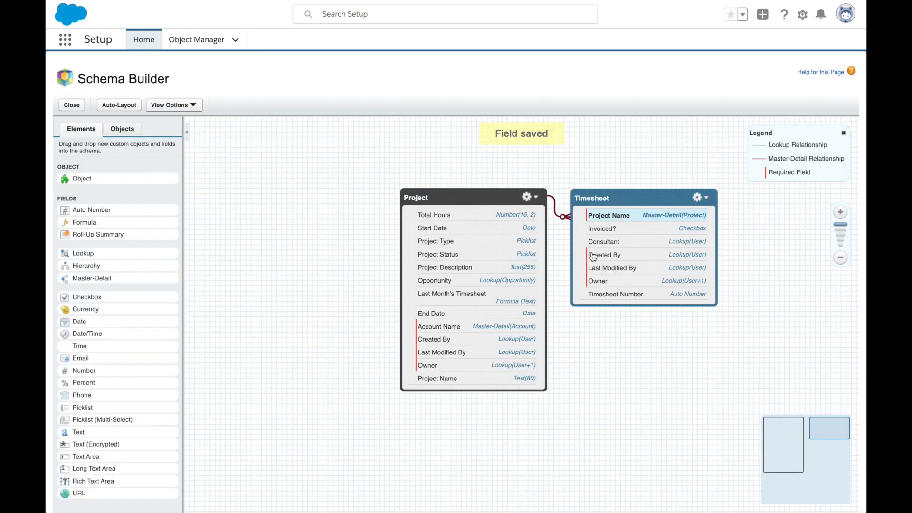
left_click_drag(624, 194, 652, 193)
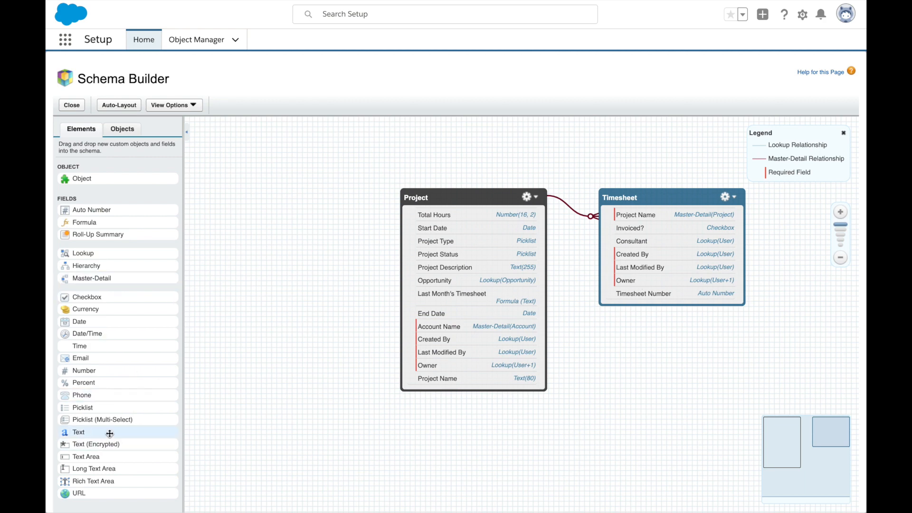
Add a date field labelled Task Date to the Timesheet object and save it
left_click_drag(89, 321, 655, 262)
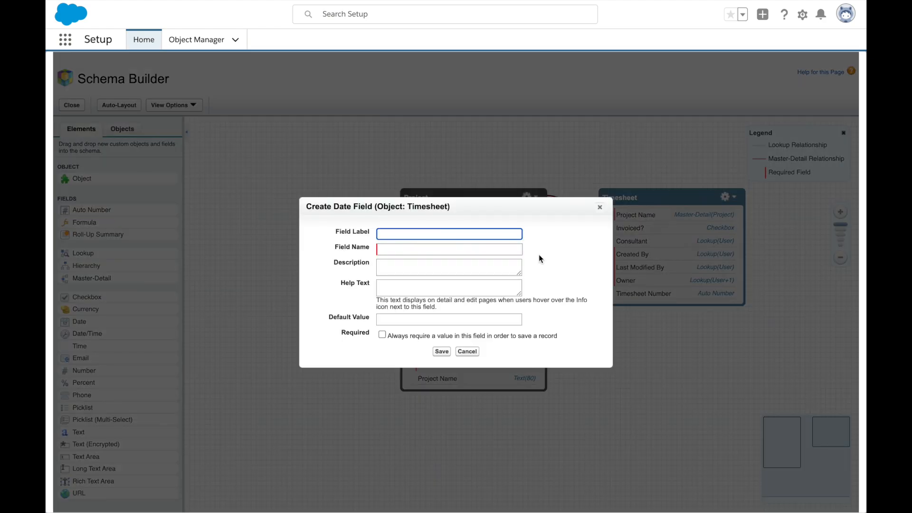
type("Task Date")
key("Tab")
left_click(442, 351)
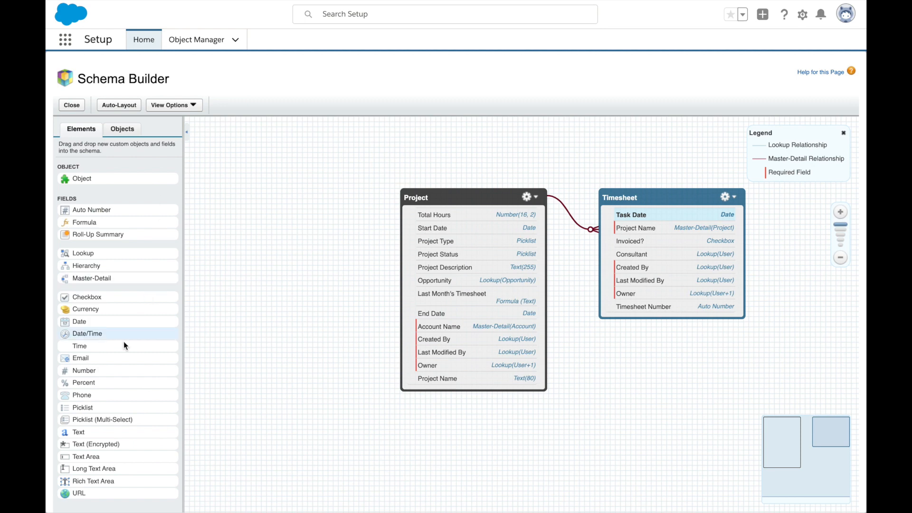
Add a text area field labelled Task Description to the Timesheet object and save it
left_click_drag(98, 431, 666, 267)
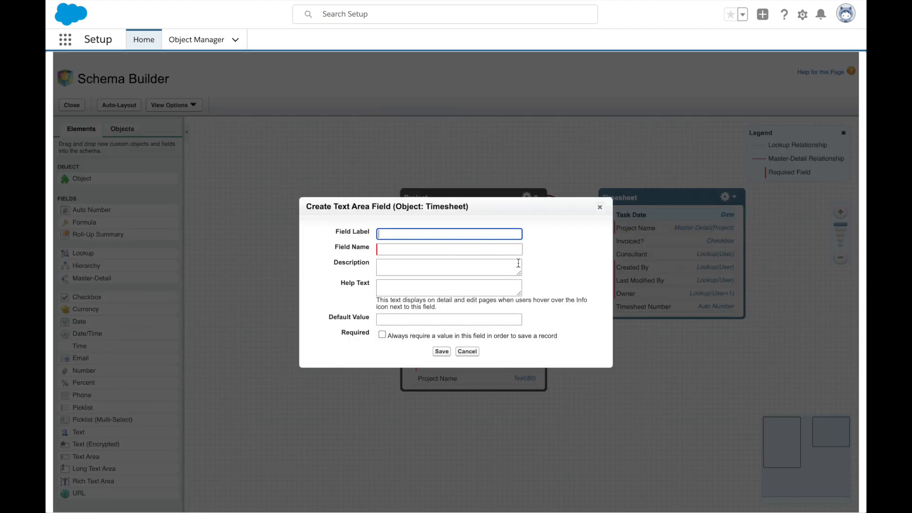
type("Task Description")
key("Tab")
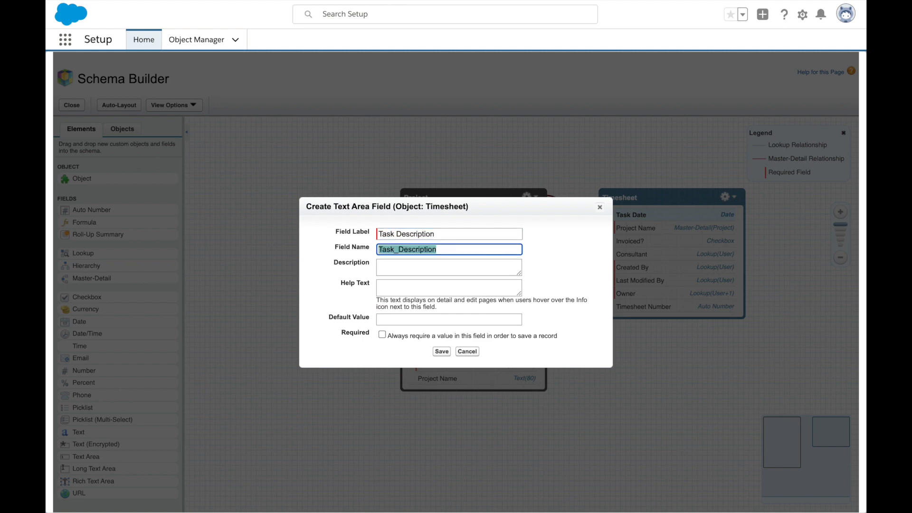
left_click(441, 351)
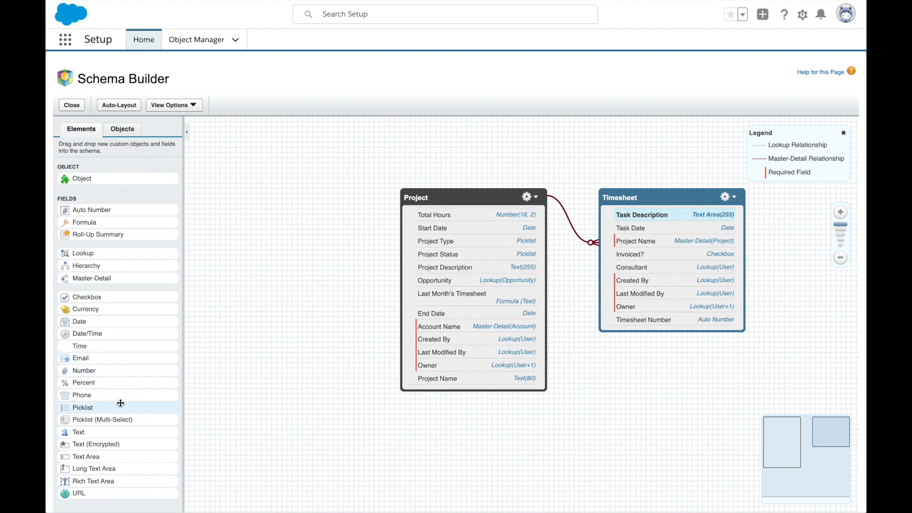
Add a number field Total Hours with length 16 and 2 decimal places to the Timesheet object and save it
left_click_drag(106, 370, 660, 284)
type("T")
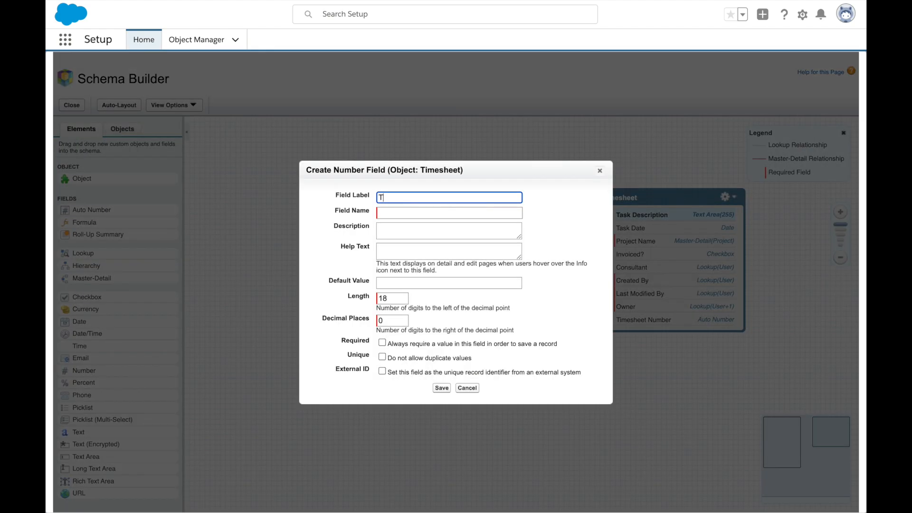
type("otal Hours")
key("Tab")
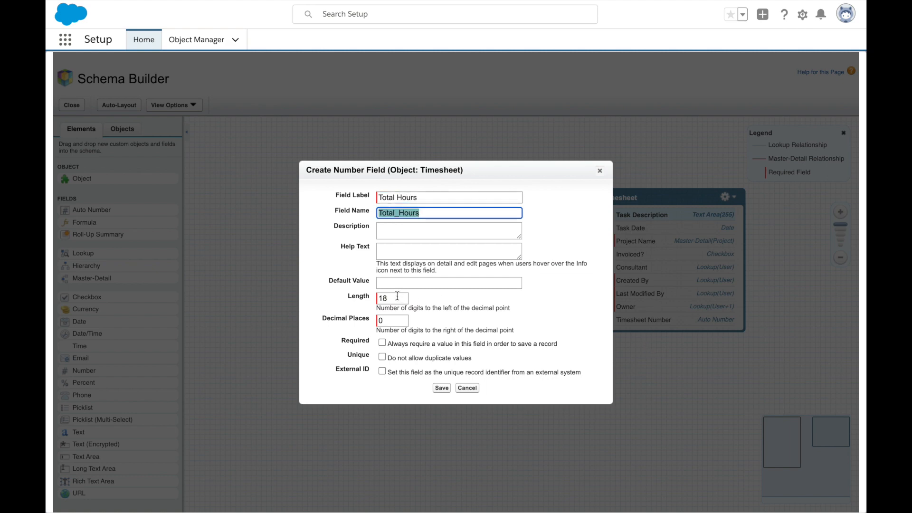
left_click(372, 298)
type("16")
key("Tab")
type("2")
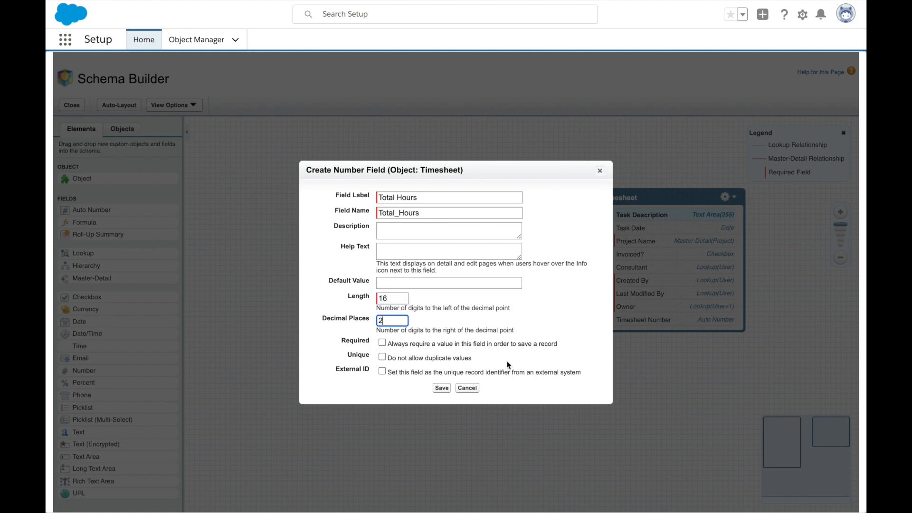
left_click(441, 387)
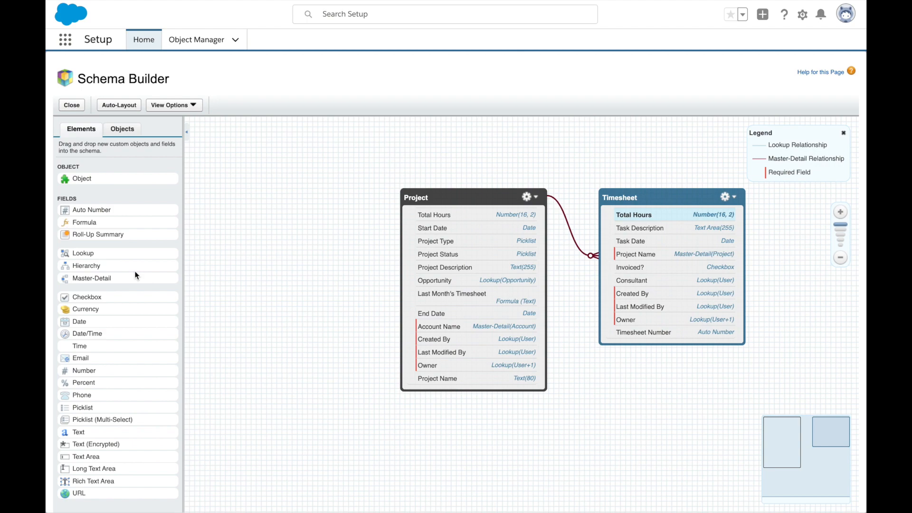
Add a roll-up summary field Hours Worked To Date to Project that calculates the SUM of Total Hours from Timesheets
left_click_drag(91, 240, 447, 289)
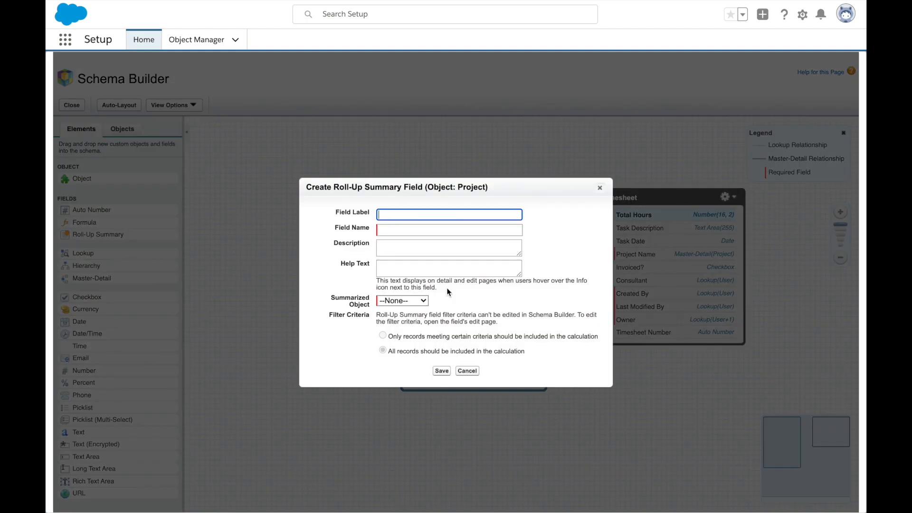
type("Hours Worked To Date")
key("Tab")
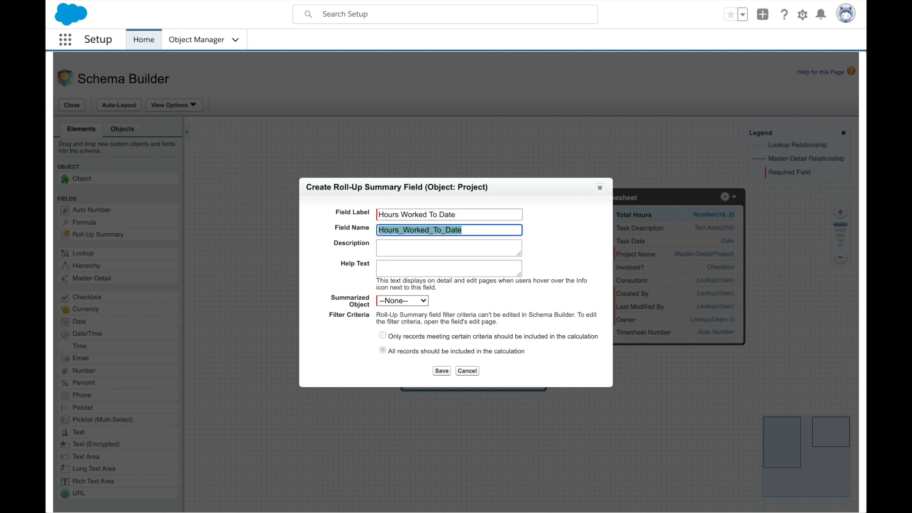
left_click(419, 300)
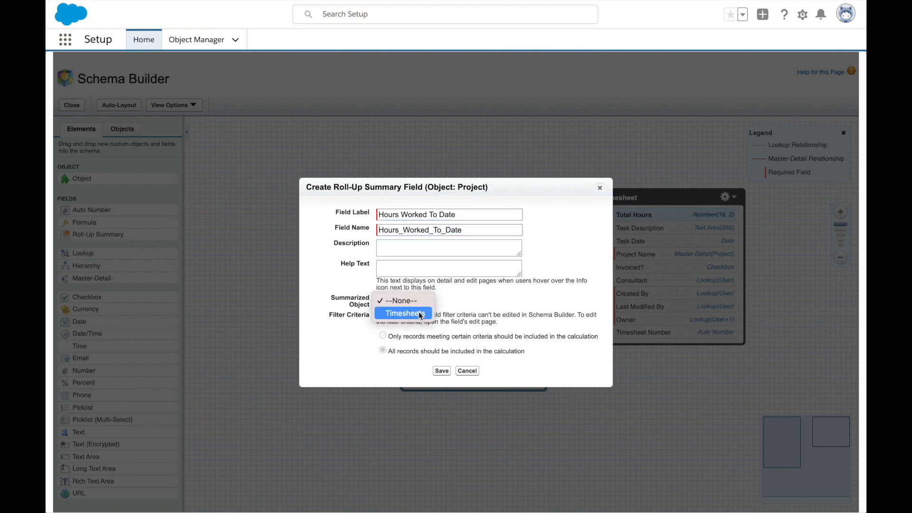
left_click(420, 314)
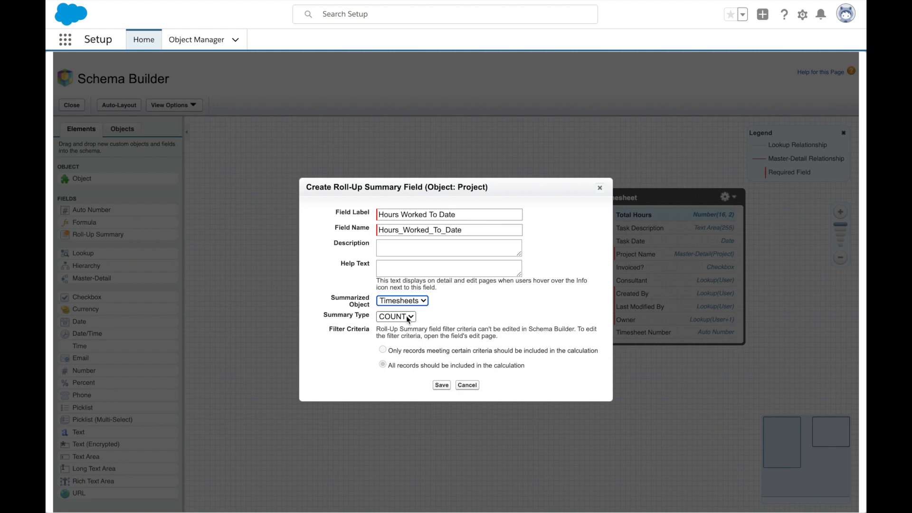
left_click(410, 317)
left_click(410, 330)
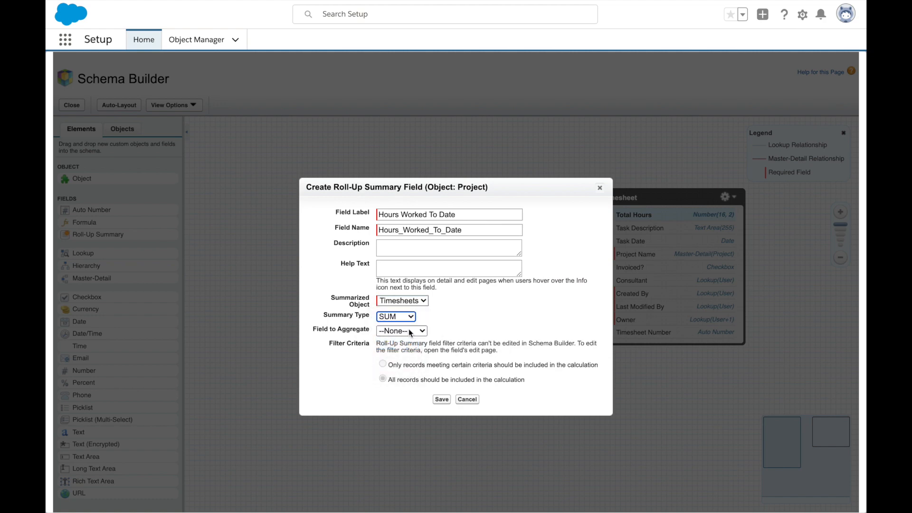
left_click(411, 331)
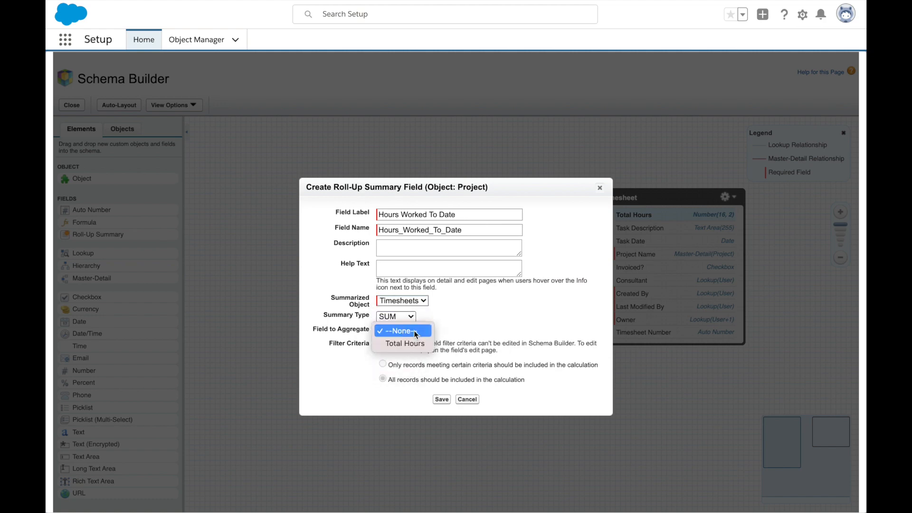
left_click(416, 343)
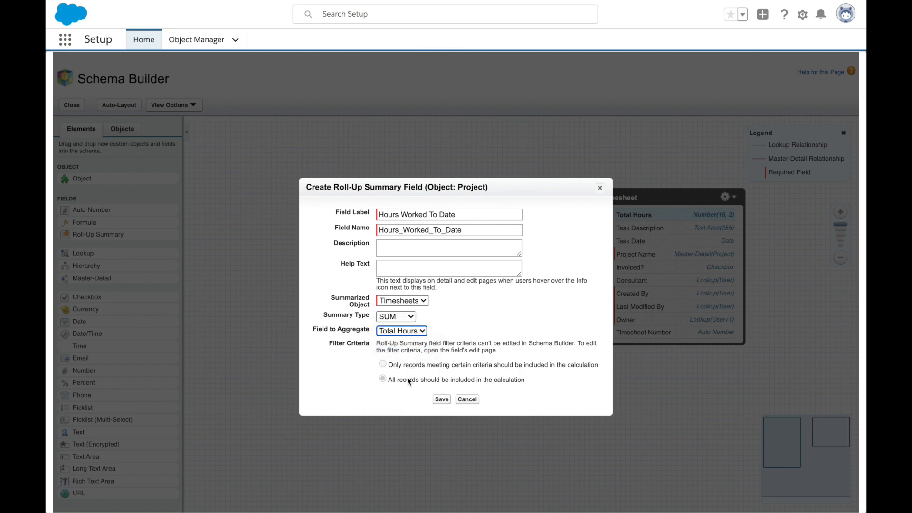
left_click(441, 399)
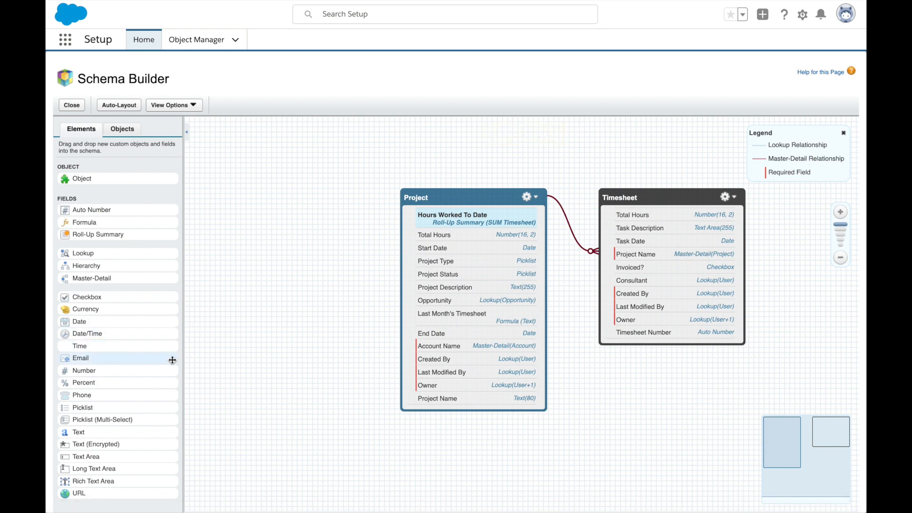
Start a formula field labelled Remaining Hours on the Project object with return type Number and 2 decimal places
left_click_drag(90, 222, 480, 314)
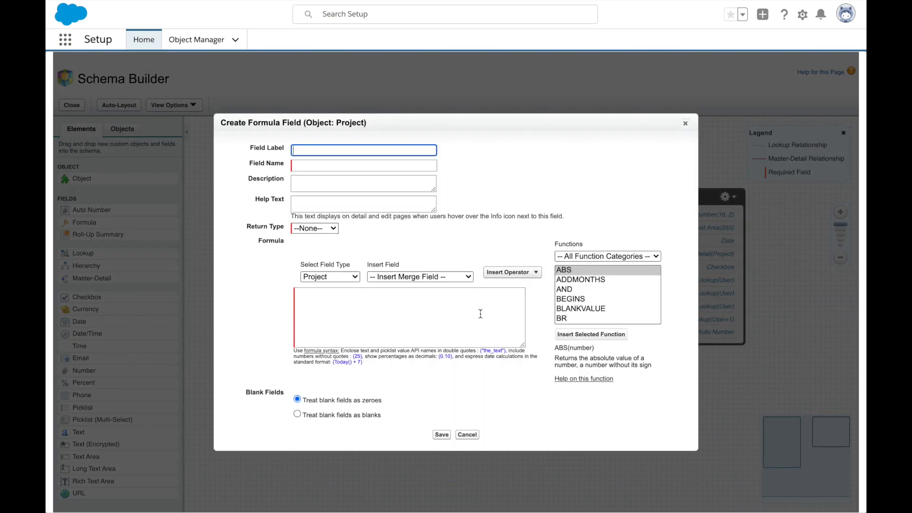
type("Remaining Hours")
key("Tab")
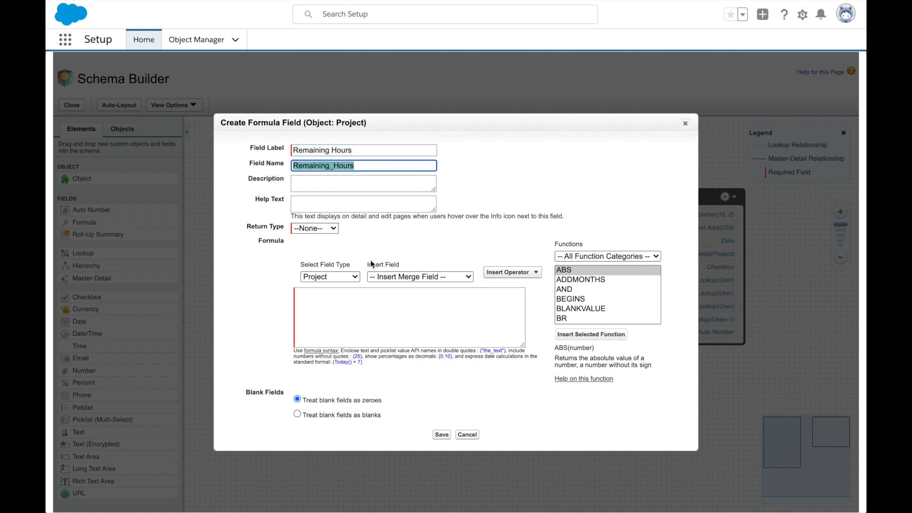
left_click(316, 228)
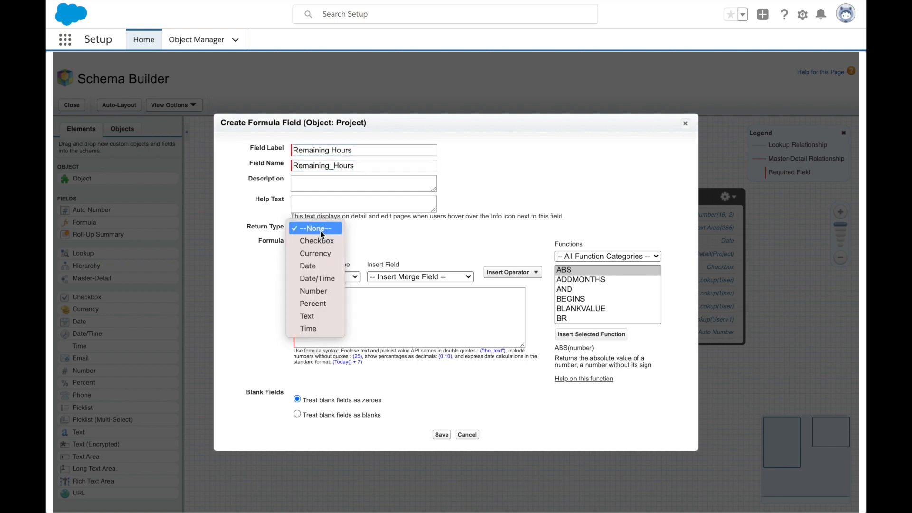
left_click(321, 291)
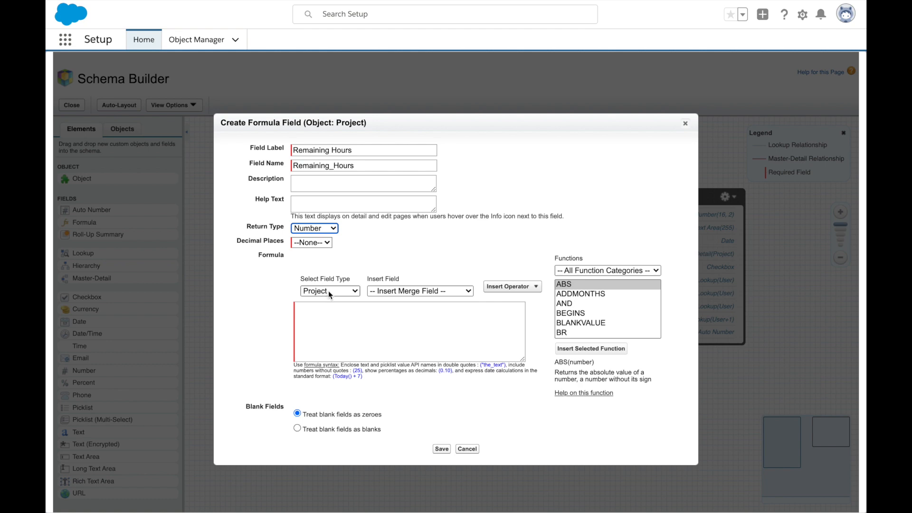
left_click(327, 242)
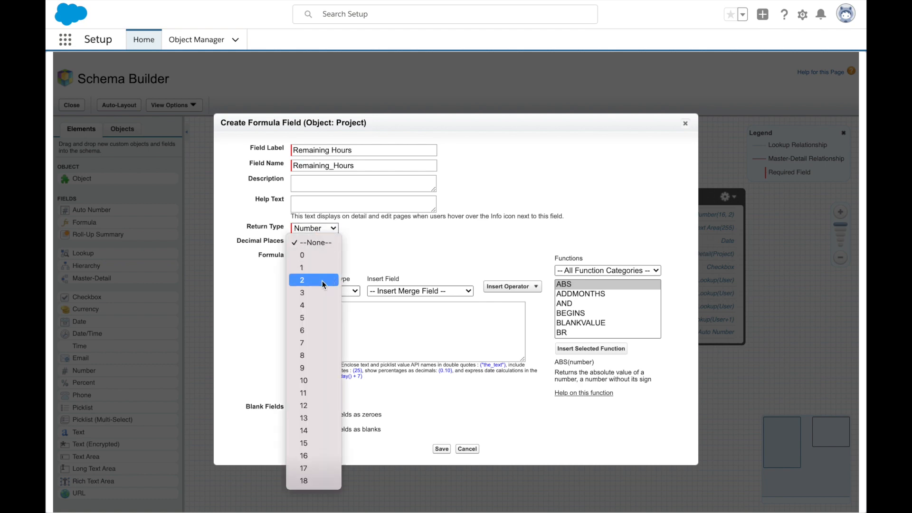
left_click(322, 281)
Enter the formula Total_Hours__c - Hours_Worked_To_Date__c for the Remaining Hours field and save it
left_click(354, 292)
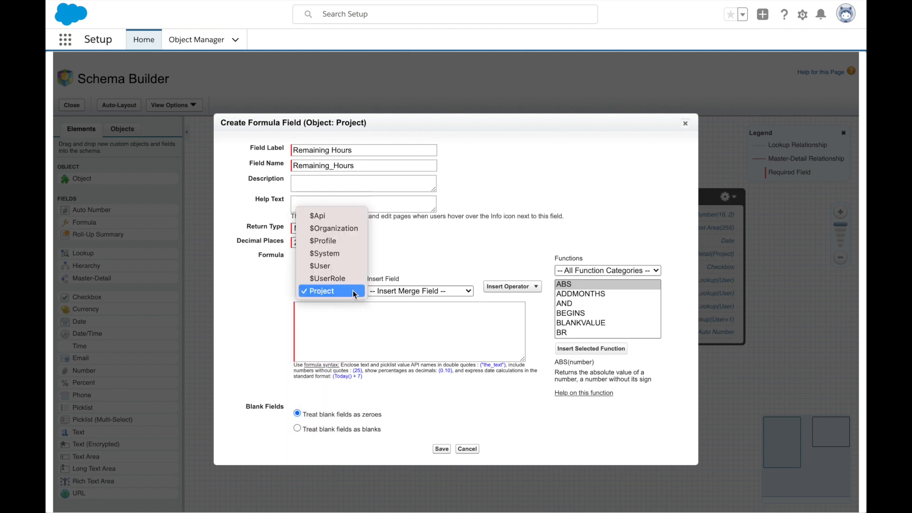
left_click(361, 297)
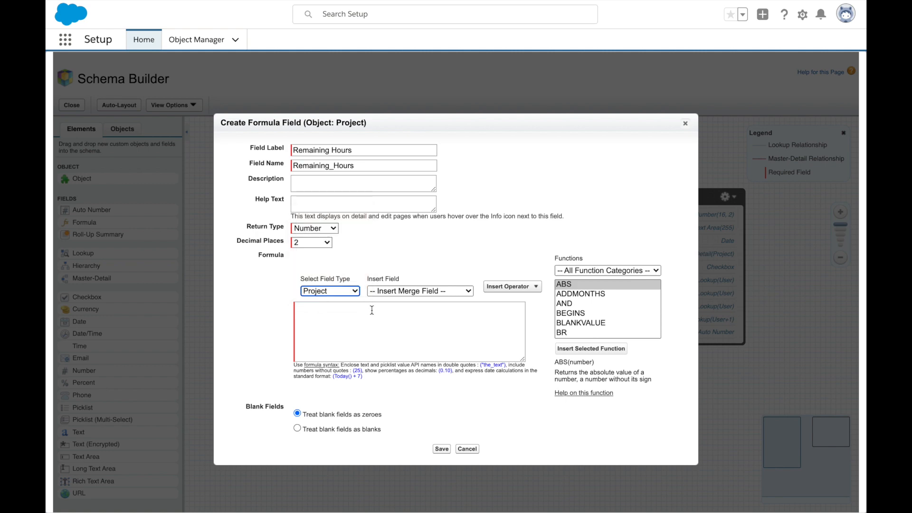
left_click(372, 310)
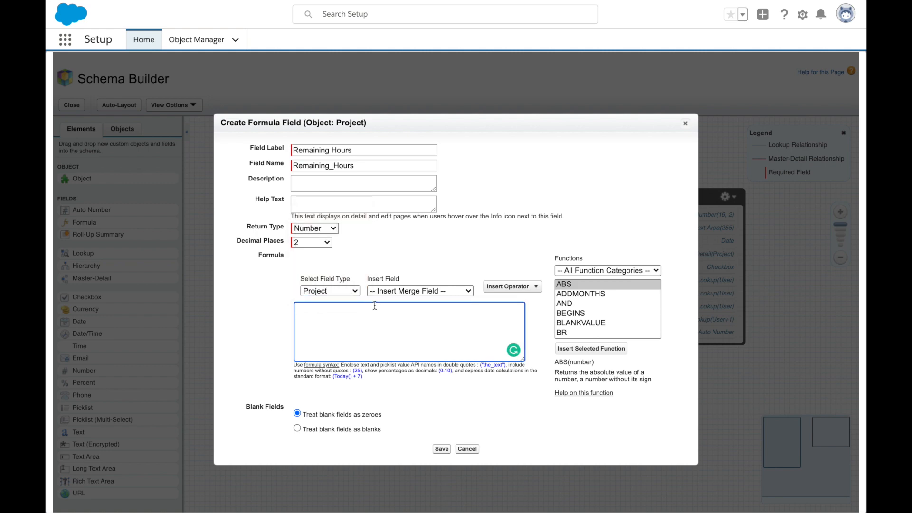
left_click(382, 290)
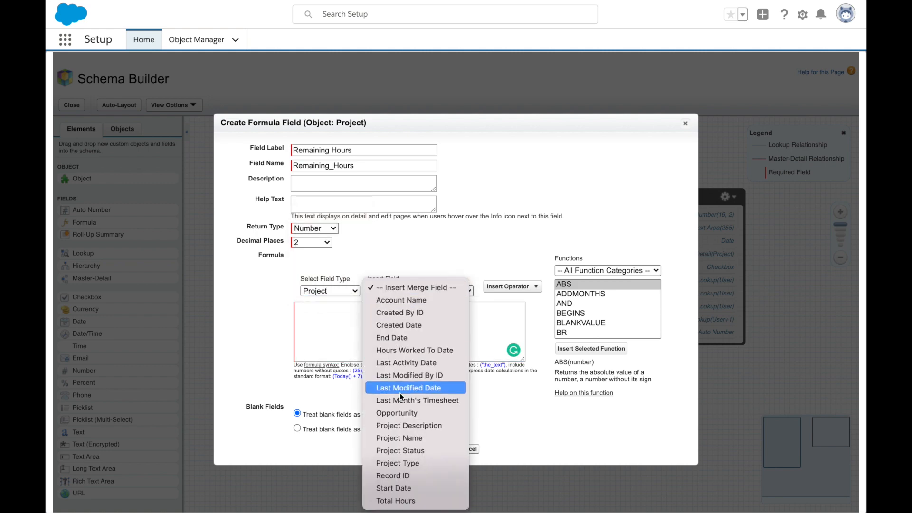
left_click(404, 501)
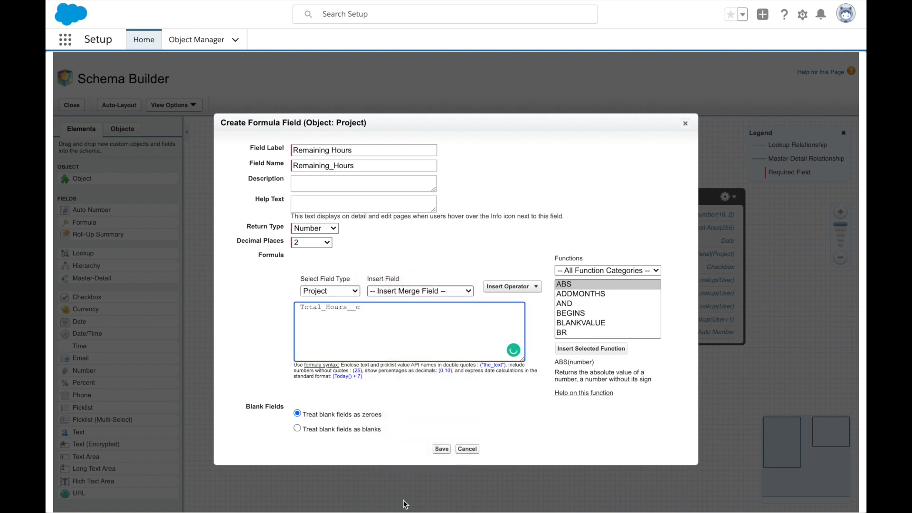
type("-")
left_click(386, 292)
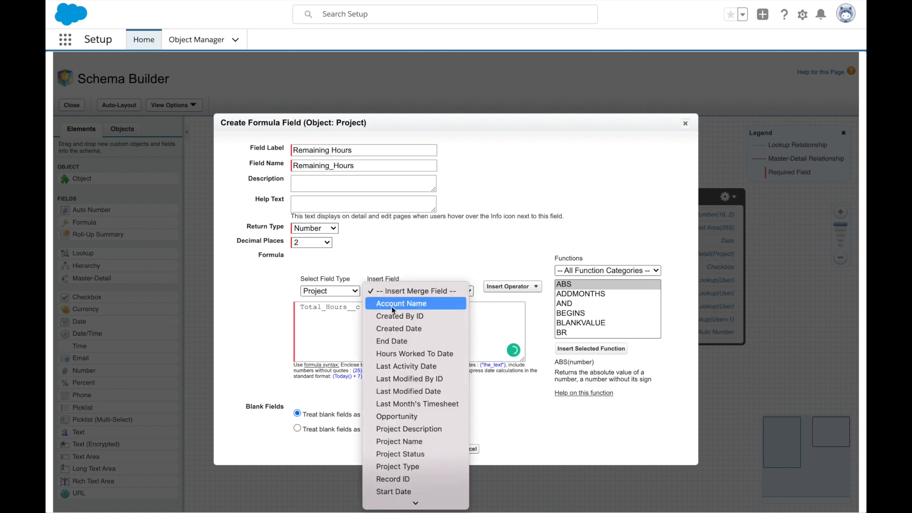
left_click(403, 352)
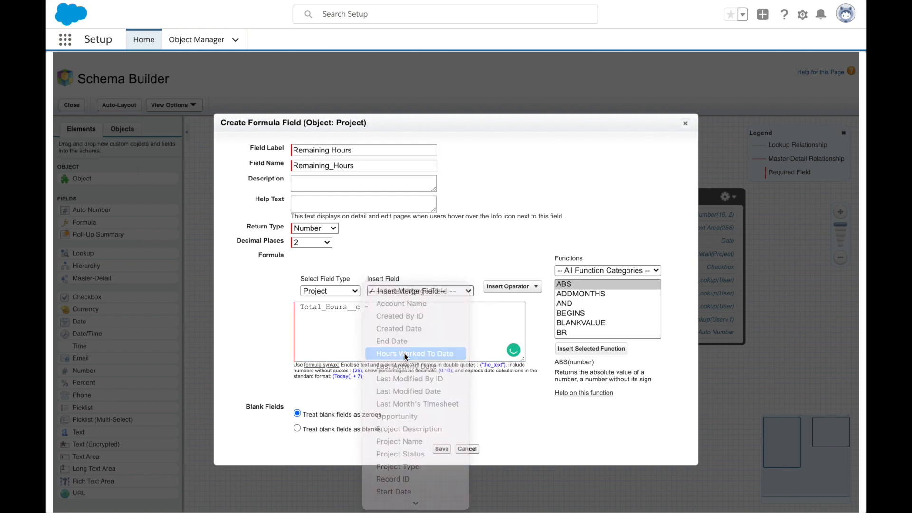
left_click(376, 307)
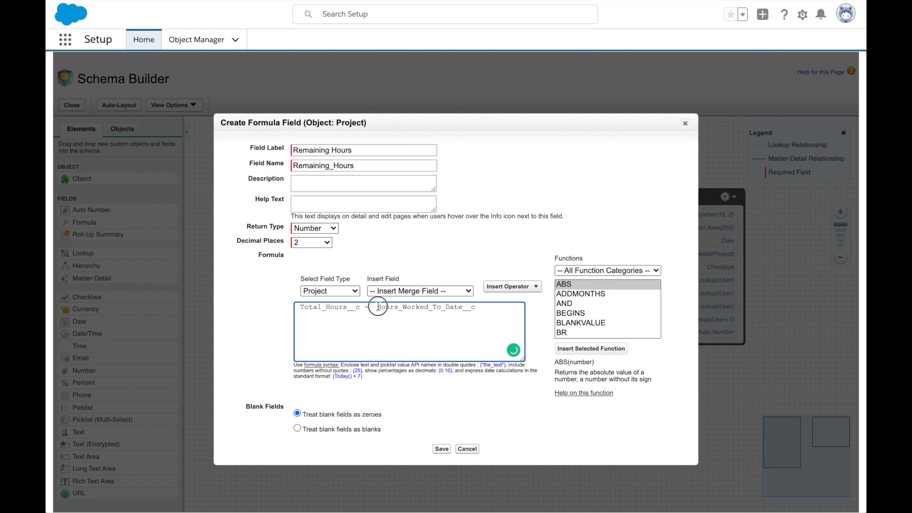
key("BackSpace")
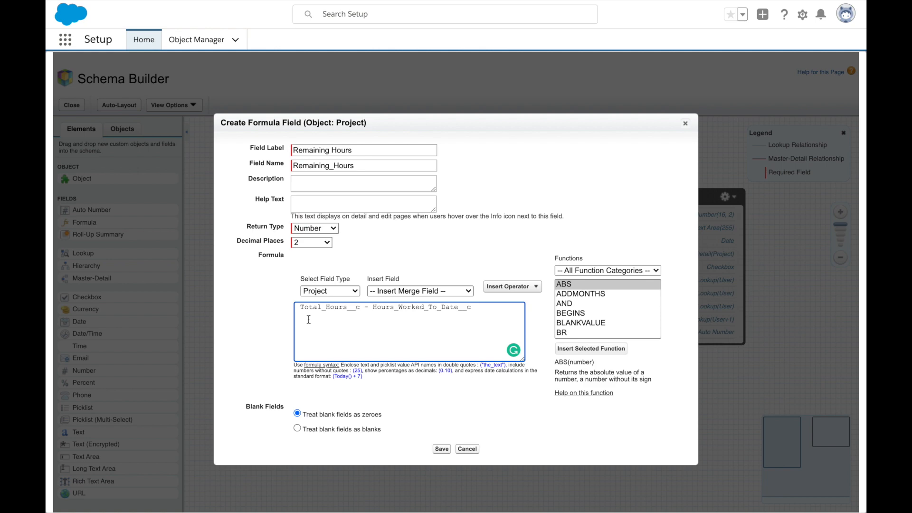
left_click(443, 449)
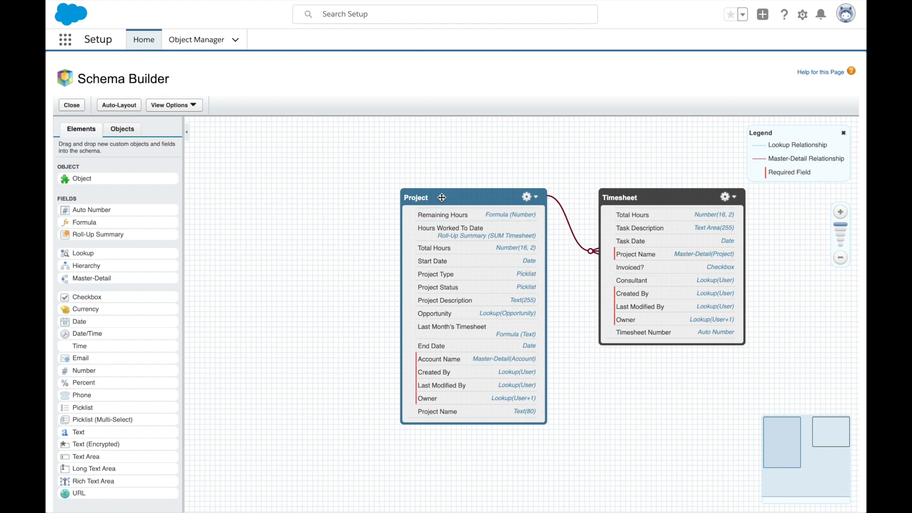
View the Project object in Object Manager and open its Project Layout page layout for editing
left_click(536, 198)
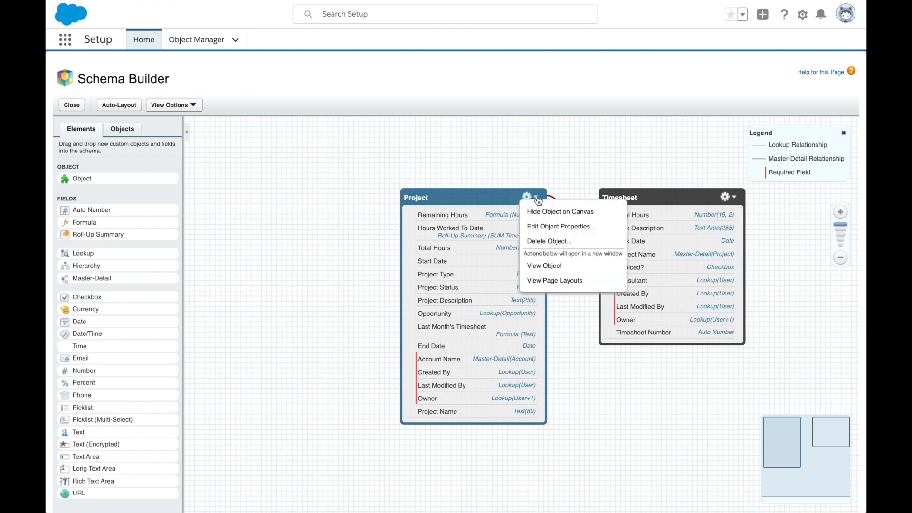
left_click(541, 266)
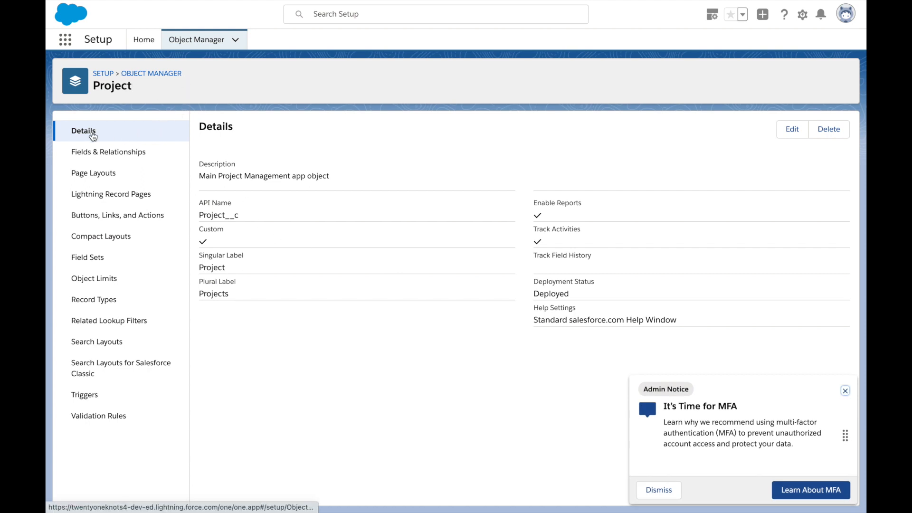
left_click(108, 176)
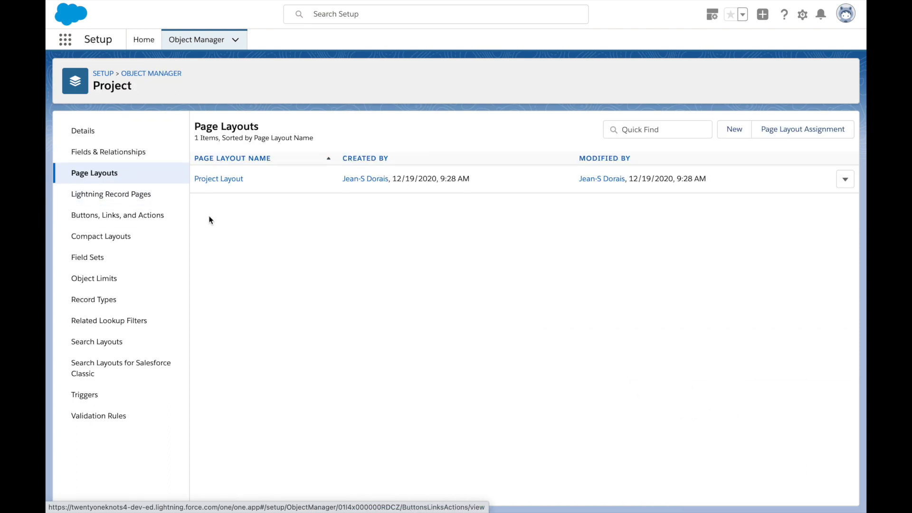
left_click(228, 180)
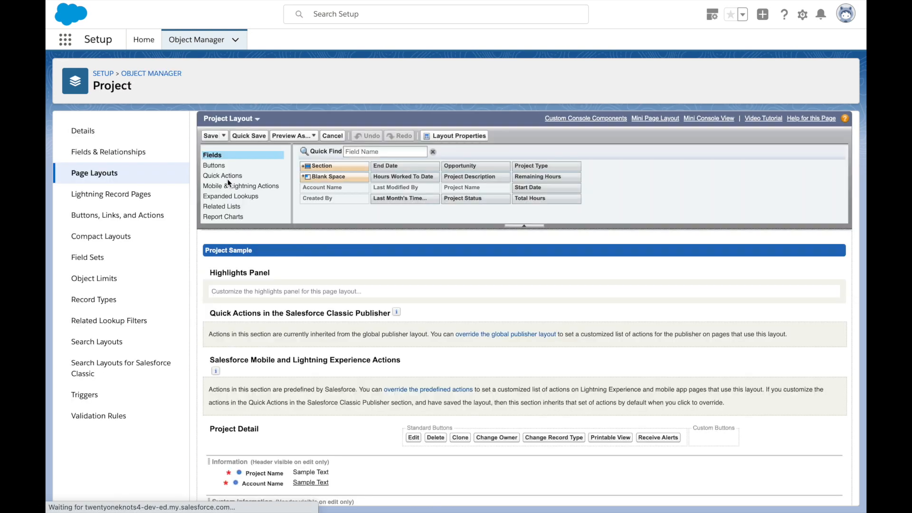
Arrange the Information section with Account Name beside Project Name, Project Description below Project Name, and Opportunity below Account Name
scroll(342, 292, "down", 1)
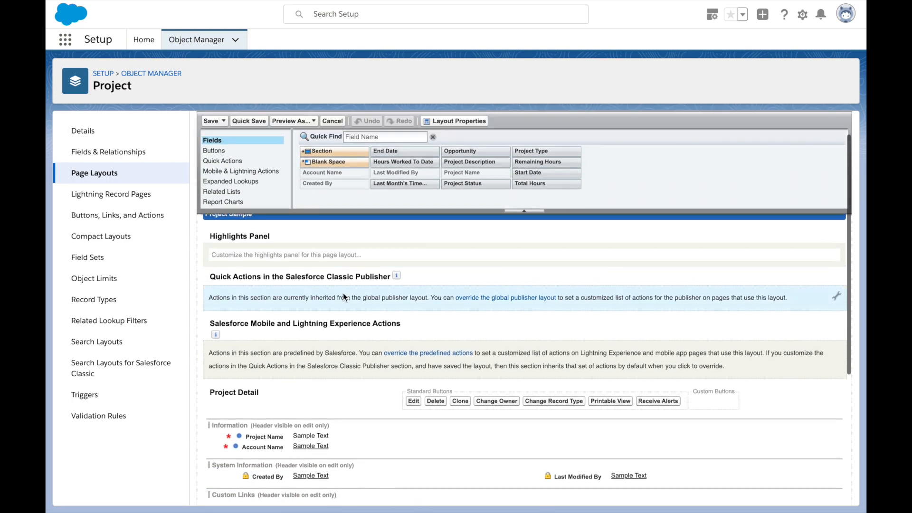
scroll(343, 296, "down", 3)
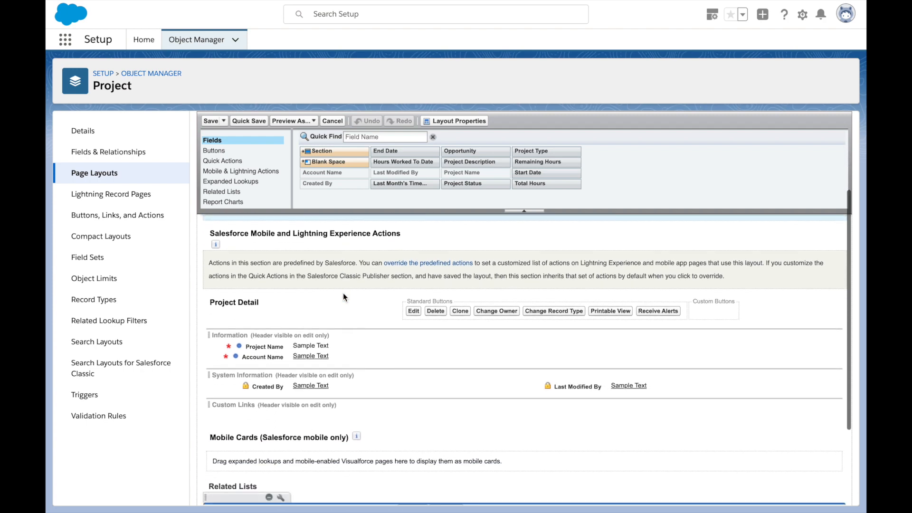
scroll(343, 294, "down", 2)
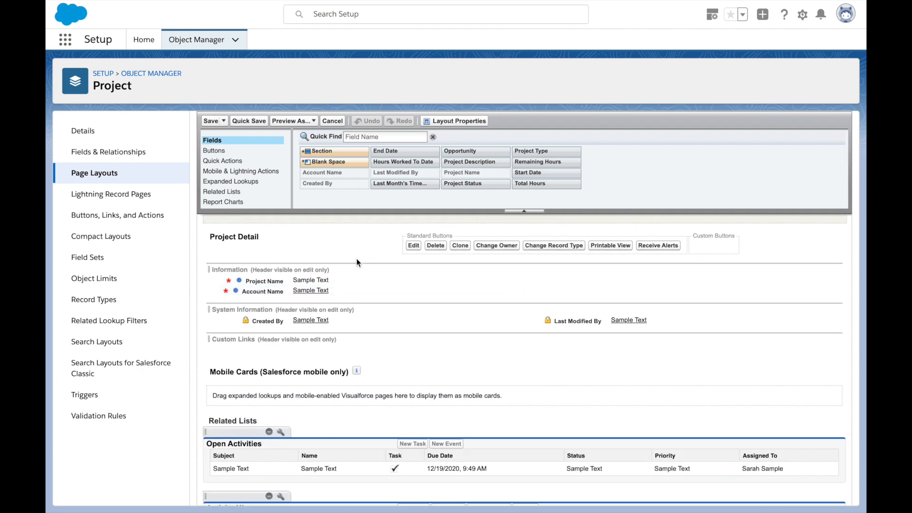
left_click_drag(301, 291, 577, 274)
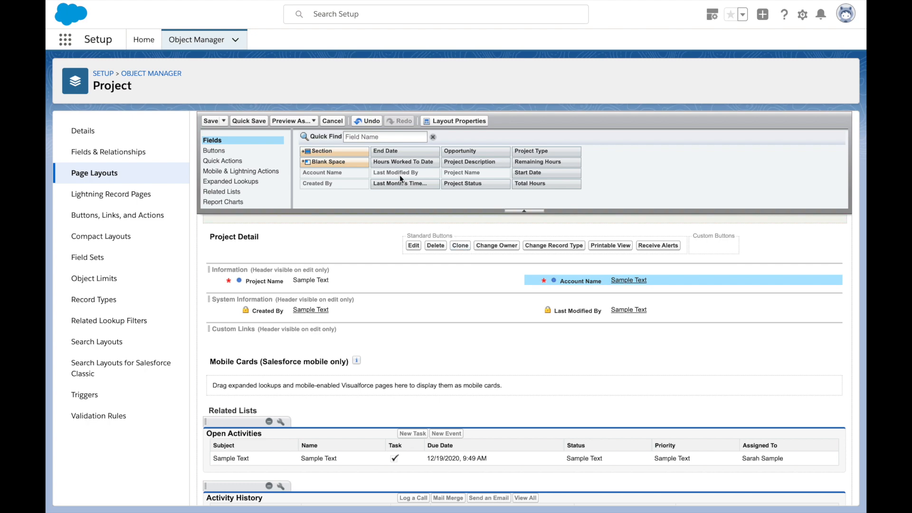
left_click_drag(474, 161, 312, 286)
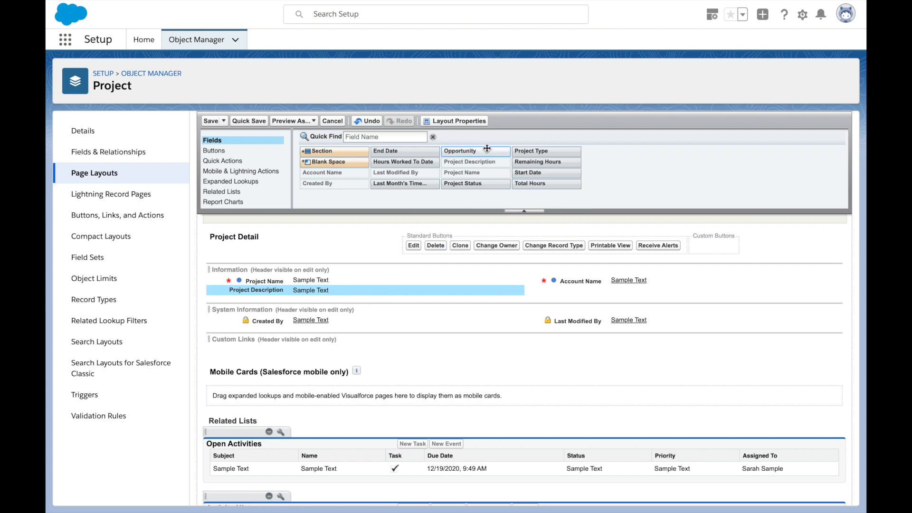
left_click_drag(486, 150, 578, 331)
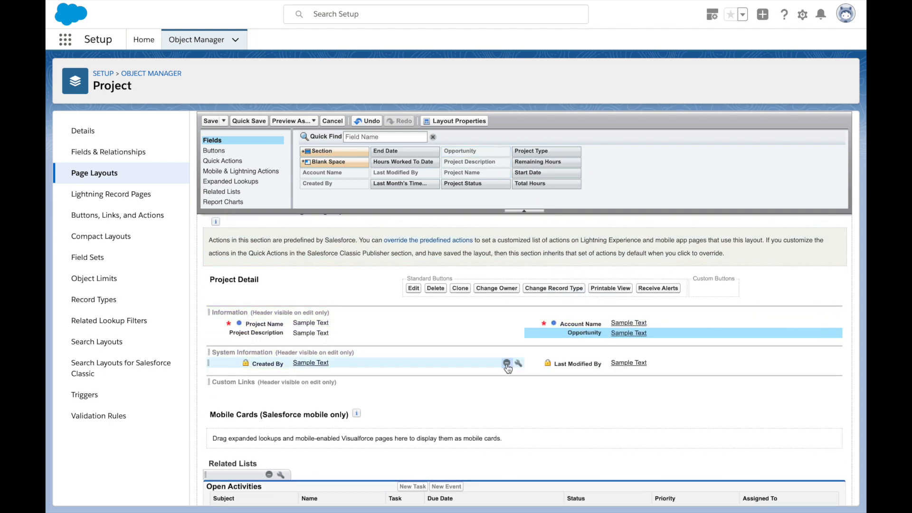
Add a two-column section named Details between the Information and System Information sections of the layout
scroll(507, 368, "down", 1)
scroll(506, 368, "up", 1)
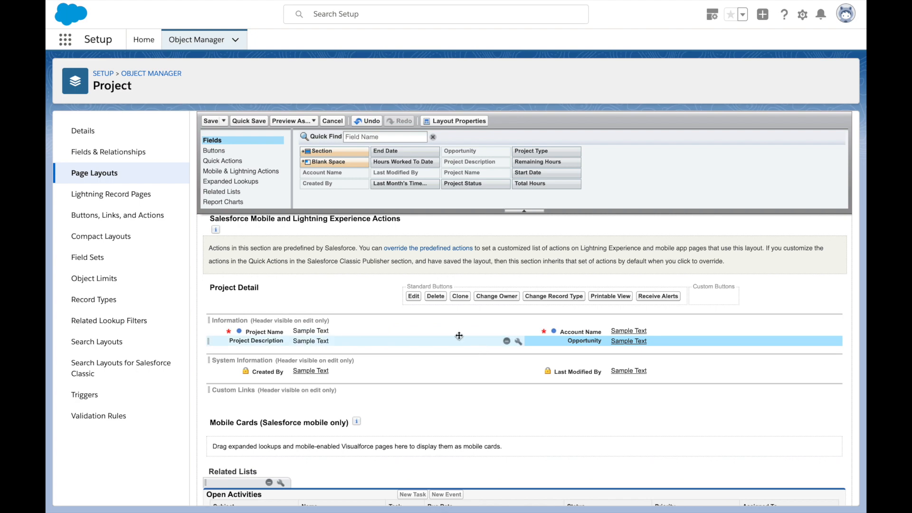
left_click_drag(327, 151, 295, 345)
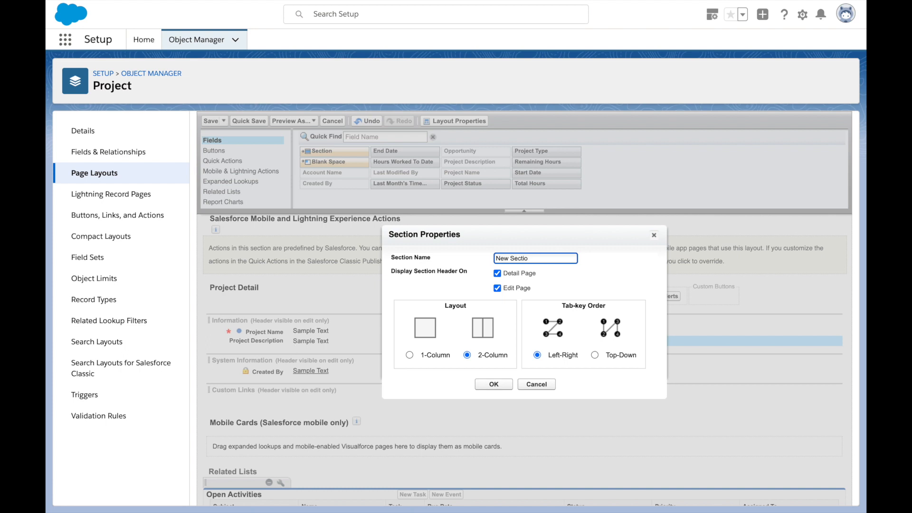
type("Details")
left_click(496, 385)
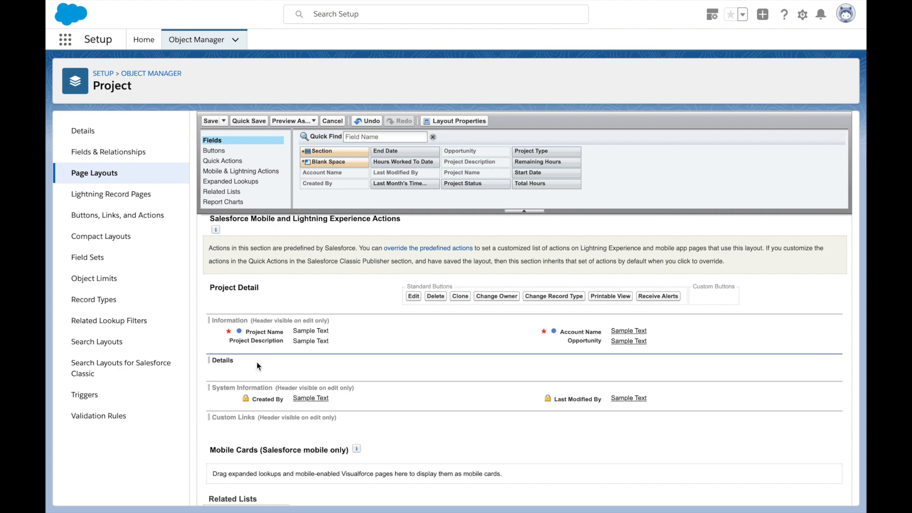
Place Project Type, Start Date and End Date in the first column of Details and Project Status in the second
left_click_drag(539, 151, 302, 365)
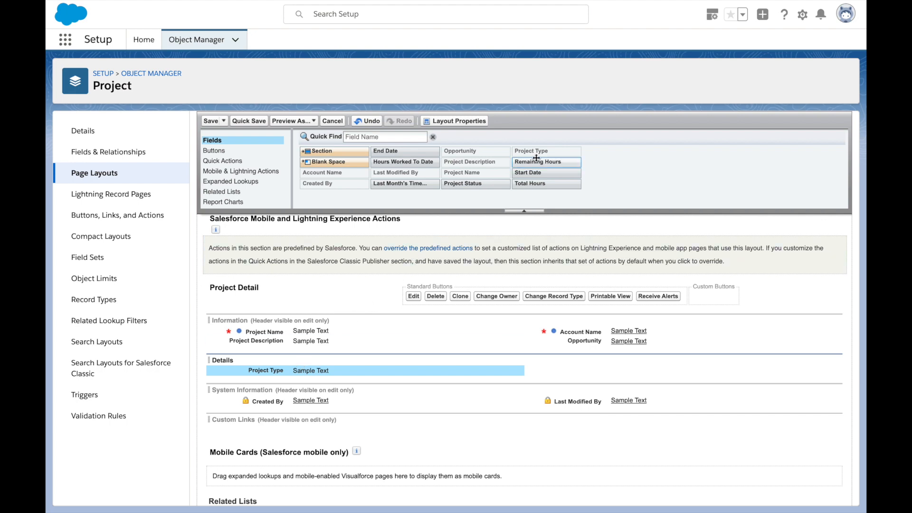
left_click_drag(540, 173, 306, 379)
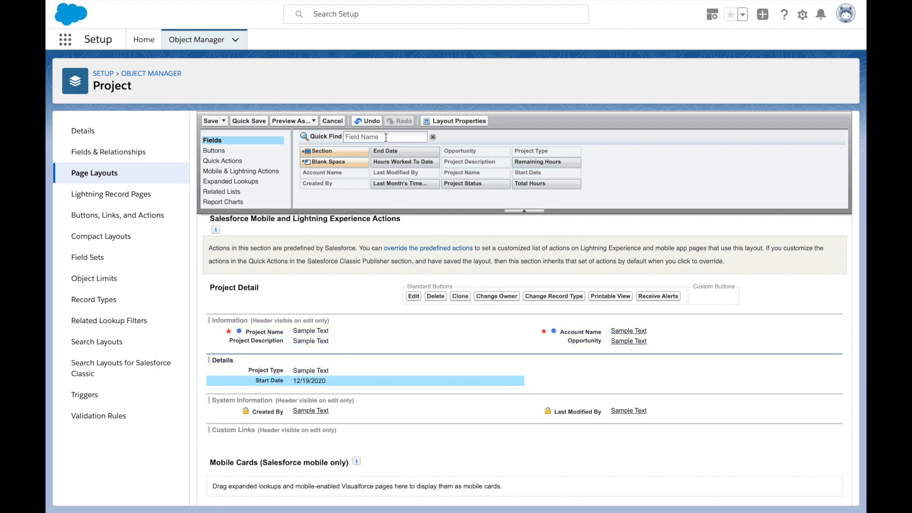
left_click_drag(383, 151, 281, 388)
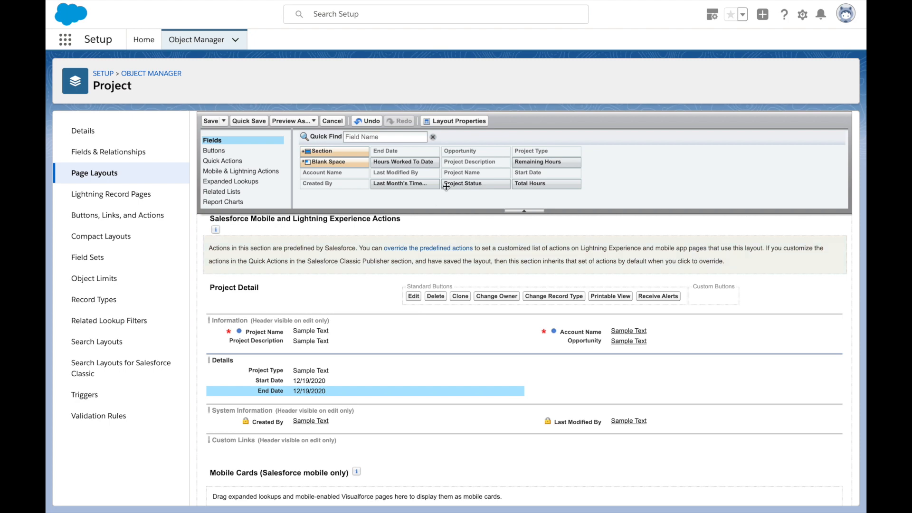
left_click_drag(460, 184, 563, 368)
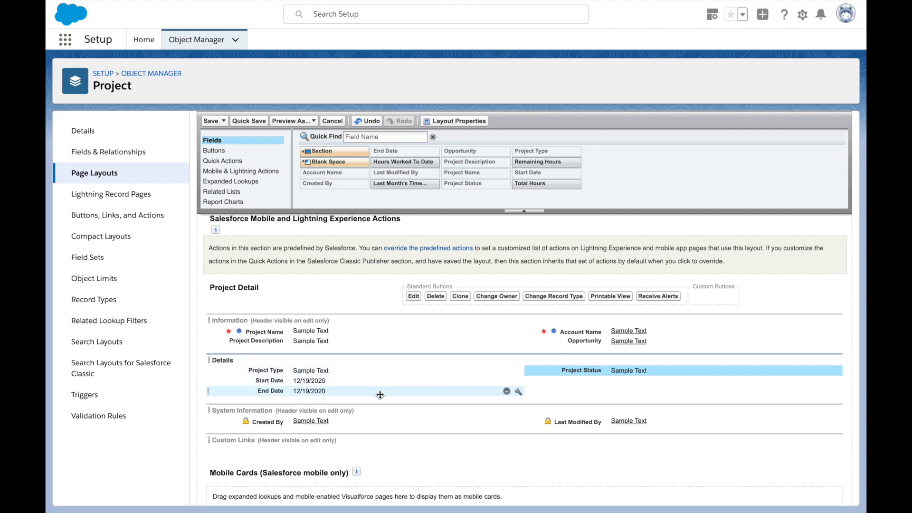
Add a two-column section named Hours between the Details and System Information sections
left_click_drag(318, 150, 279, 390)
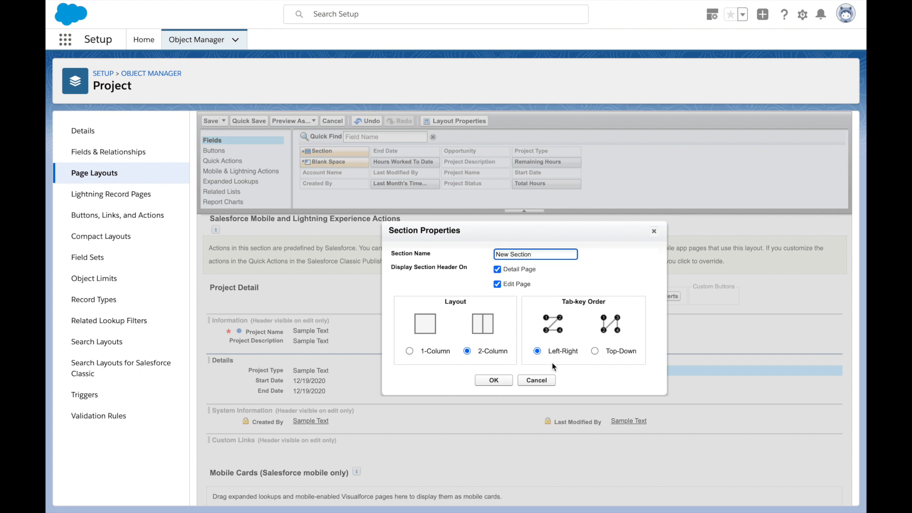
left_click_drag(533, 254, 472, 252)
type("Hours")
left_click(491, 379)
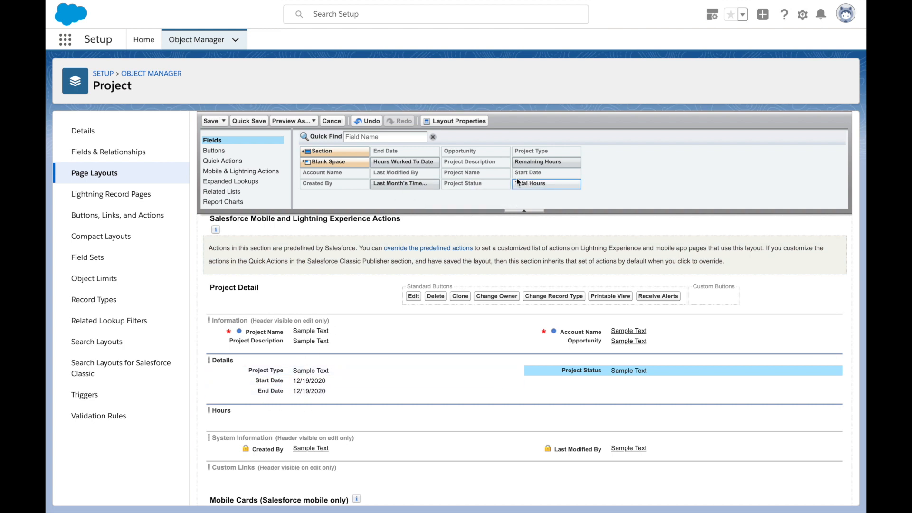
Place Total Hours, Hours Worked To Date and Remaining Hours in the first column of the Hours section
left_click_drag(526, 181, 268, 413)
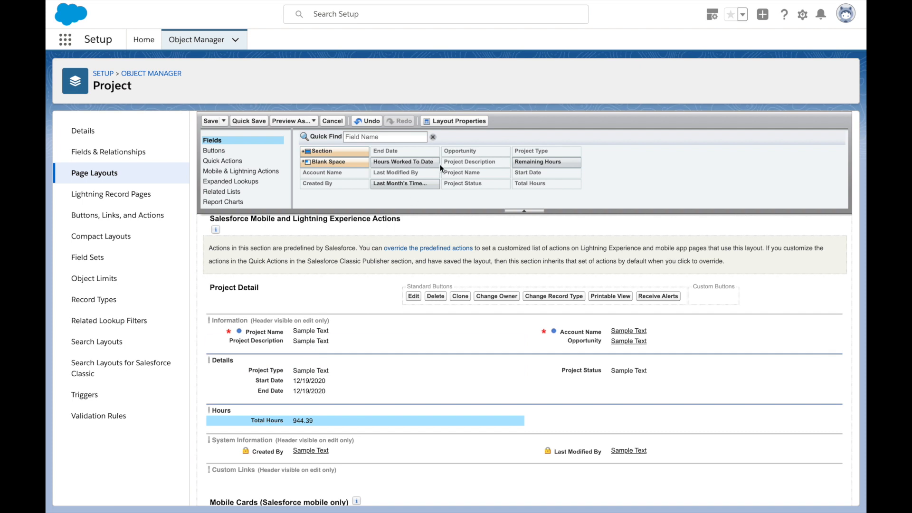
left_click_drag(426, 161, 300, 431)
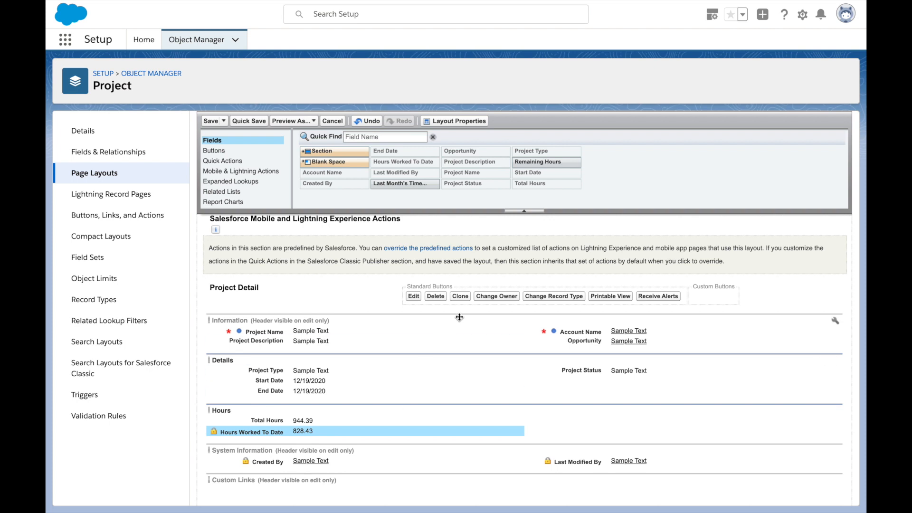
left_click_drag(540, 161, 341, 442)
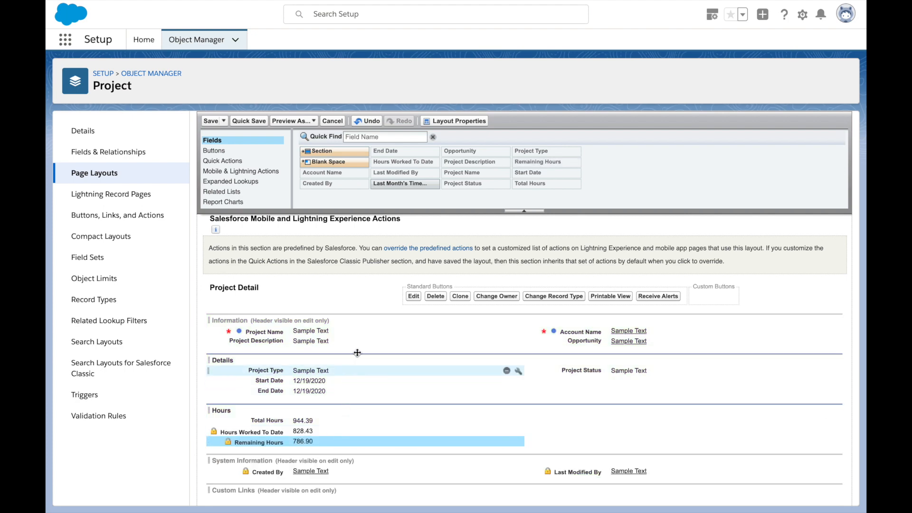
Add a two-column section named Invoicing between Hours and System Information, and place Last Month's Timesheet in its first column
left_click_drag(334, 155, 273, 452)
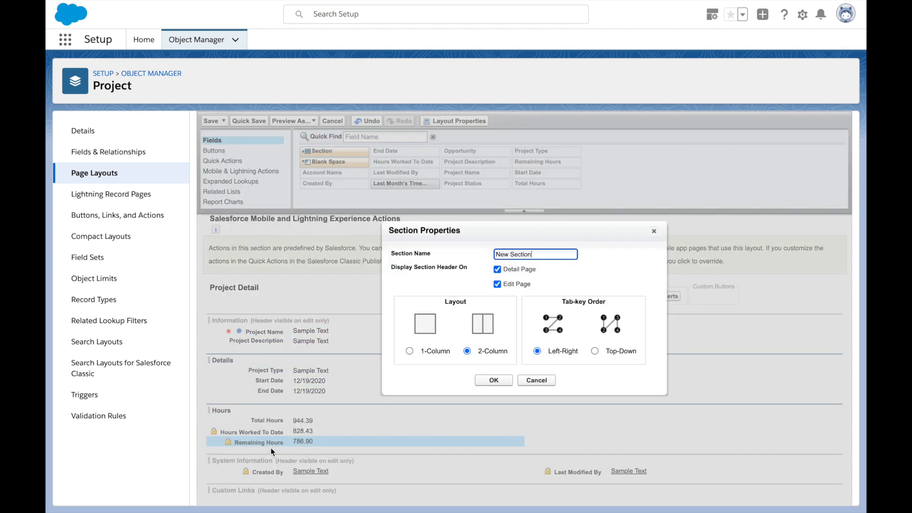
left_click_drag(538, 253, 489, 252)
type("Invoicing")
left_click(493, 381)
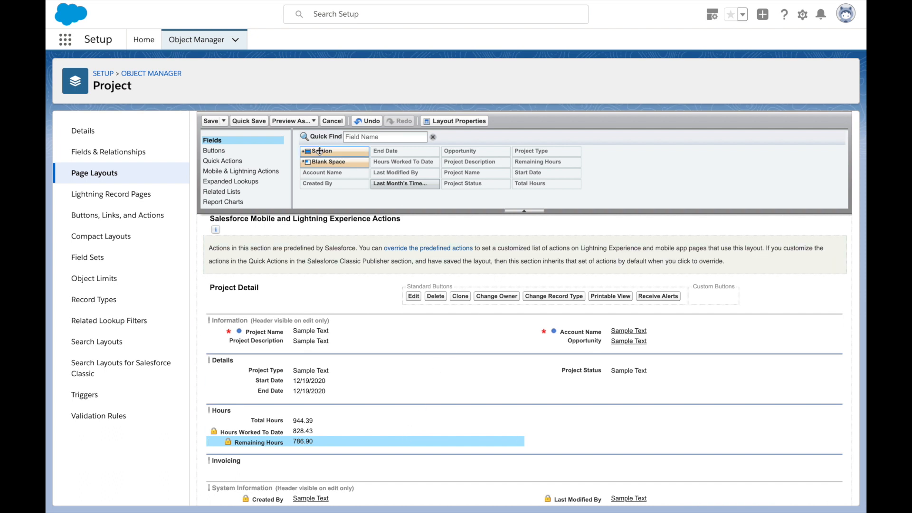
left_click_drag(403, 184, 261, 469)
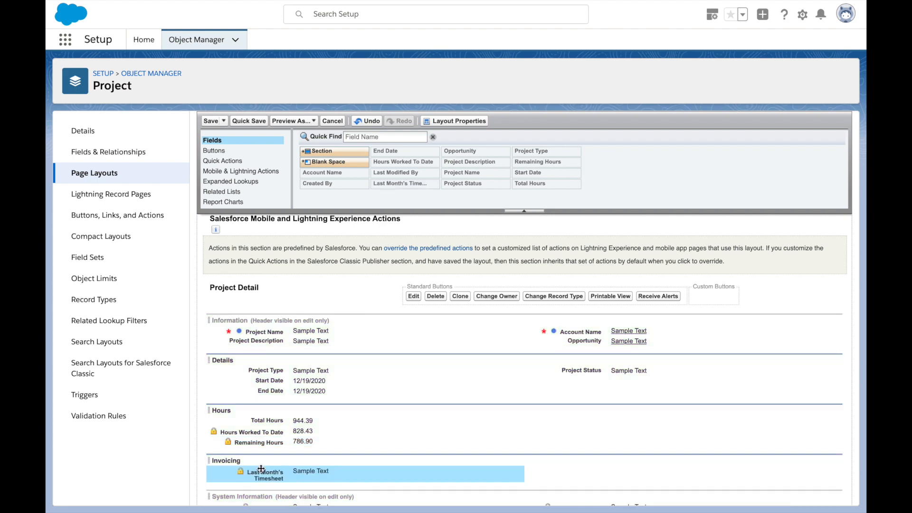
Add the Timesheets related list above Open Activities and save the layout without closing it, overwriting users' related list customizations
scroll(261, 469, "down", 5)
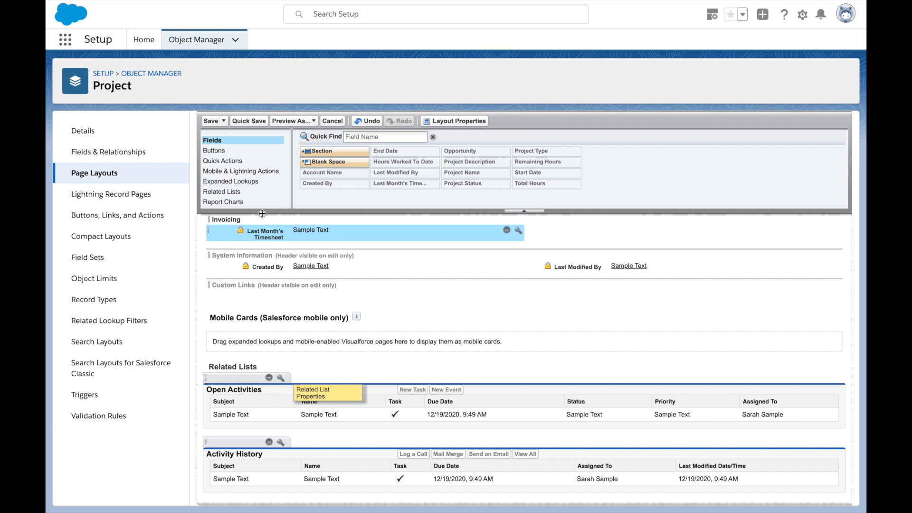
left_click(245, 192)
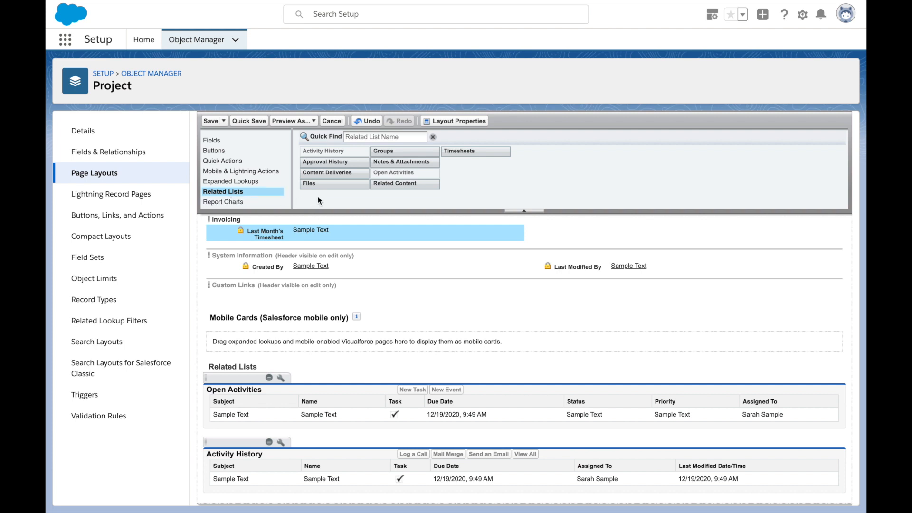
left_click_drag(481, 151, 253, 379)
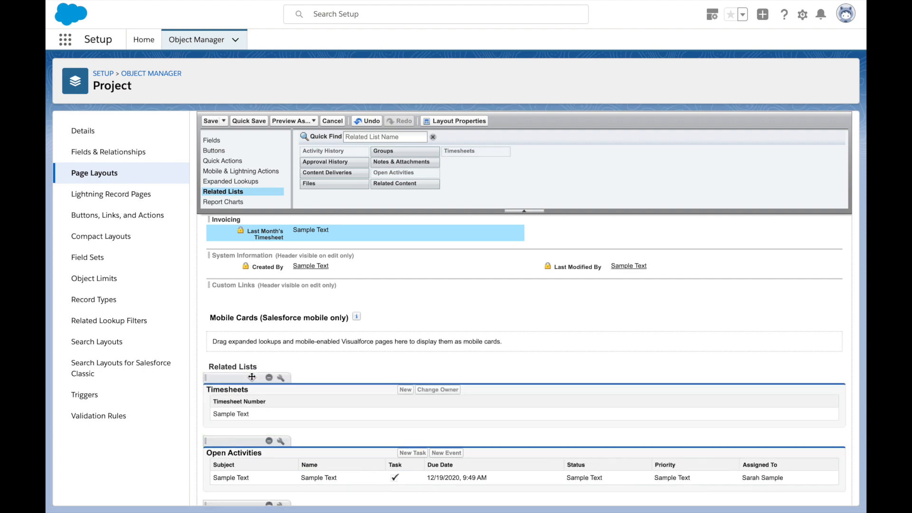
left_click(253, 120)
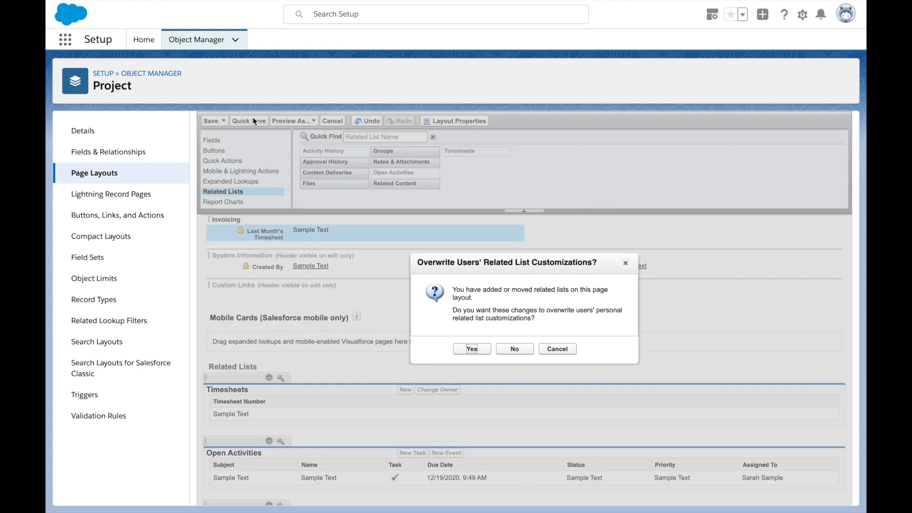
left_click(472, 350)
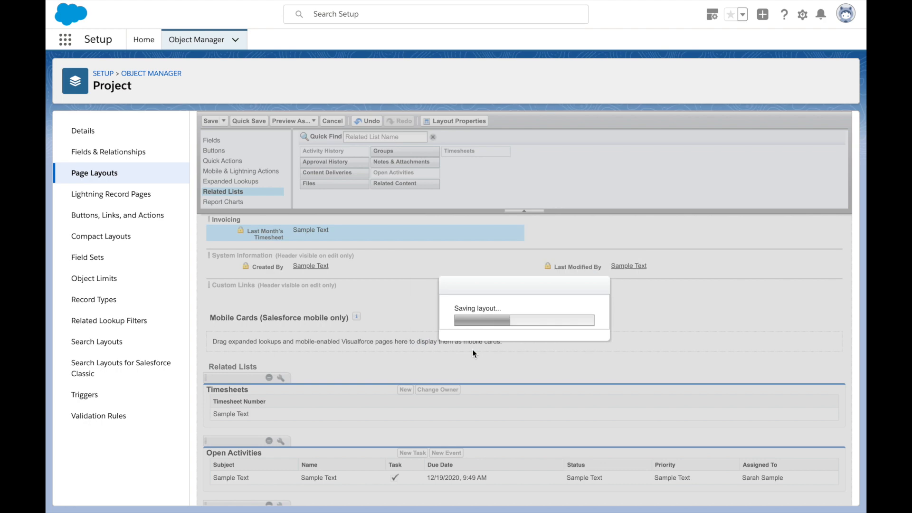
Preview the Project layout as the System Administrator profile, and close the preview
left_click(313, 122)
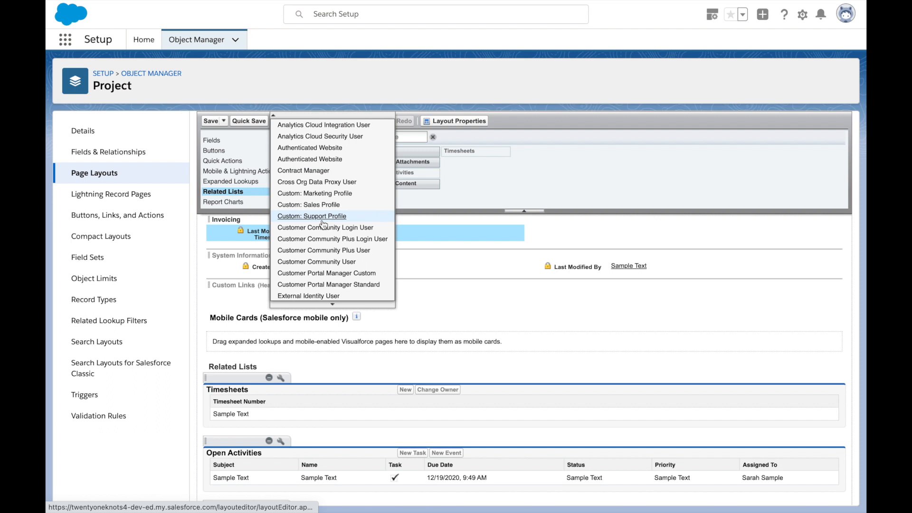
mouse_move(326, 305)
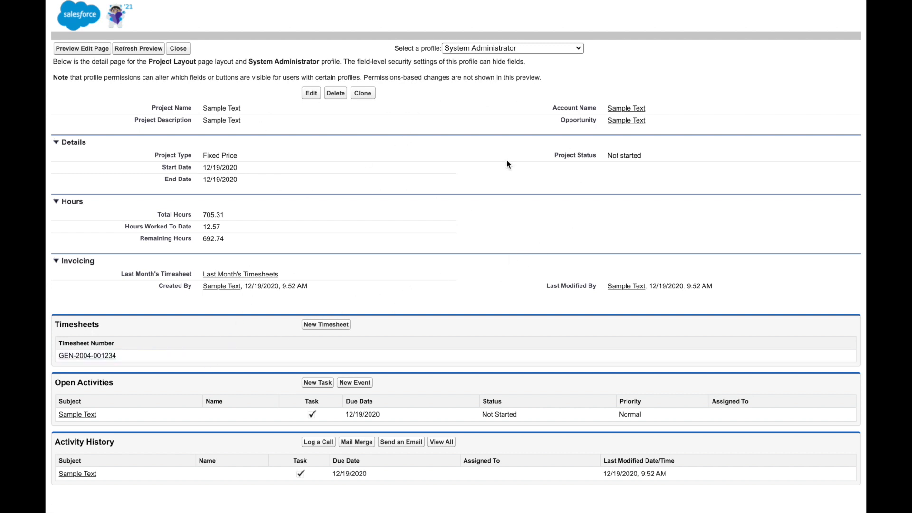
left_click(179, 48)
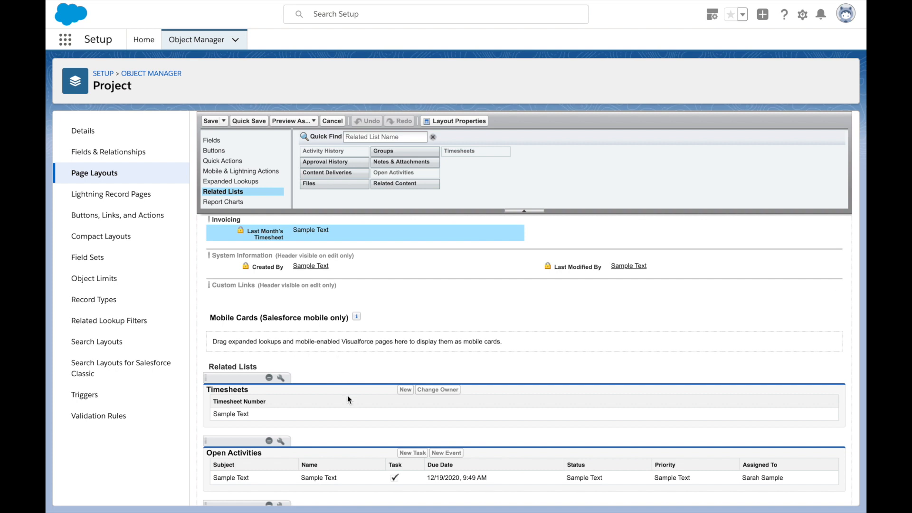
Add Task Date and Task Description as columns of the Timesheets related list, ordered ahead of Timesheet Number
scroll(347, 396, "down", 3)
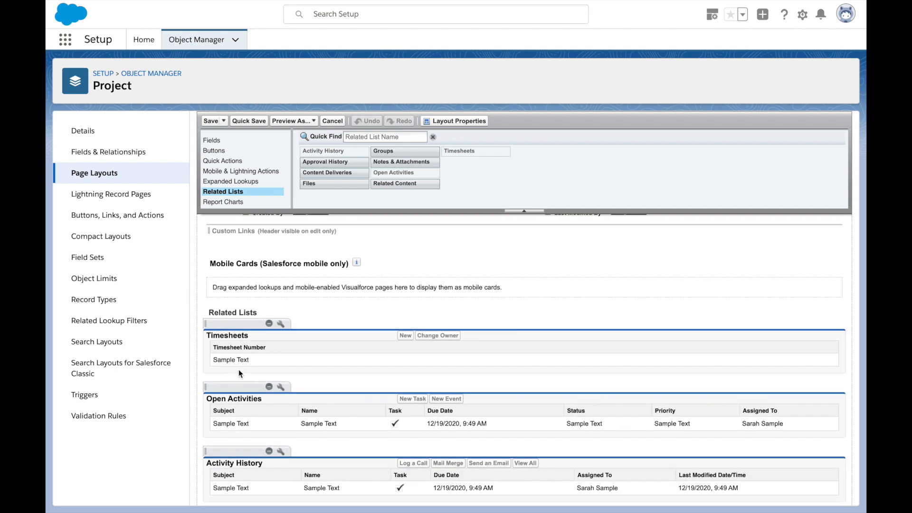
left_click(281, 324)
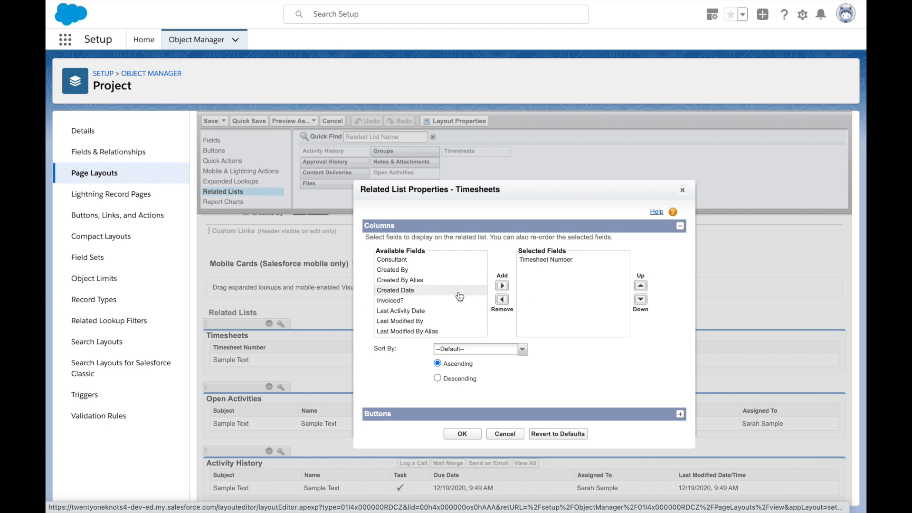
scroll(441, 312, "down", 2)
left_click(441, 312)
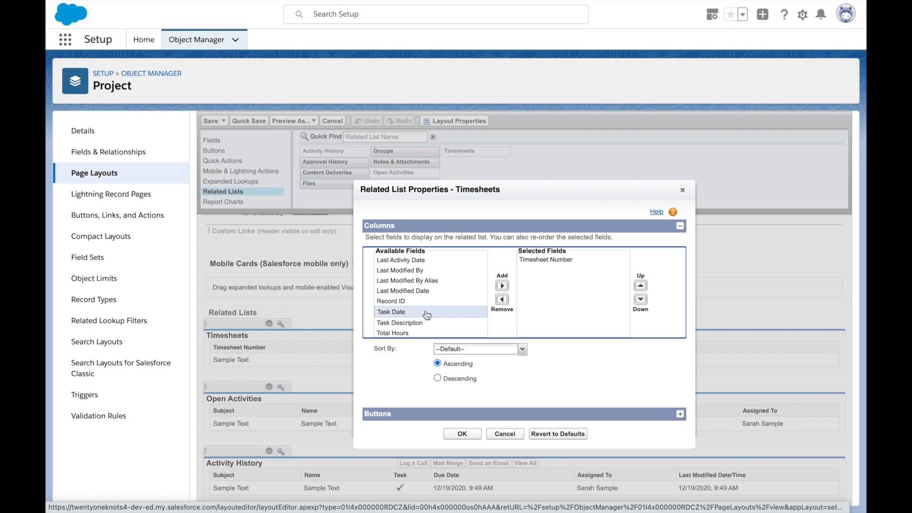
left_click(502, 286)
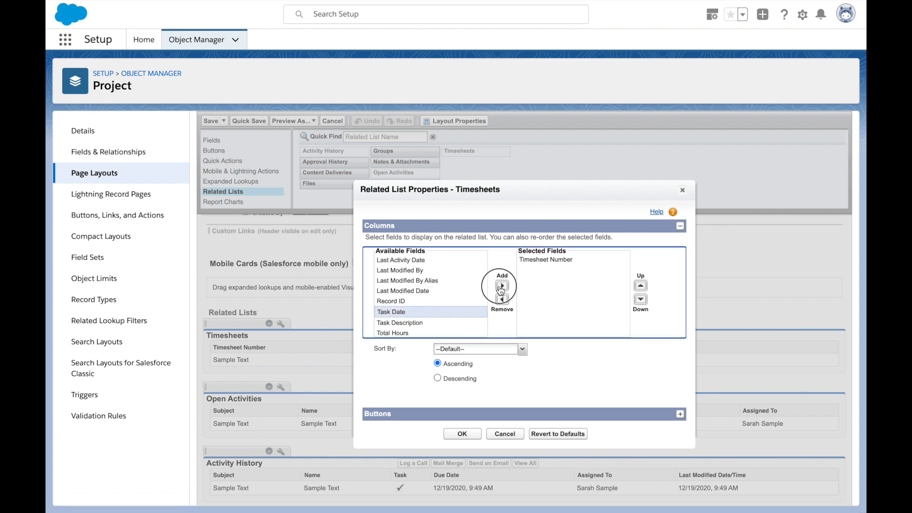
left_click(640, 287)
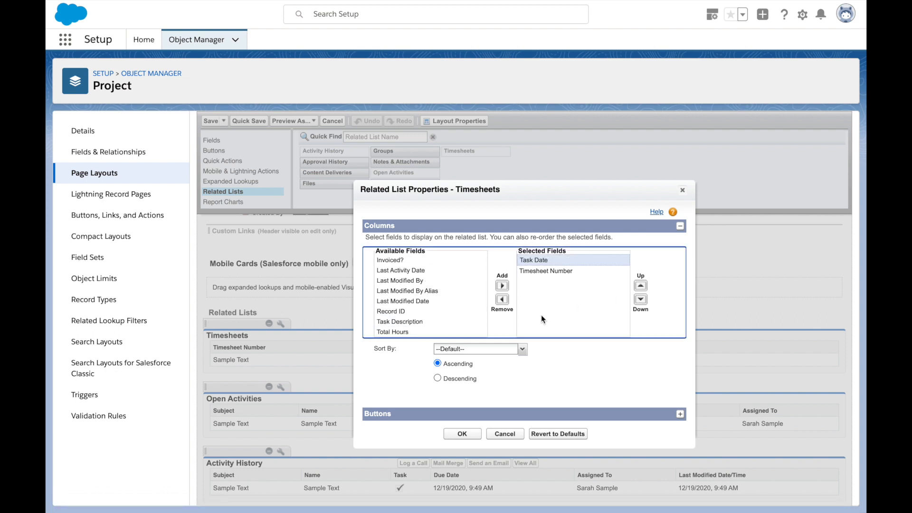
left_click(433, 321)
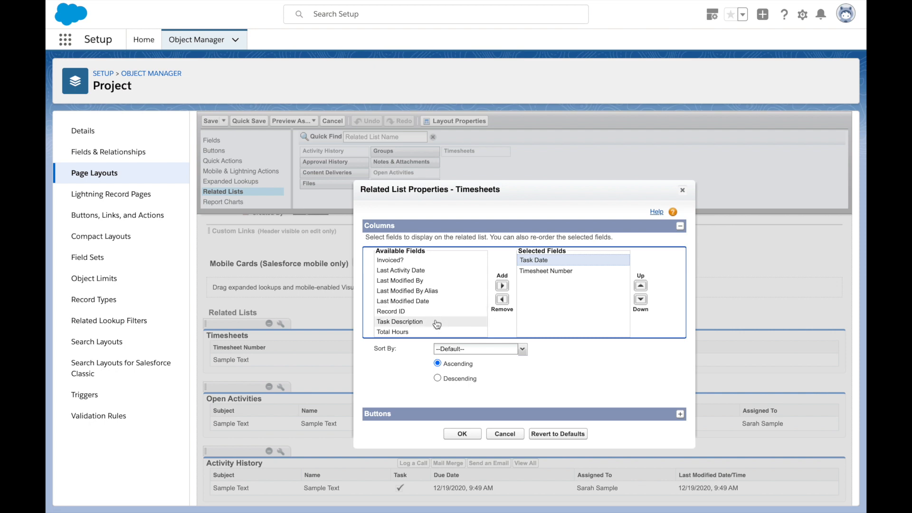
left_click(502, 285)
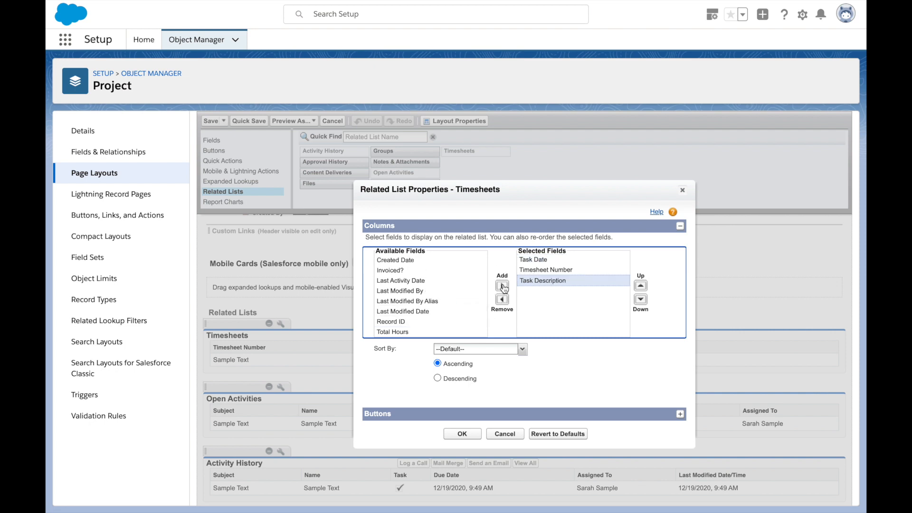
left_click(641, 285)
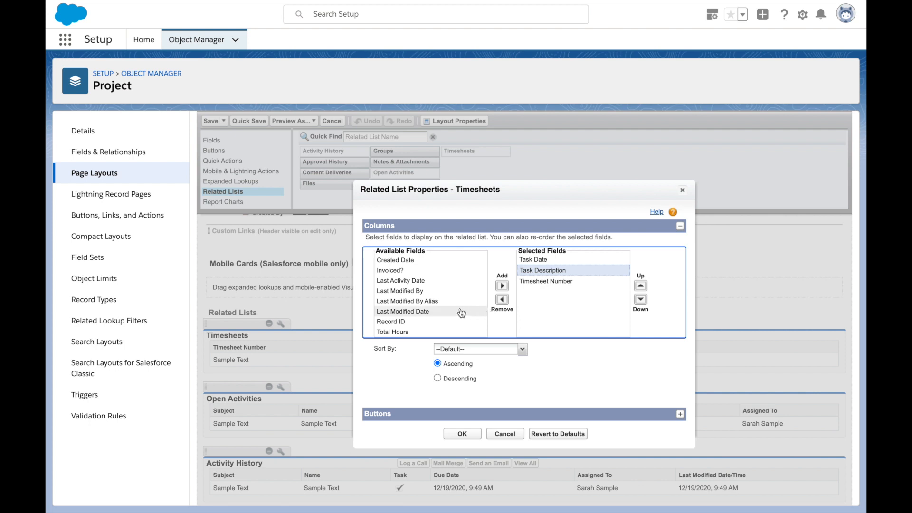
Add Total Hours and Invoiced? between Task Description and Timesheet Number, and apply the related list properties with descending sort order
left_click(414, 332)
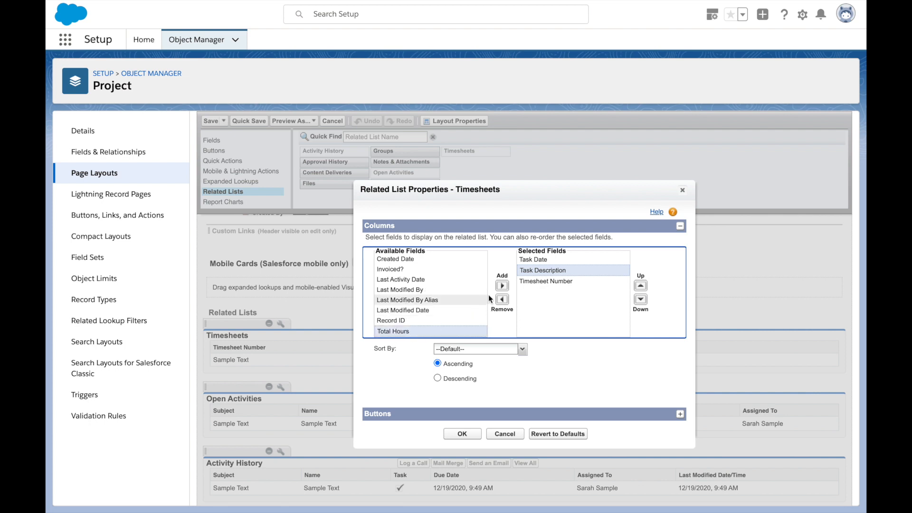
left_click(505, 286)
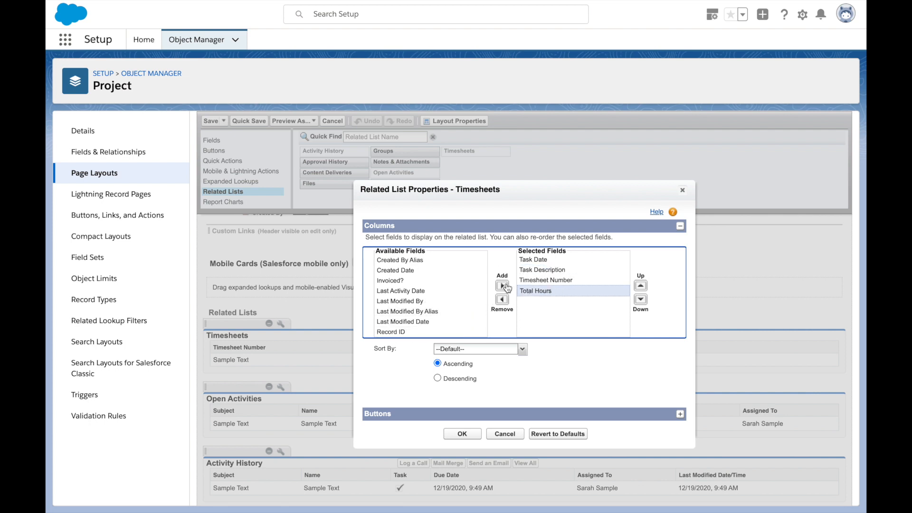
left_click(640, 286)
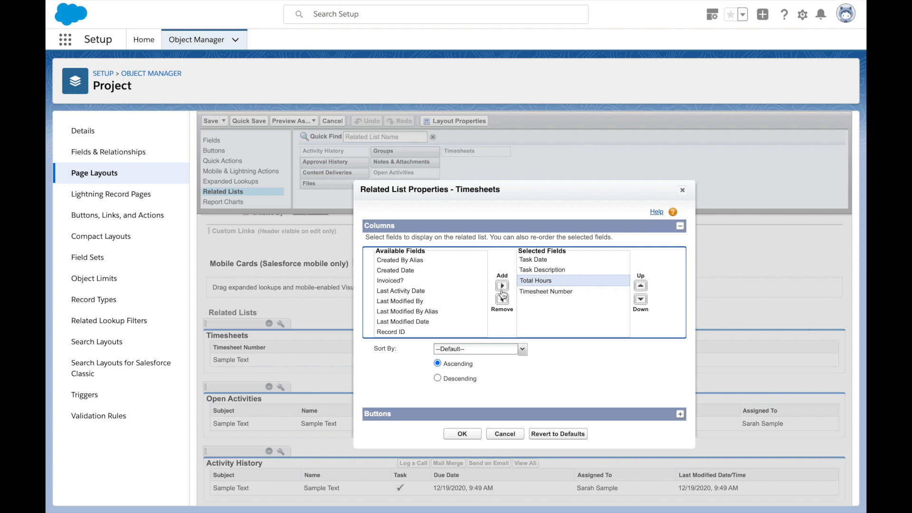
scroll(420, 313, "down", 1)
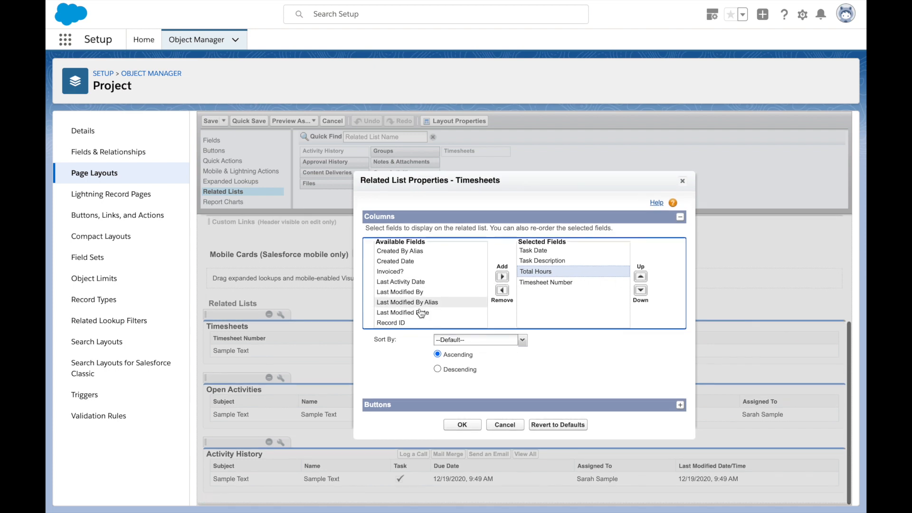
left_click(434, 273)
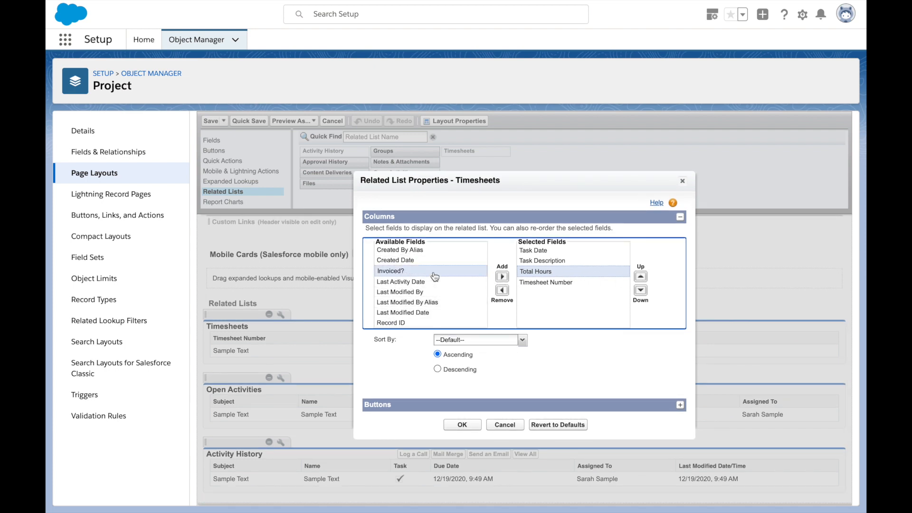
left_click(502, 276)
left_click(642, 280)
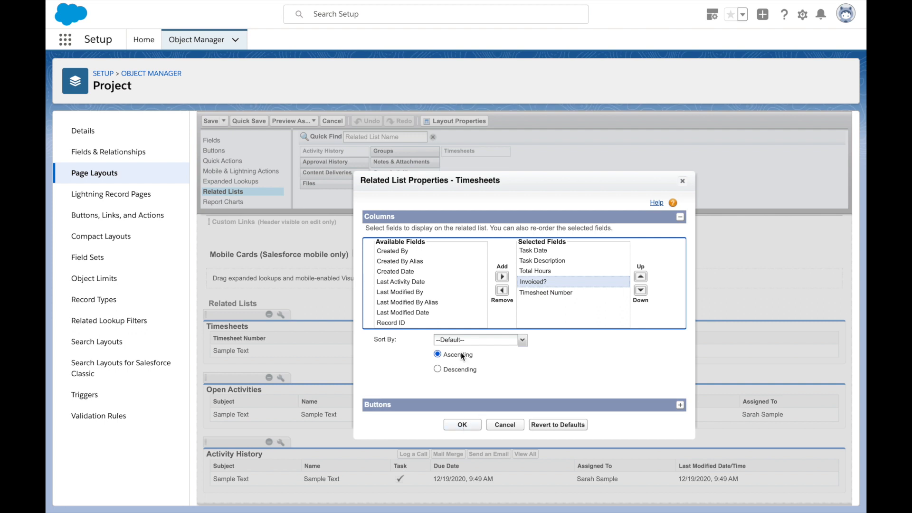
left_click(460, 369)
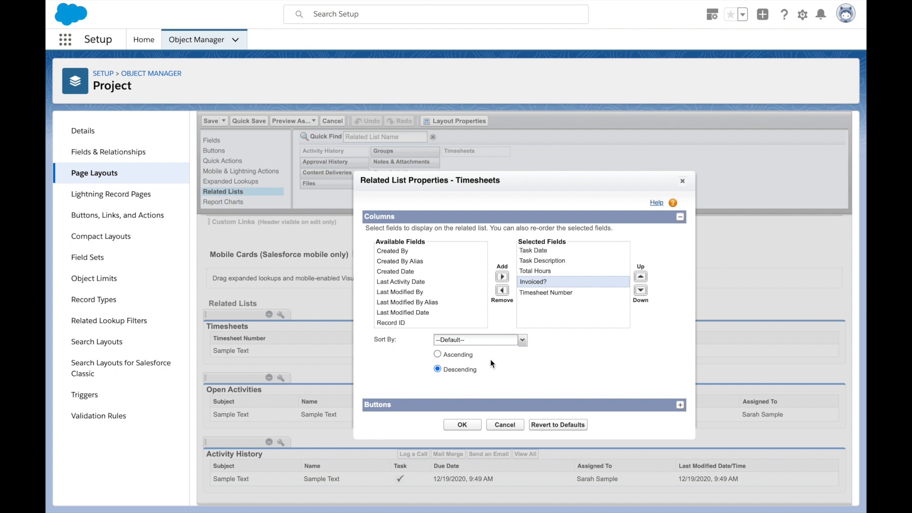
left_click(462, 425)
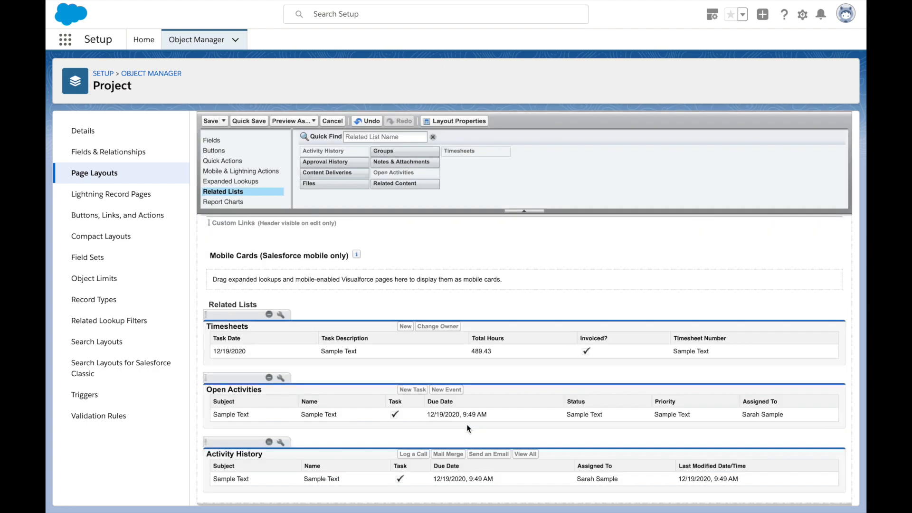
Make the Opportunity field in the Information section required and save the Project page layout
scroll(466, 424, "up", 10)
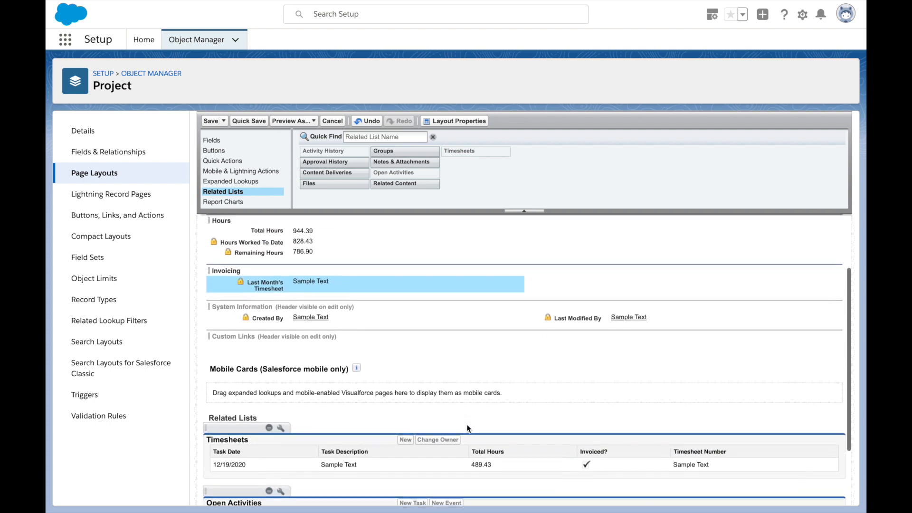
scroll(466, 424, "up", 1)
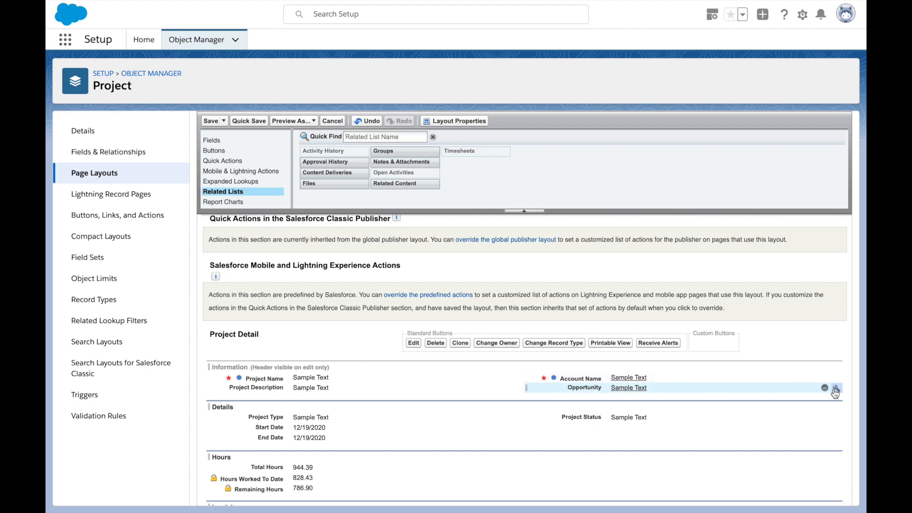
left_click(836, 388)
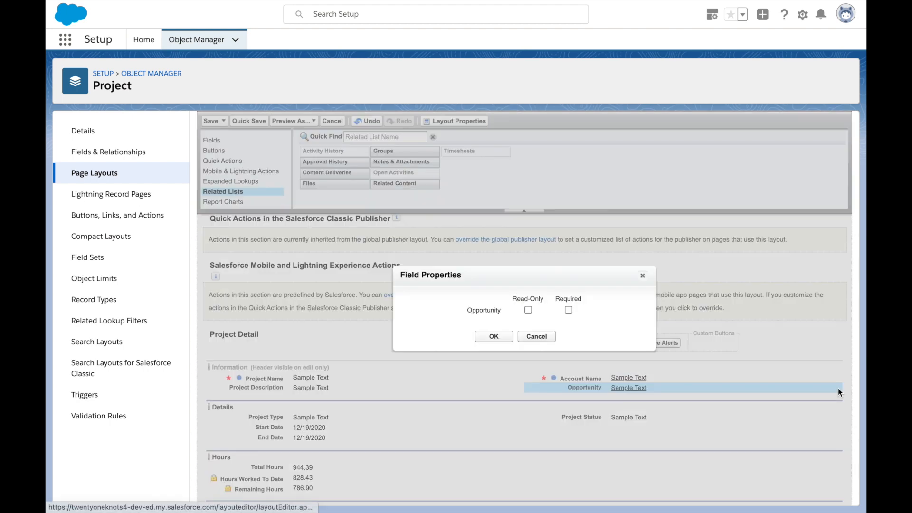
left_click(568, 310)
left_click(503, 336)
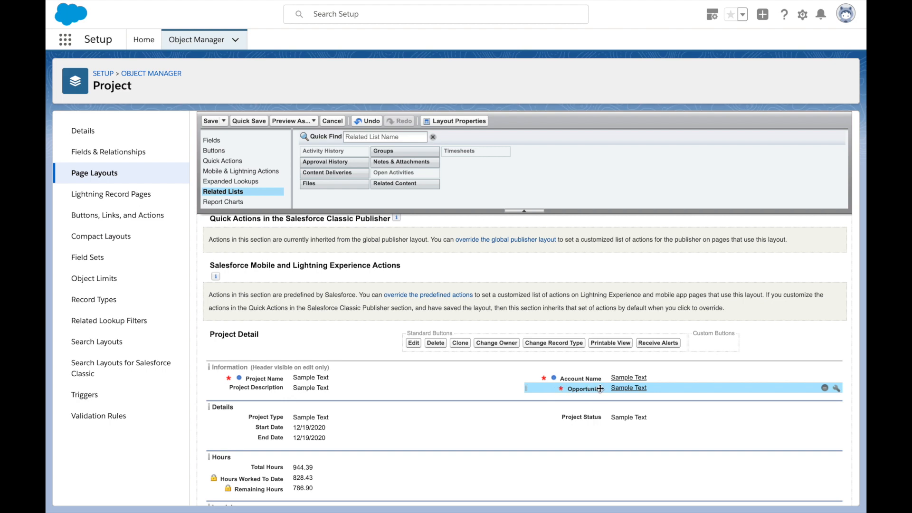
left_click(646, 391)
left_click(211, 120)
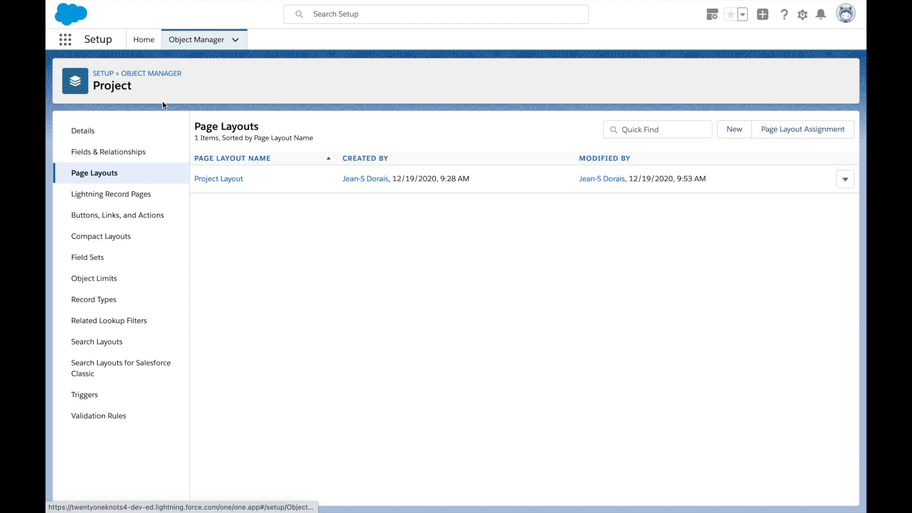
Open the Timesheet object's Timesheet Layout page layout for editing
left_click(153, 73)
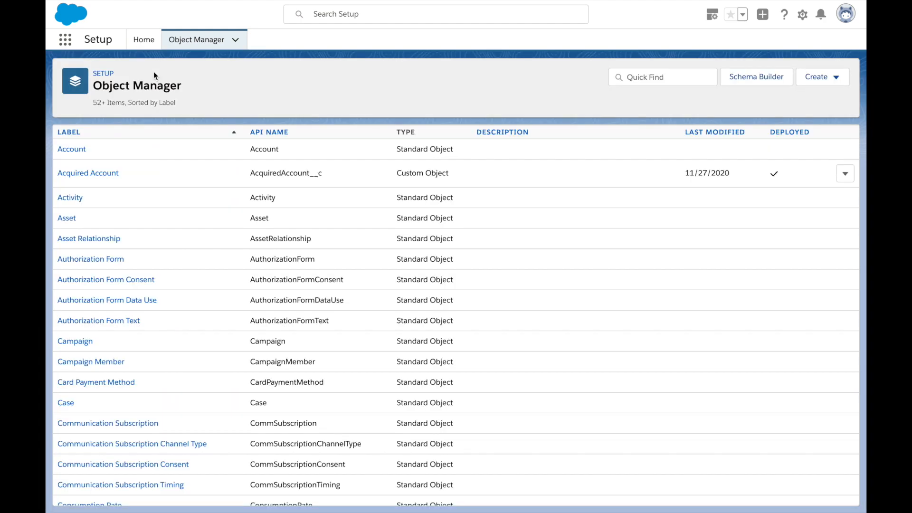
scroll(172, 286, "down", 10)
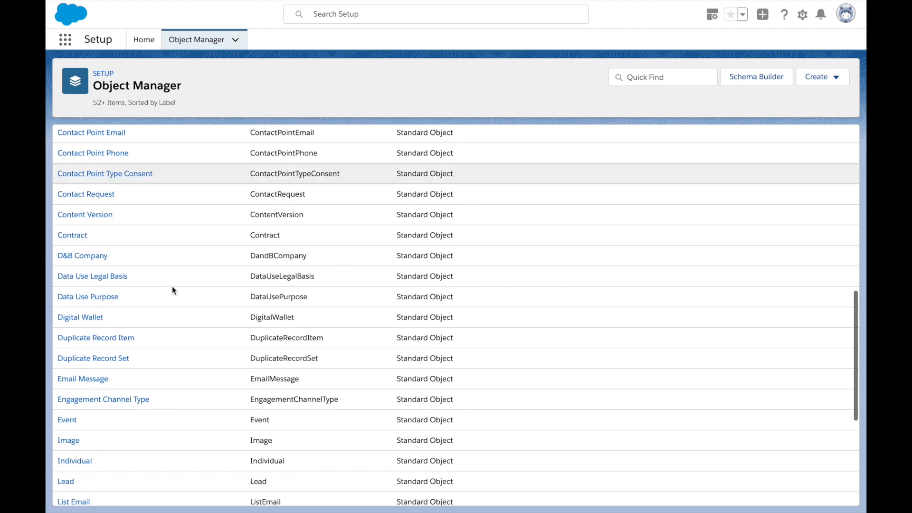
scroll(172, 286, "down", 15)
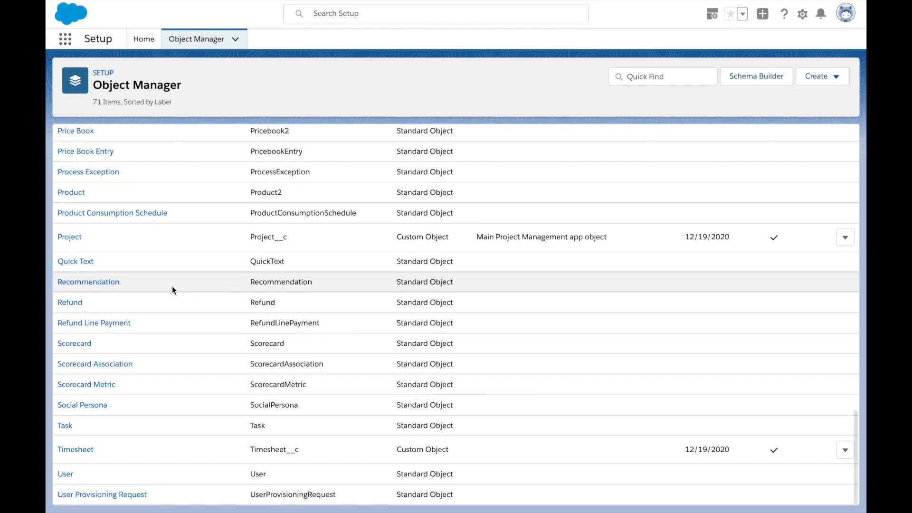
left_click(81, 452)
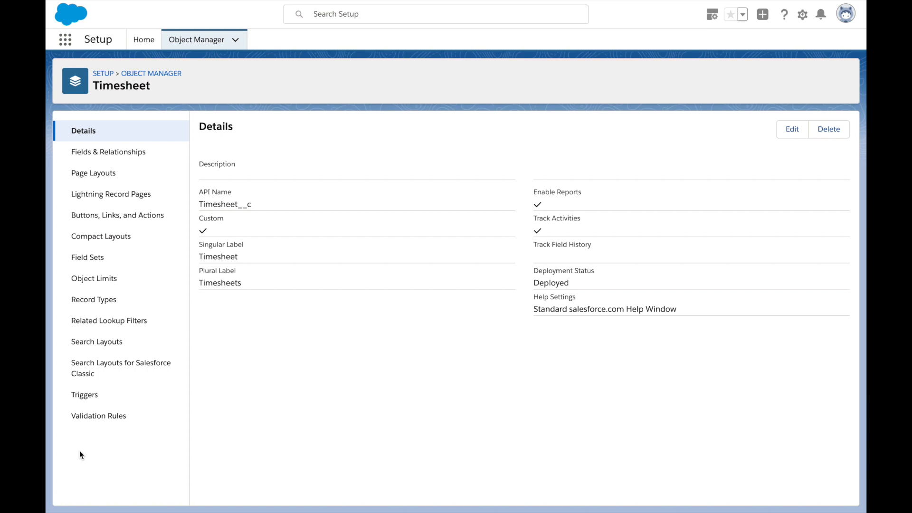
left_click(129, 174)
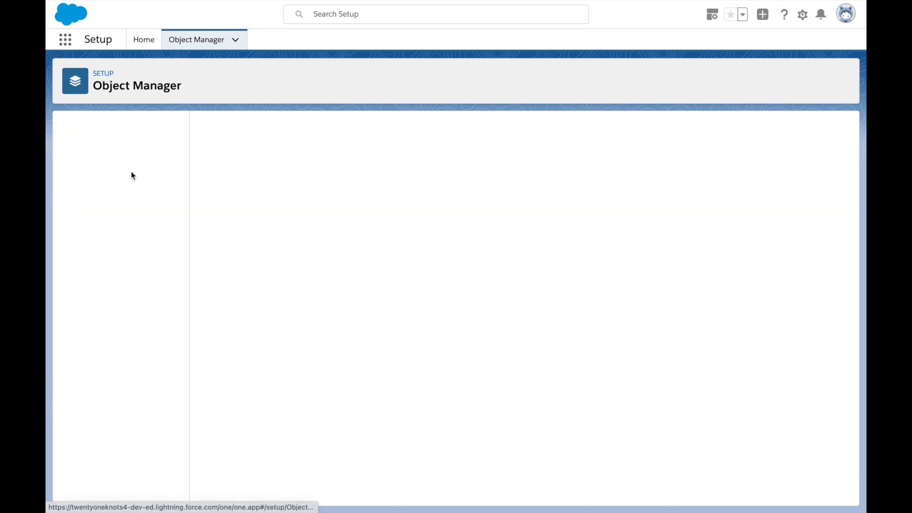
left_click(244, 180)
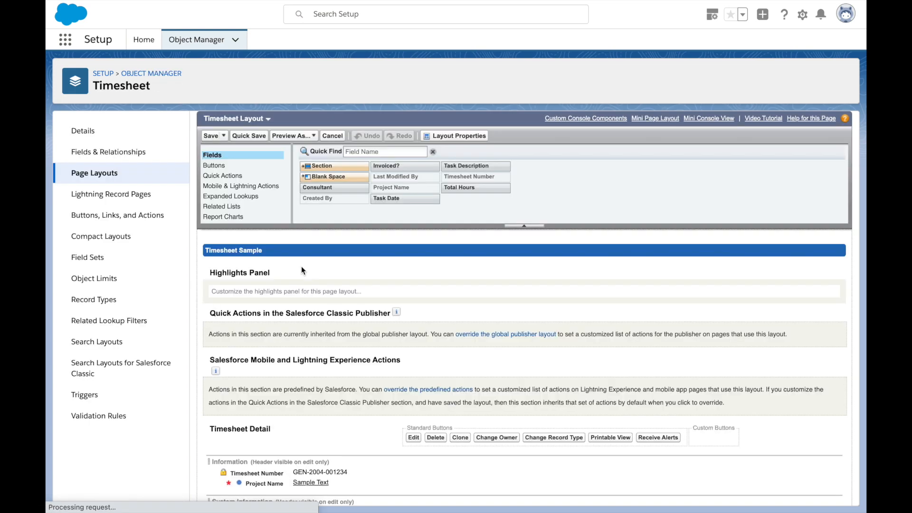
Remove Timesheet Number from the Information section and add Consultant and Task Date below Project Name
scroll(302, 271, "down", 5)
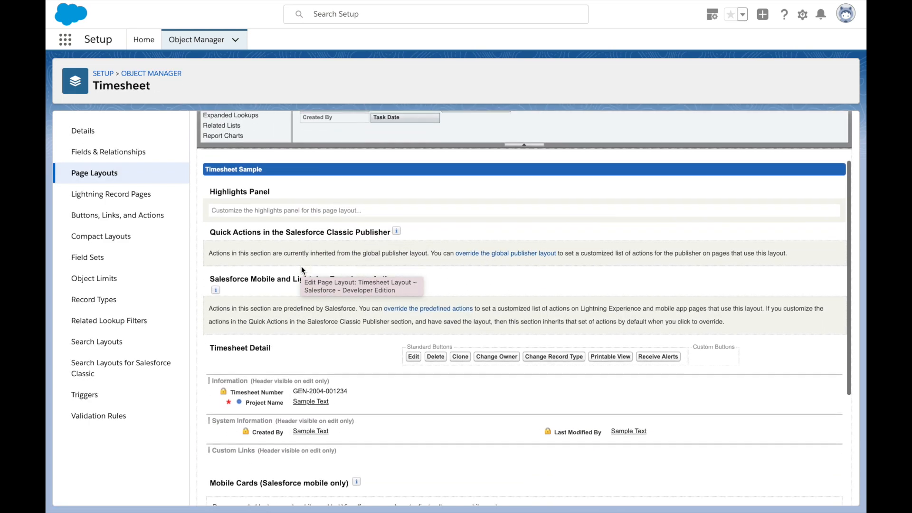
scroll(301, 269, "down", 1)
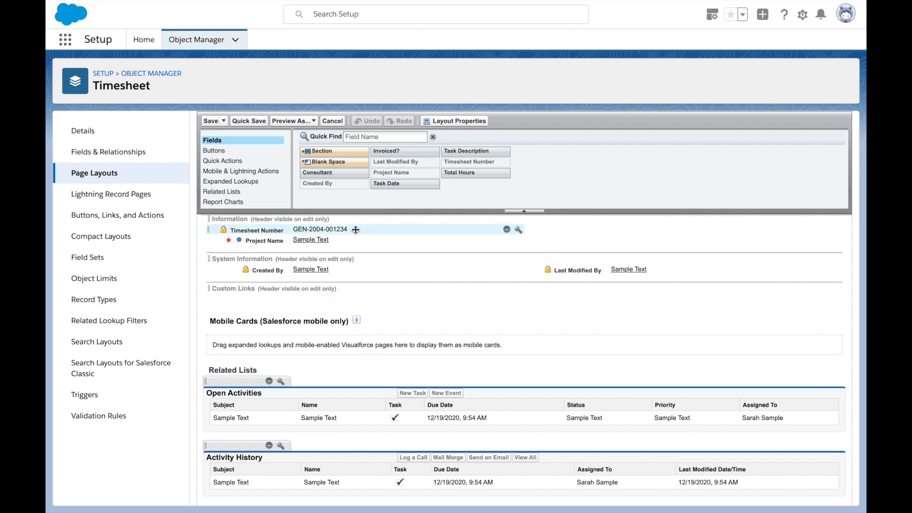
left_click(507, 230)
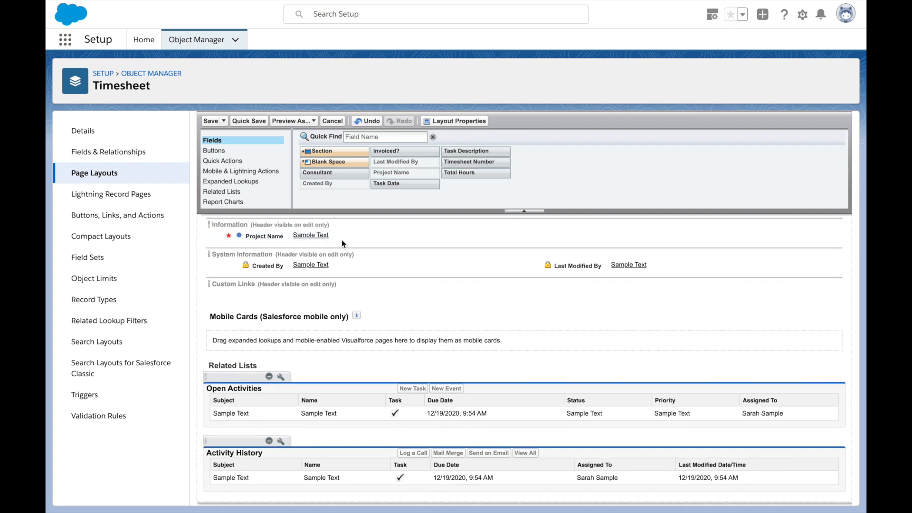
left_click_drag(335, 176, 309, 284)
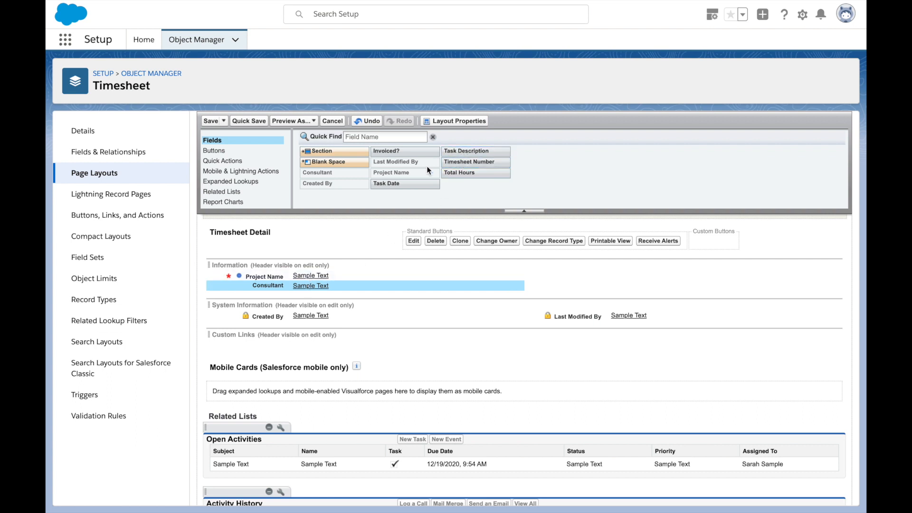
left_click_drag(405, 183, 309, 299)
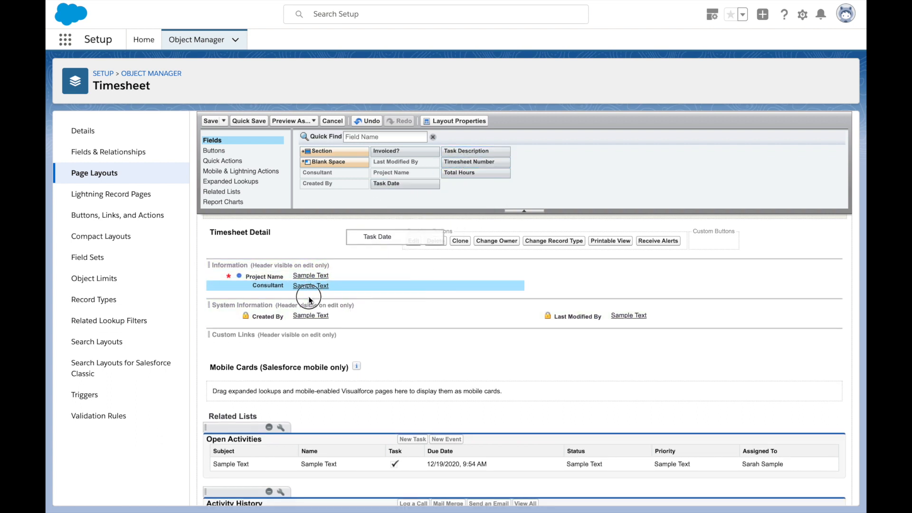
left_click_drag(402, 185, 309, 297)
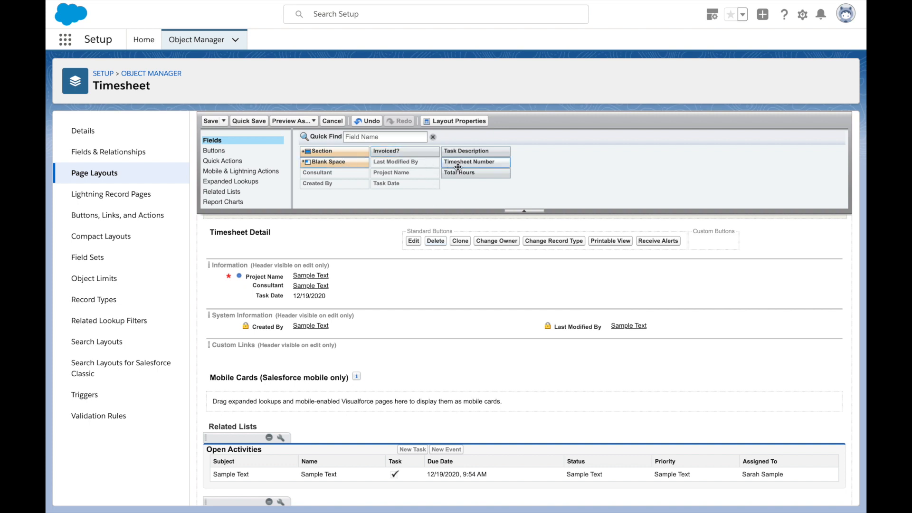
Add Task Description, Total Hours and Invoiced? below Task Date in the Information section, and save the Timesheet layout
left_click_drag(457, 151, 305, 304)
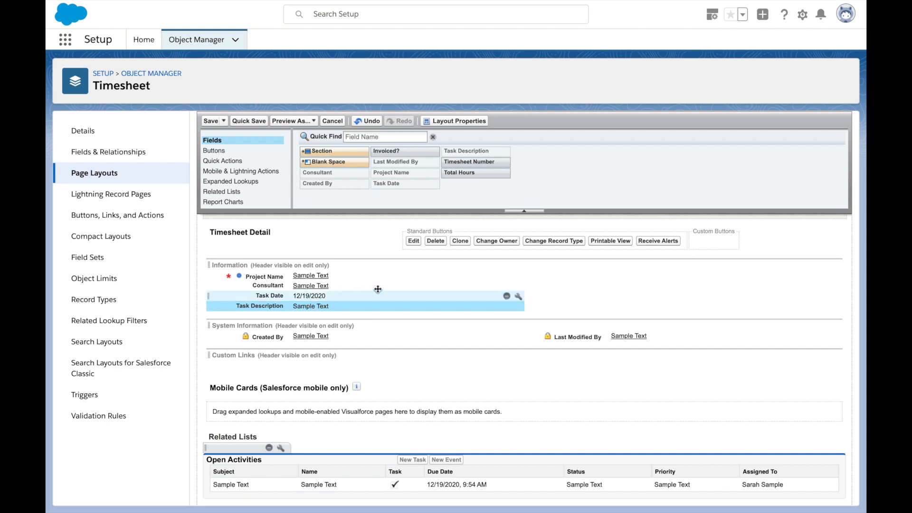
left_click_drag(500, 174, 394, 311)
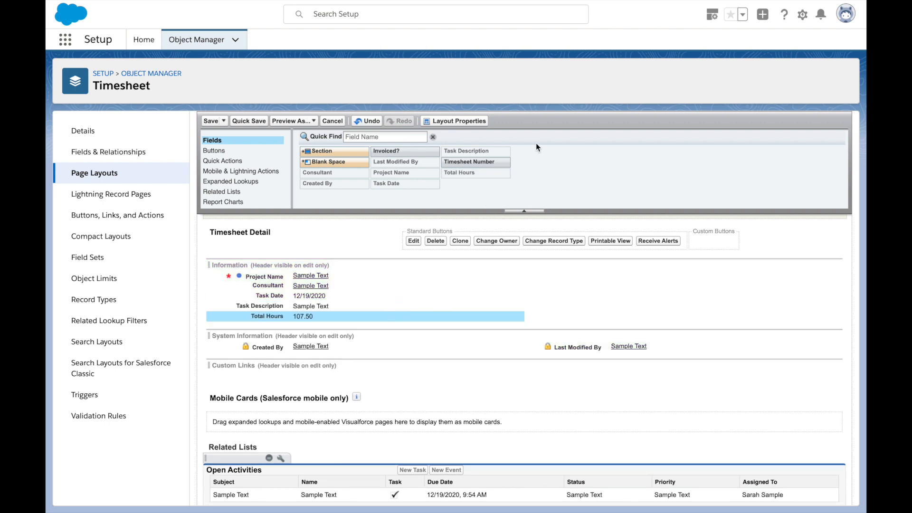
left_click_drag(409, 151, 347, 326)
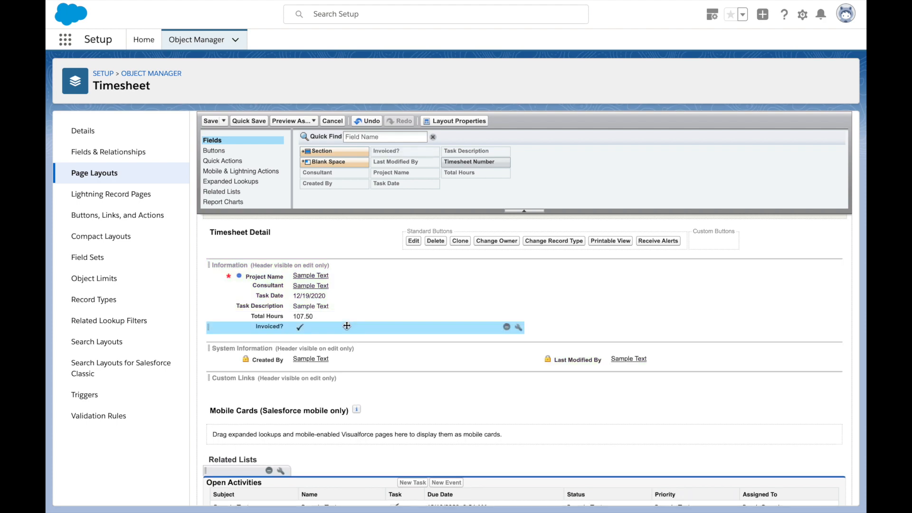
scroll(404, 304, "down", 2)
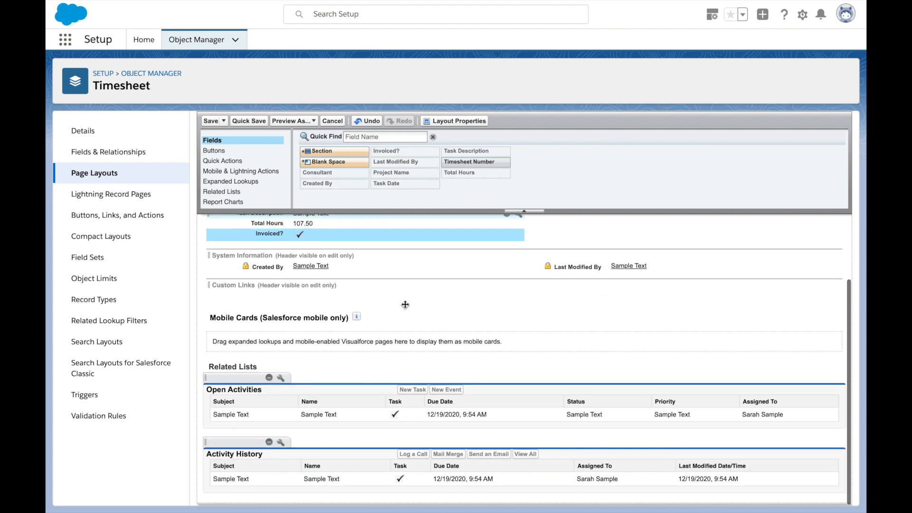
scroll(405, 304, "up", 6)
left_click(249, 136)
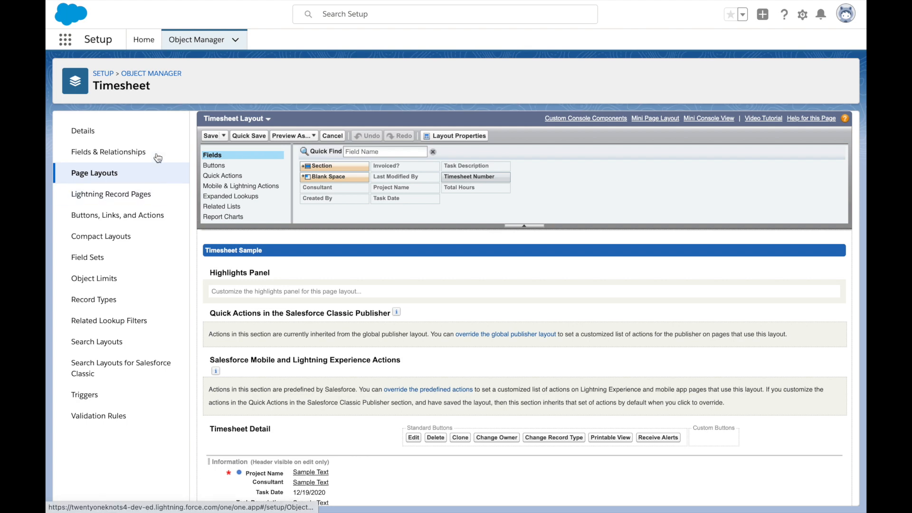
Find Report Types in Setup and start a new custom report type
left_click(148, 40)
left_click(140, 74)
type("report")
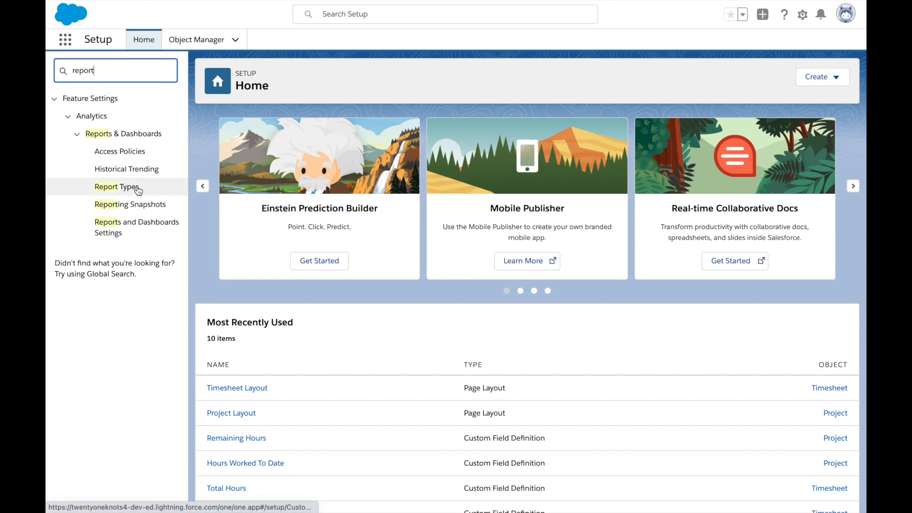
left_click(135, 189)
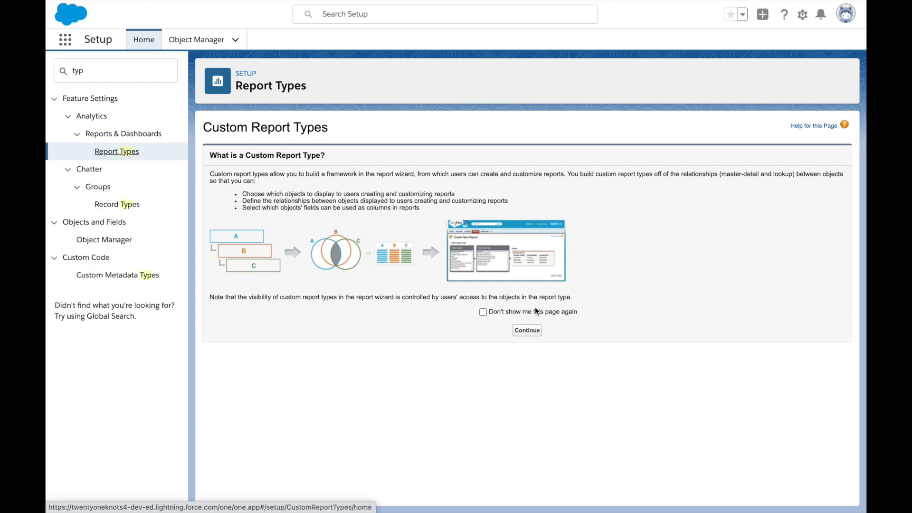
left_click(527, 330)
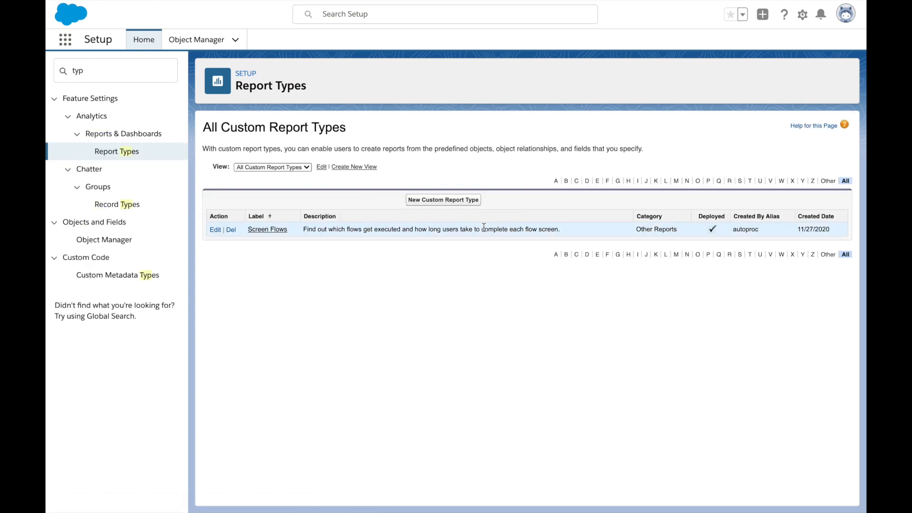
left_click(454, 201)
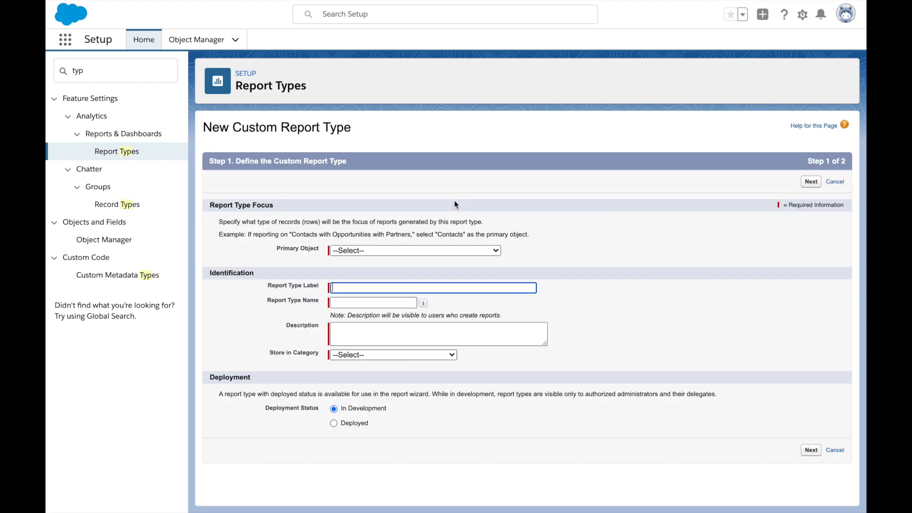
Set the report type's primary object to Accounts and its label to Projects & Timesheets
left_click(422, 249)
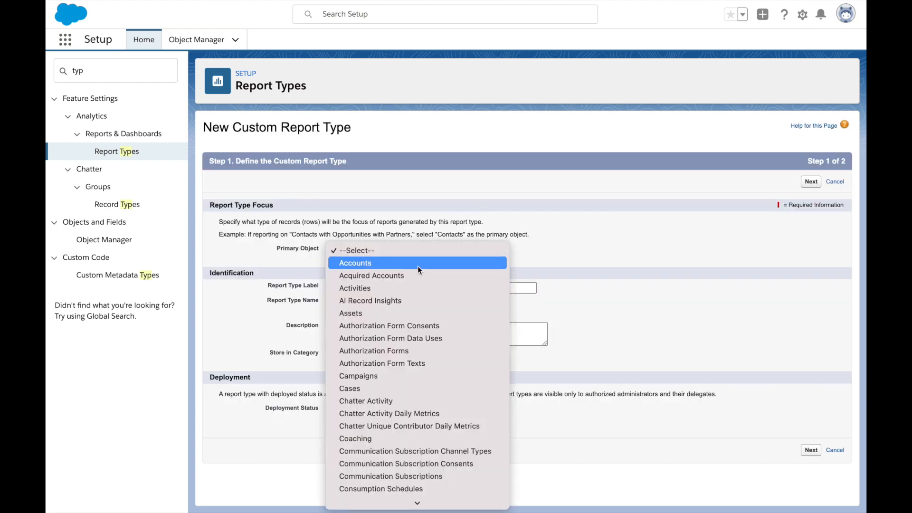
left_click(417, 264)
key("Tab")
type("Pro")
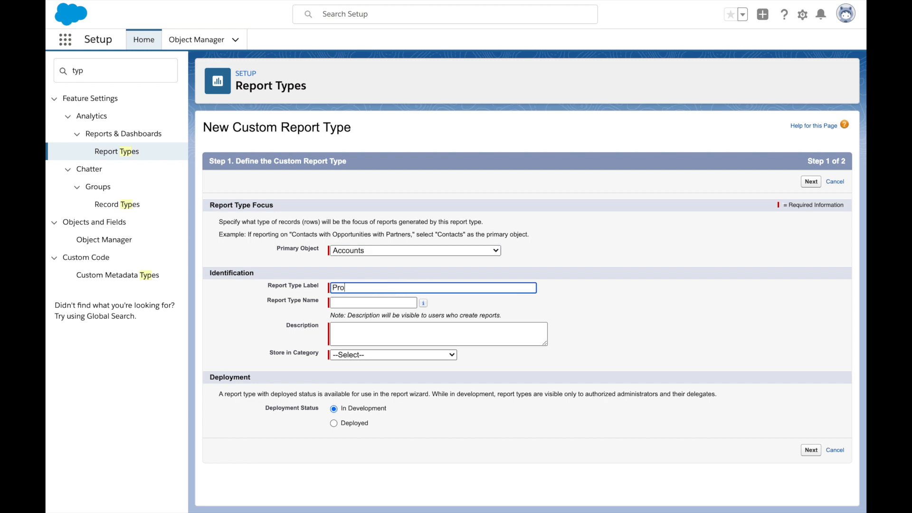
type("jects & Timesheets")
key("Tab")
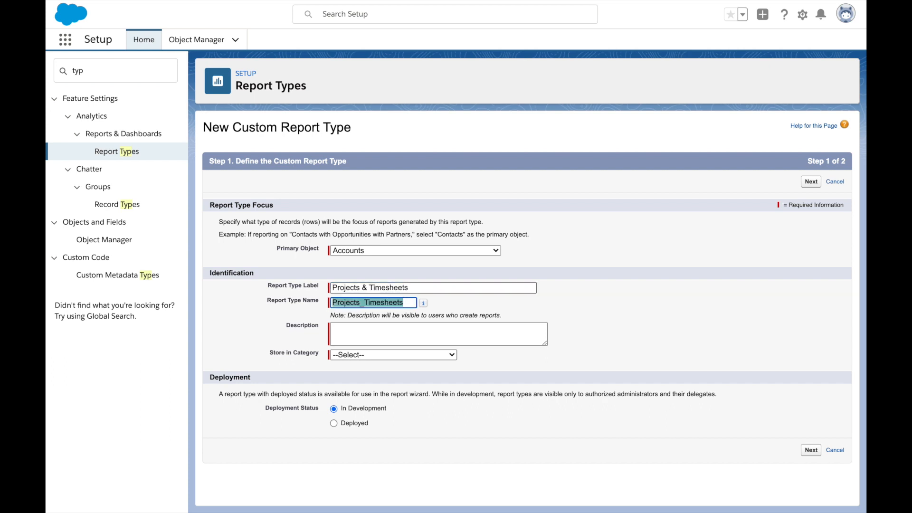
Enter the report type description "Custom report type to access the project and timesheet fields"
left_click(393, 326)
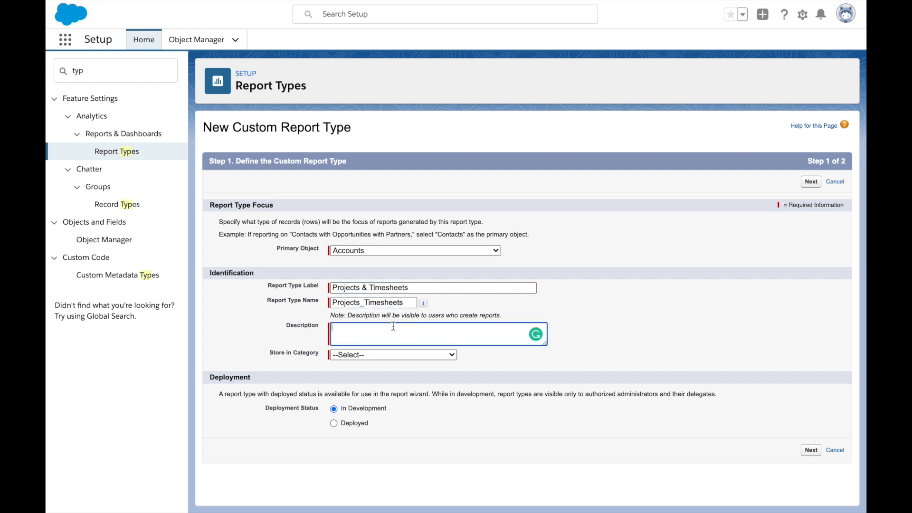
type("Custom report type to access the project and timesh")
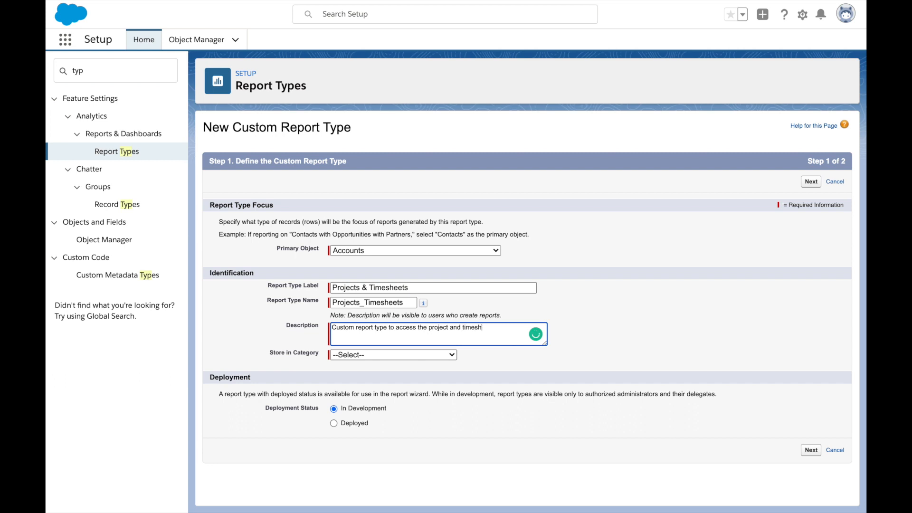
type("eet fields")
Store the report type in the Accounts & Contacts category, set its status to Deployed, and continue to the record set definition
left_click(341, 354)
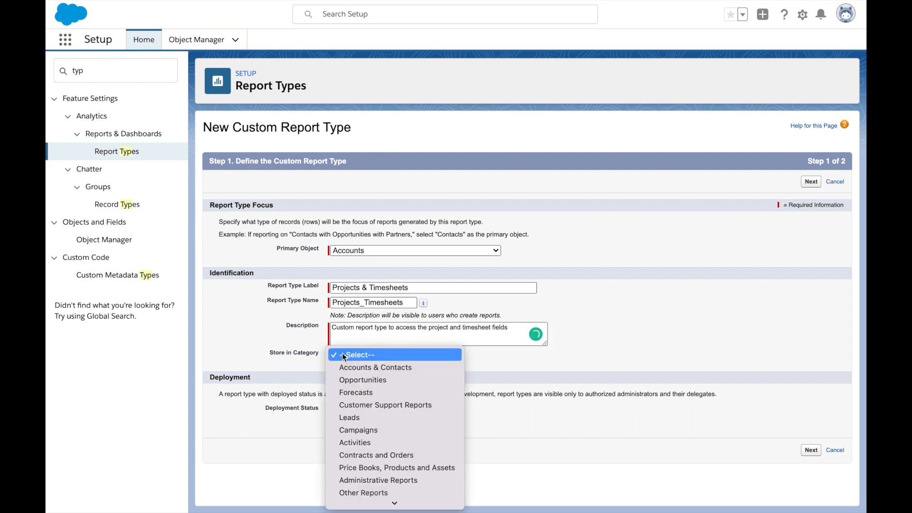
left_click(356, 367)
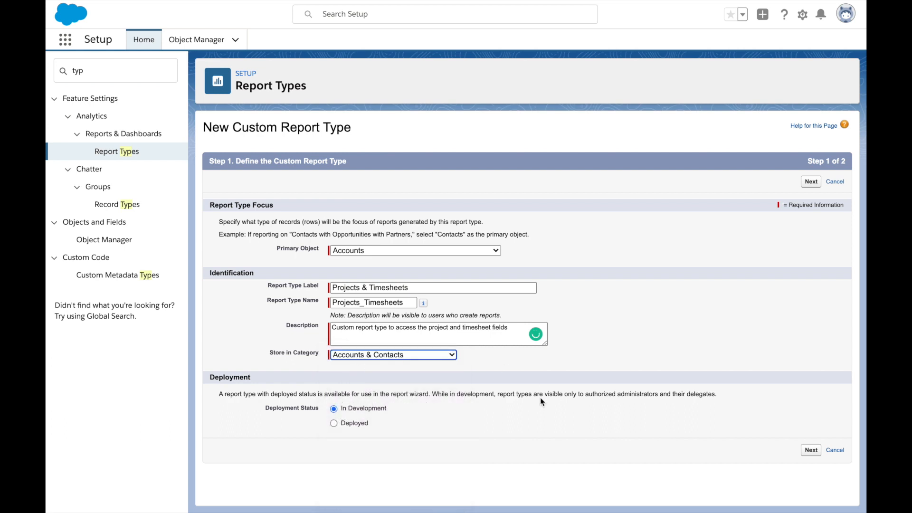
left_click(354, 424)
left_click(811, 451)
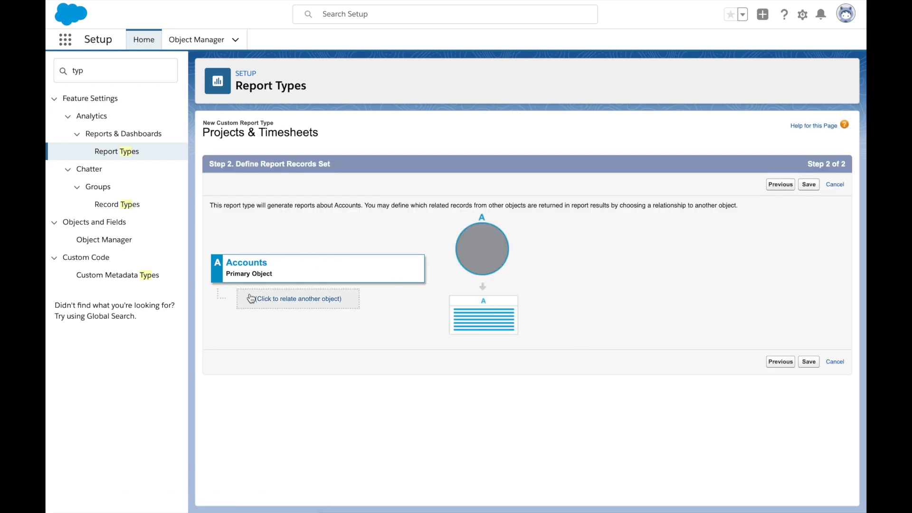
Relate Projects to the Accounts primary object as the second object of the report type
left_click(275, 300)
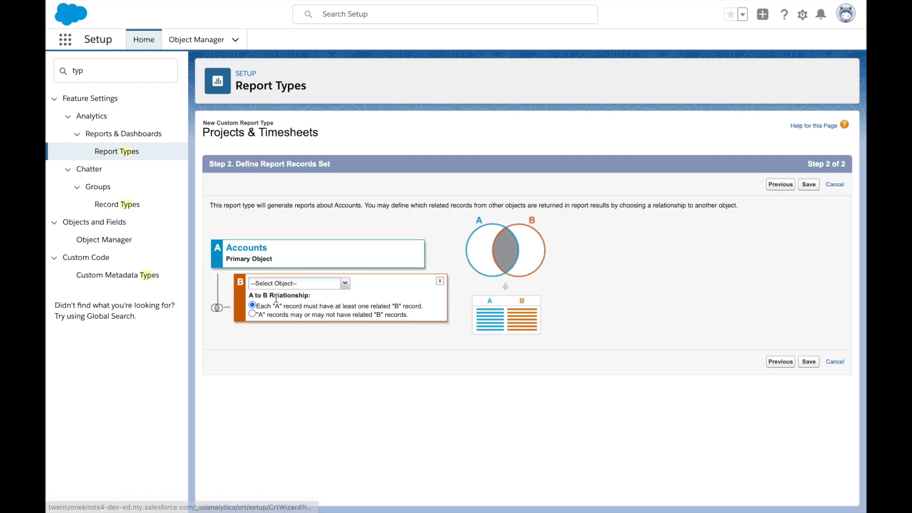
left_click(345, 283)
scroll(319, 394, "down", 2)
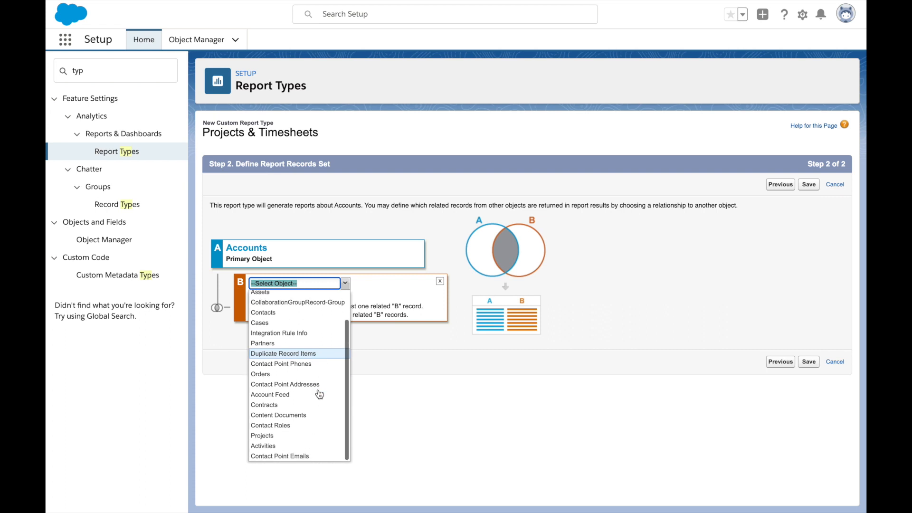
left_click(298, 436)
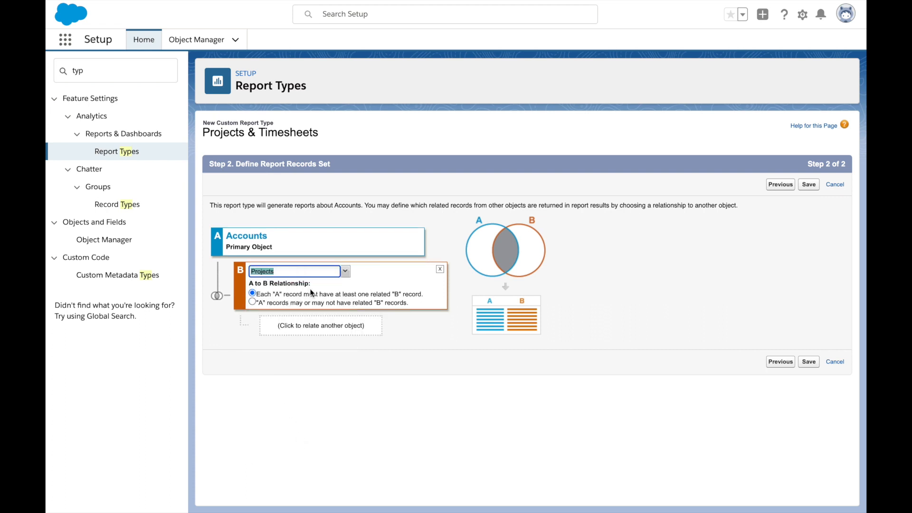
Relate Timesheets to Projects as the third object of the report type
left_click(296, 325)
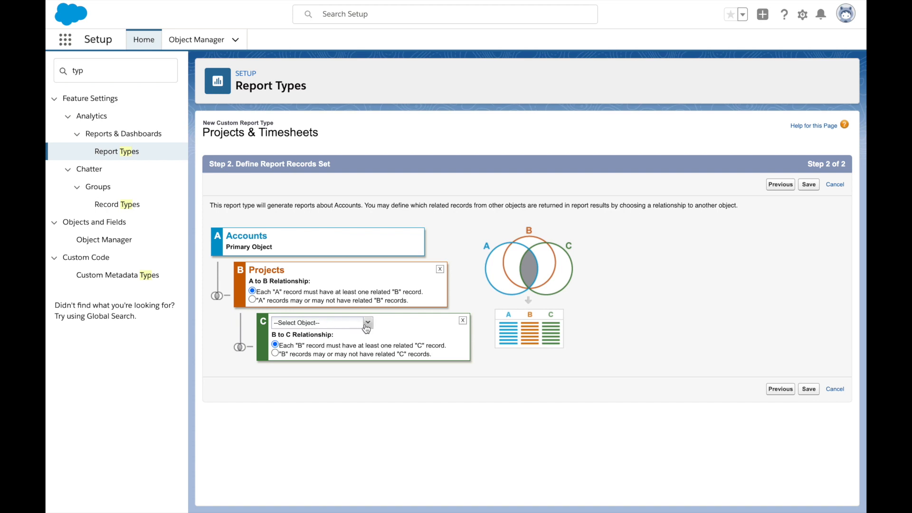
left_click(369, 325)
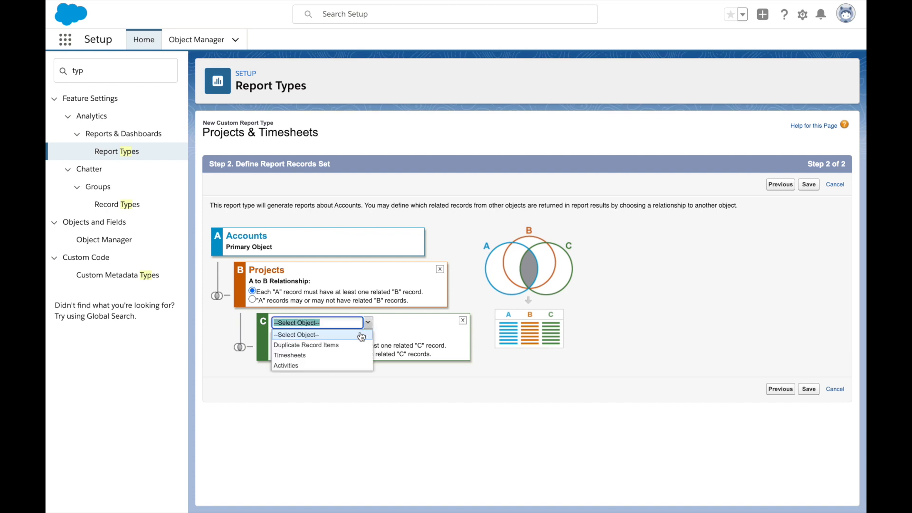
left_click(343, 357)
left_click(327, 353)
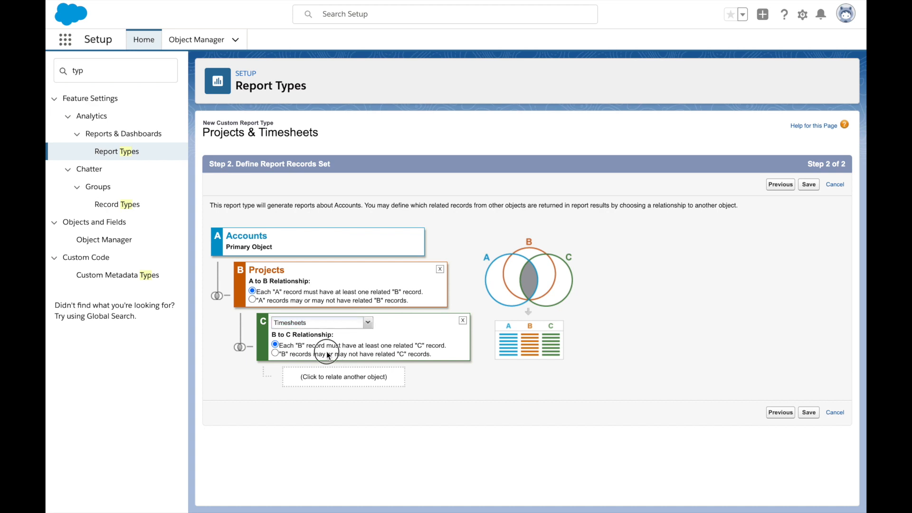
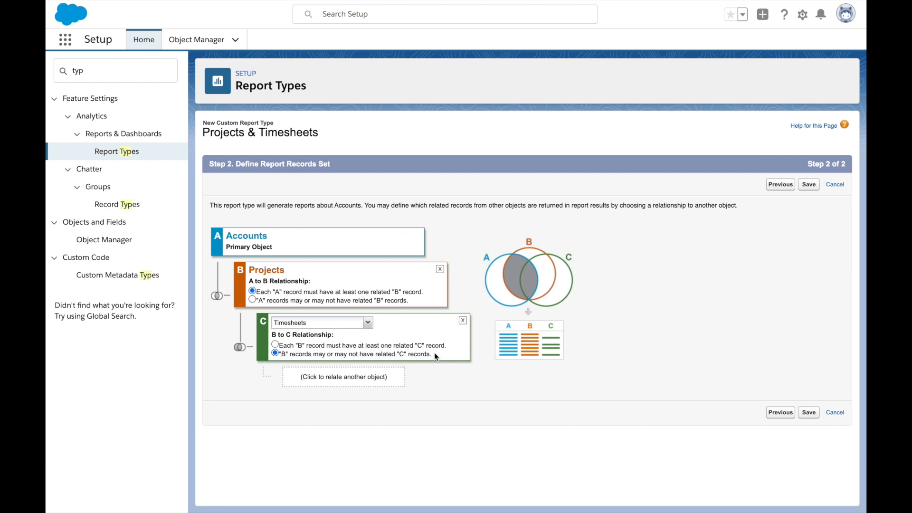
Save the Projects & Timesheets custom report type and switch to the Sales app
left_click(808, 412)
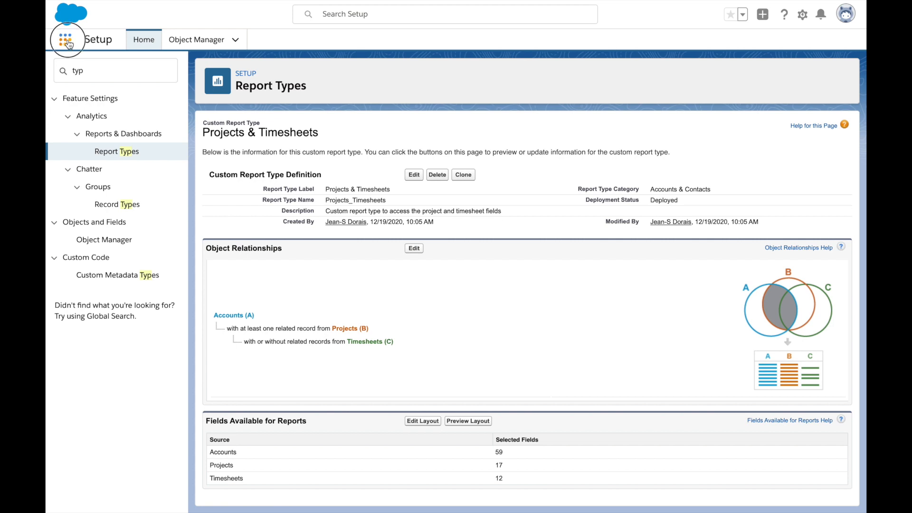
left_click(67, 42)
left_click(95, 132)
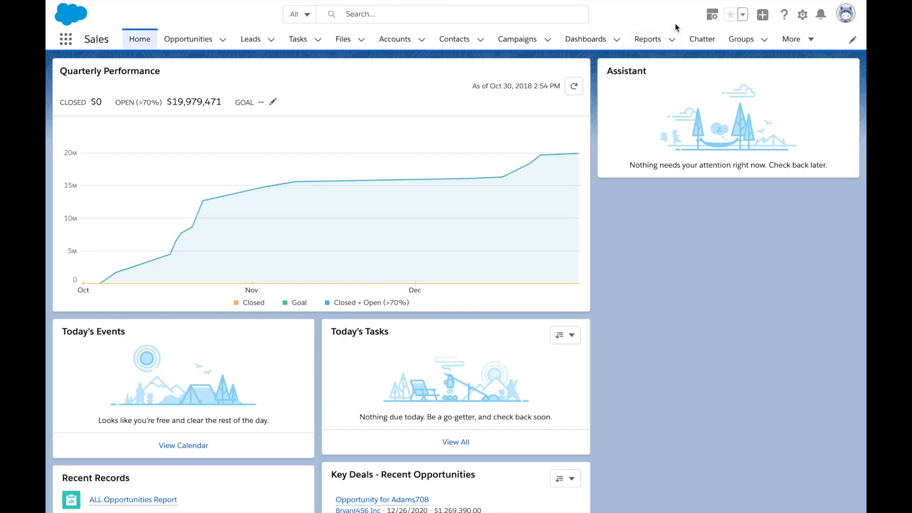
Start a new report based on the Projects & Timesheets report type from the Accounts & Contacts category
left_click(652, 42)
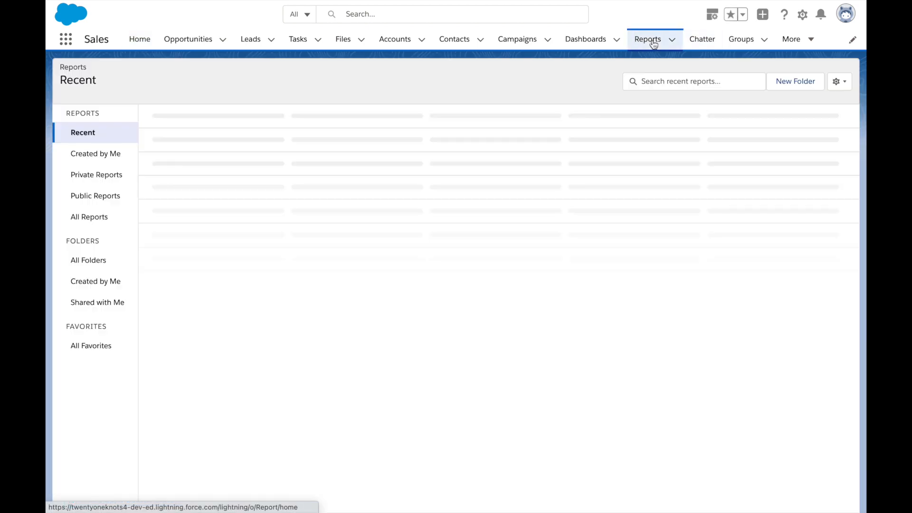
left_click(614, 81)
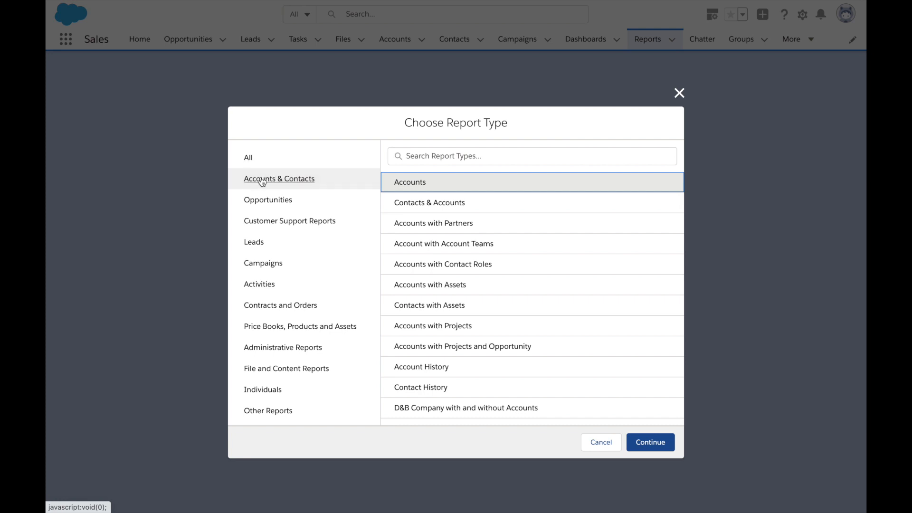
scroll(521, 332, "down", 1)
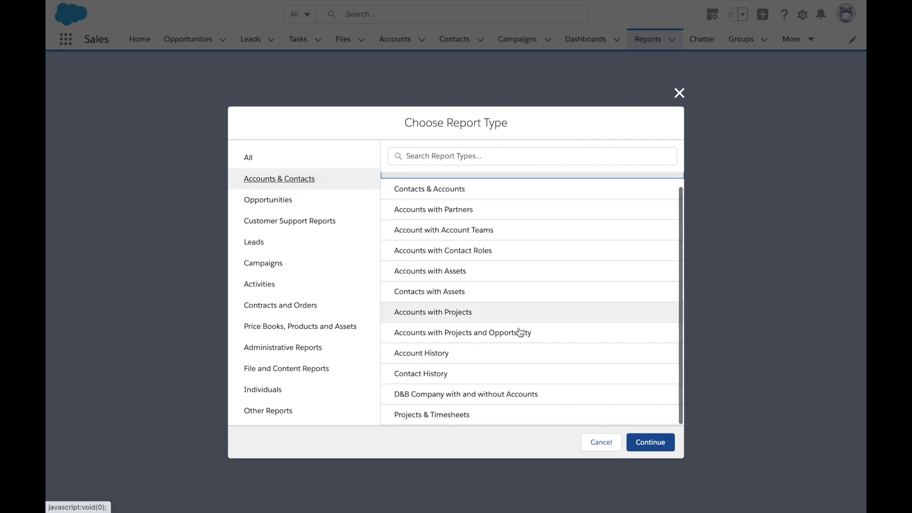
left_click(450, 418)
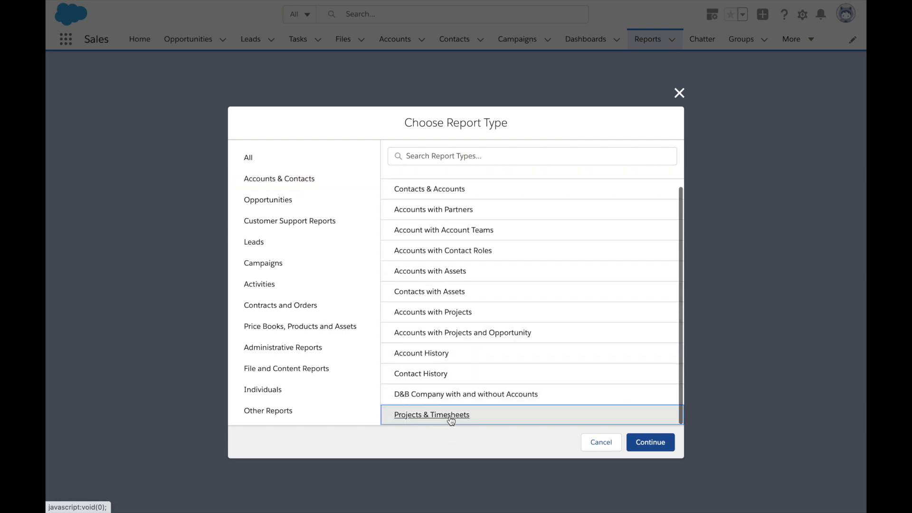
left_click(654, 442)
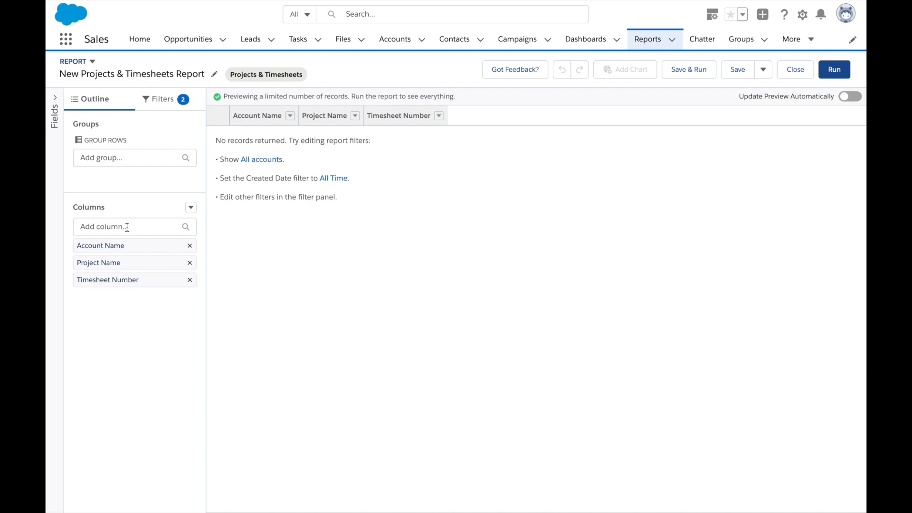
Replace the Account Name and Timesheet Number columns with Consultant: Full Name, Task Description and the Timesheets Total Hours field
left_click(190, 245)
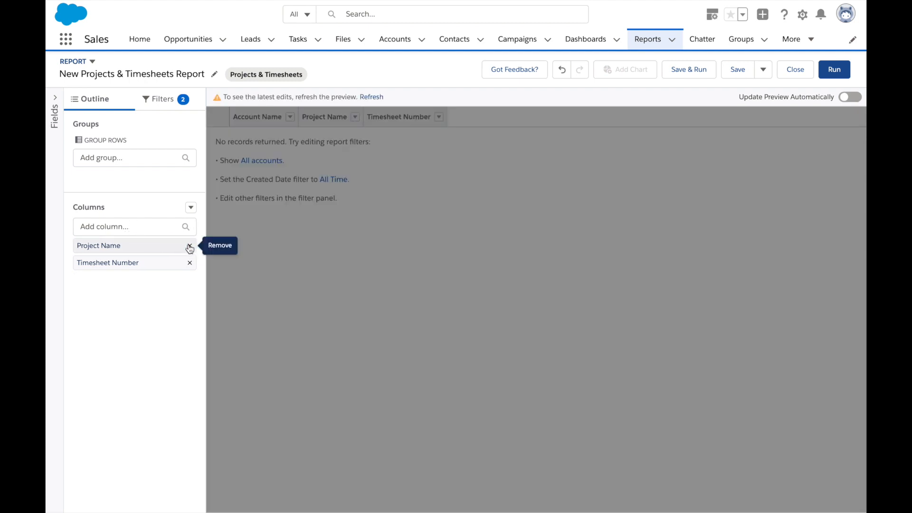
left_click(189, 263)
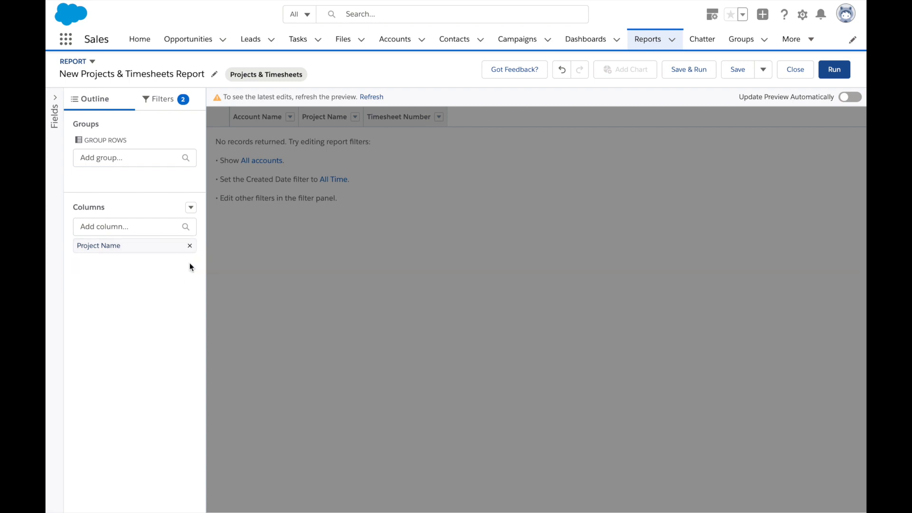
left_click(127, 227)
type("consul")
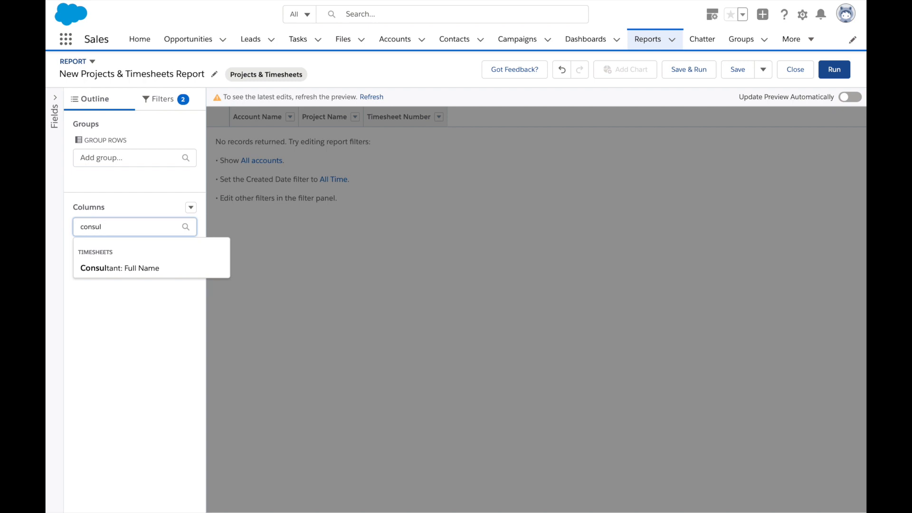
left_click(118, 268)
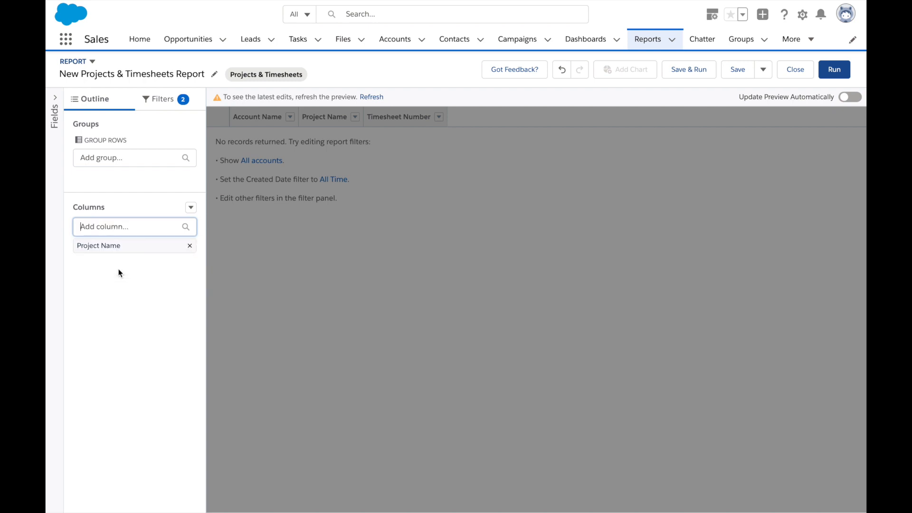
type("task")
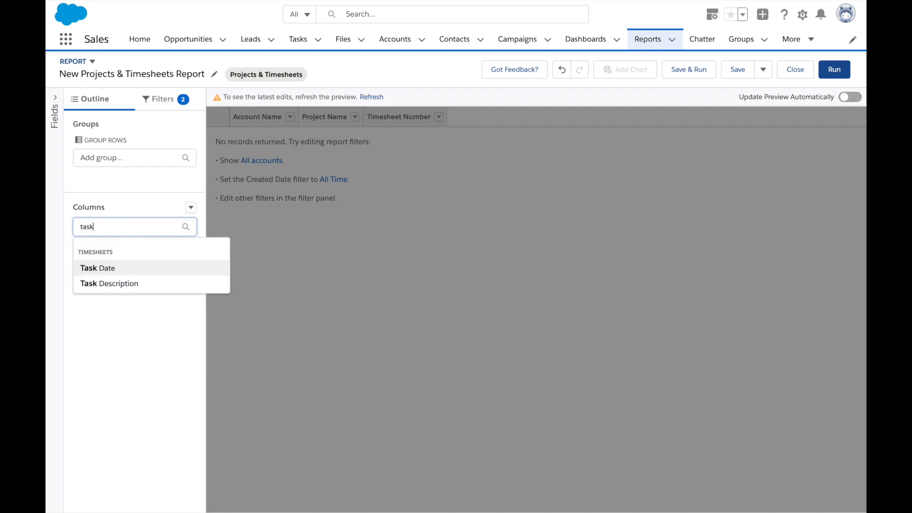
left_click(108, 283)
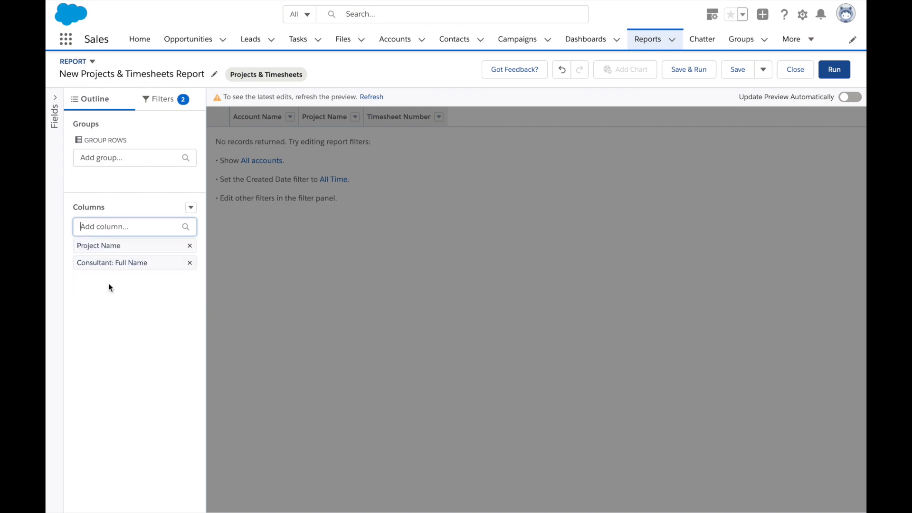
type("total")
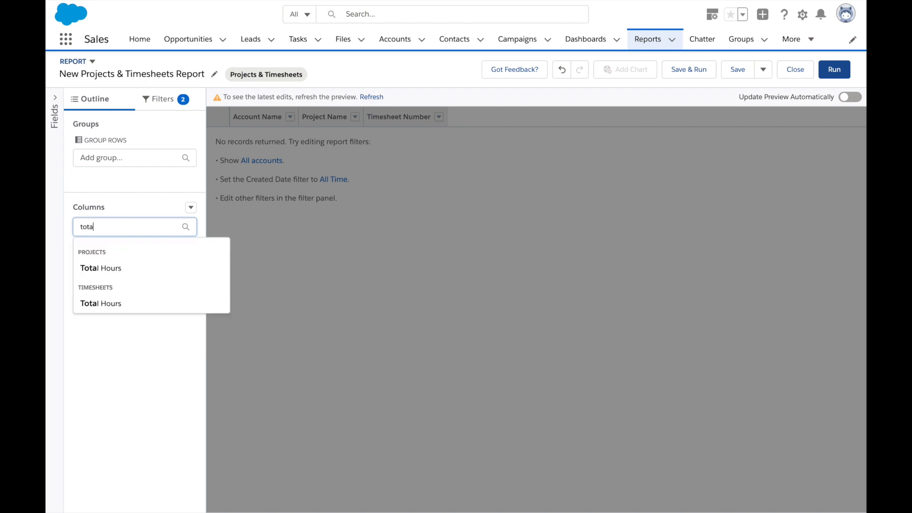
left_click(109, 305)
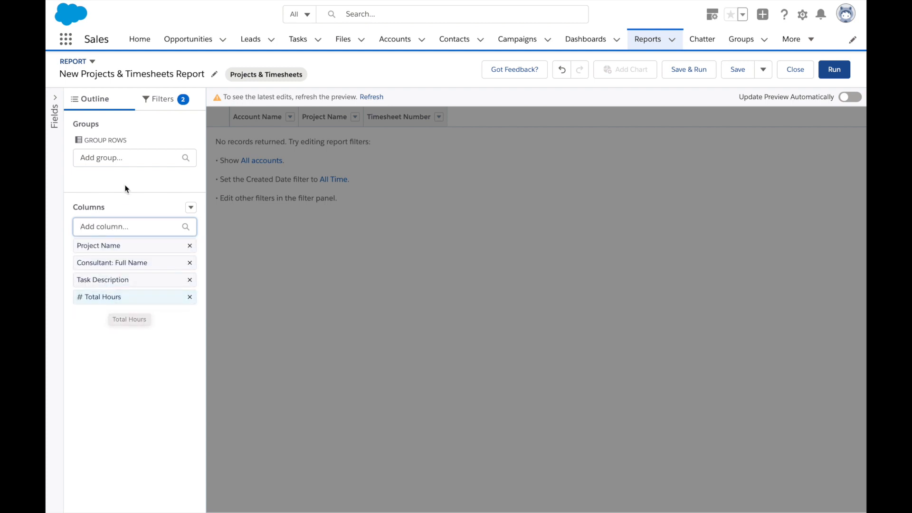
Group the report rows by Account Name and the report columns by Task Date
left_click(121, 156)
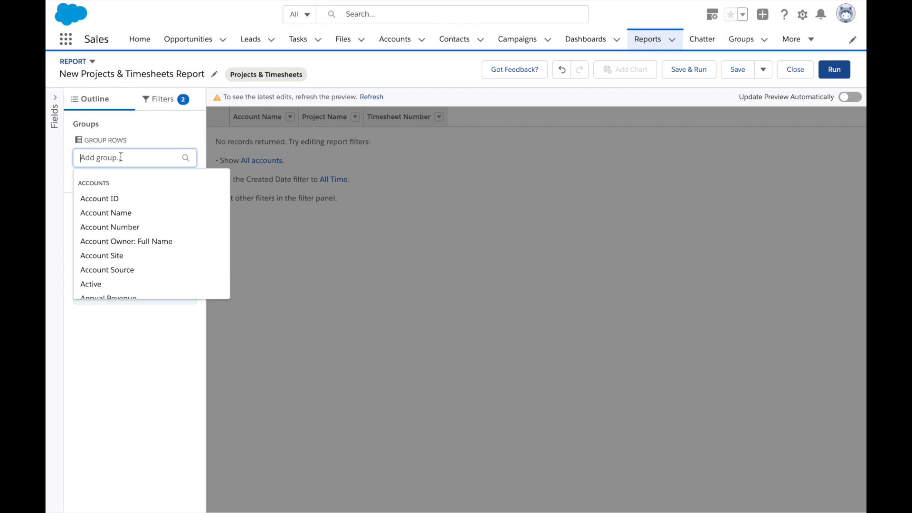
type("acc")
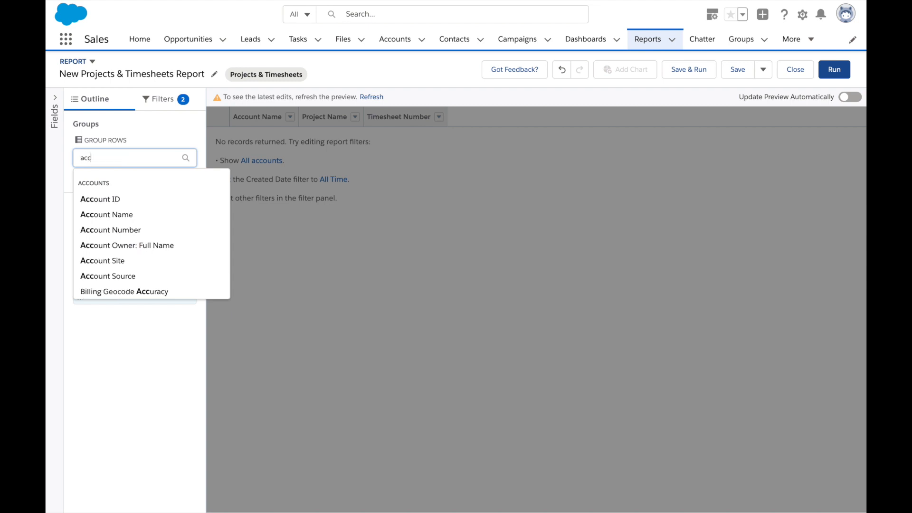
left_click(118, 214)
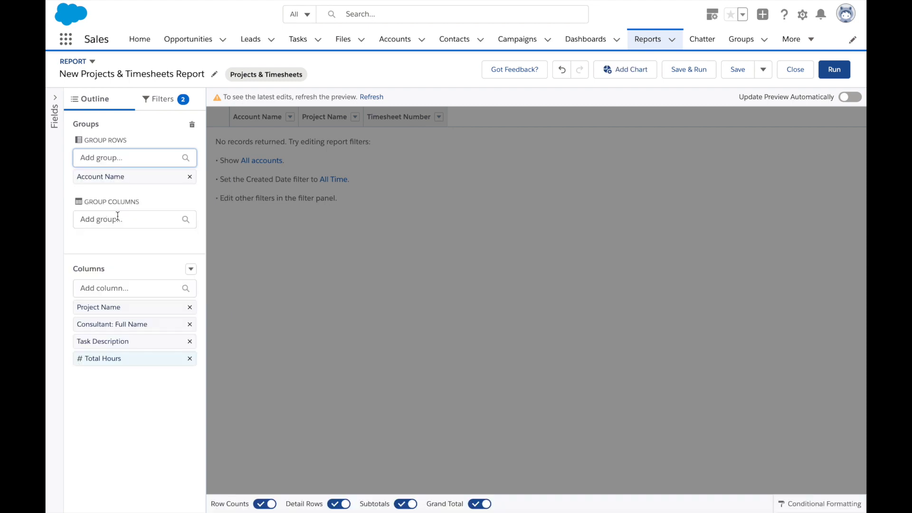
left_click(128, 220)
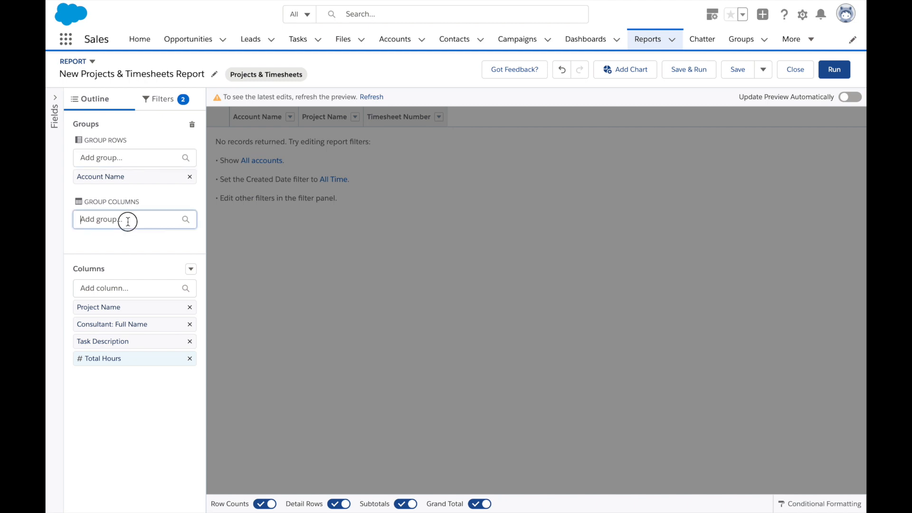
type("task")
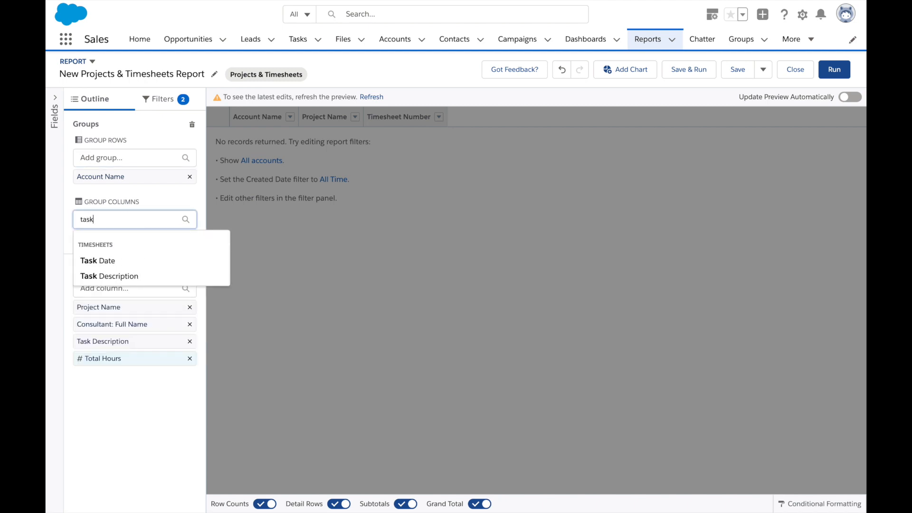
left_click(122, 260)
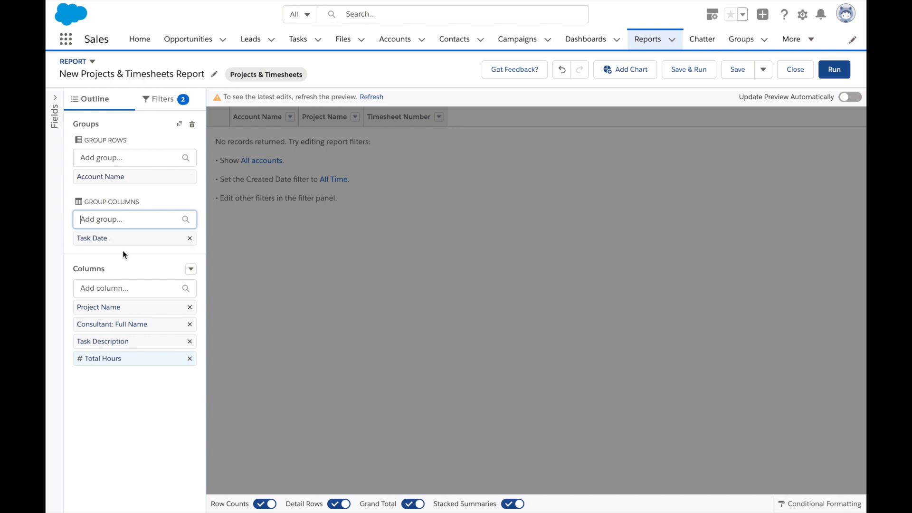
Set the report's Show Me filter to All accounts
left_click(165, 100)
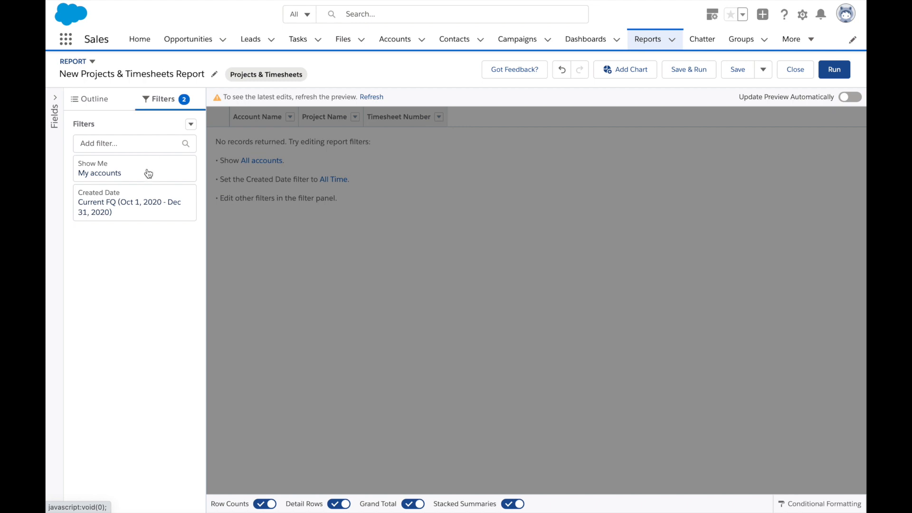
left_click(147, 171)
left_click(245, 178)
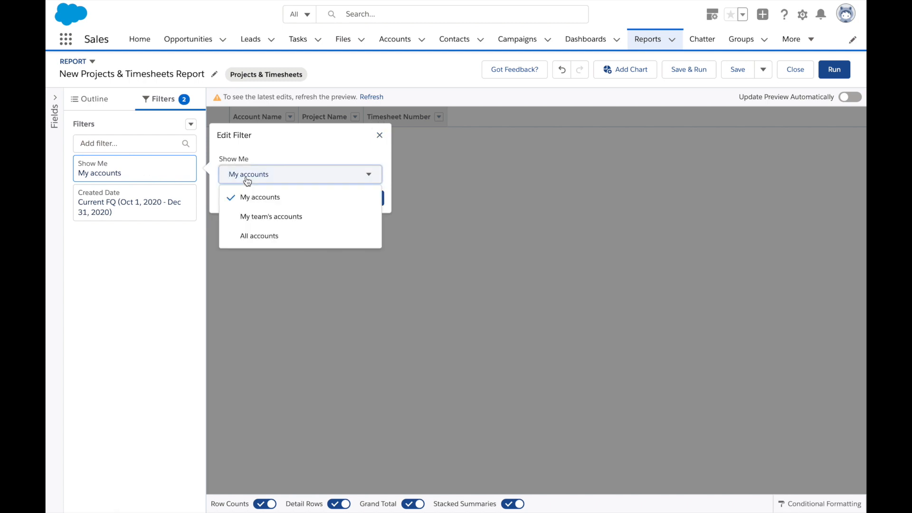
left_click(259, 235)
left_click(354, 198)
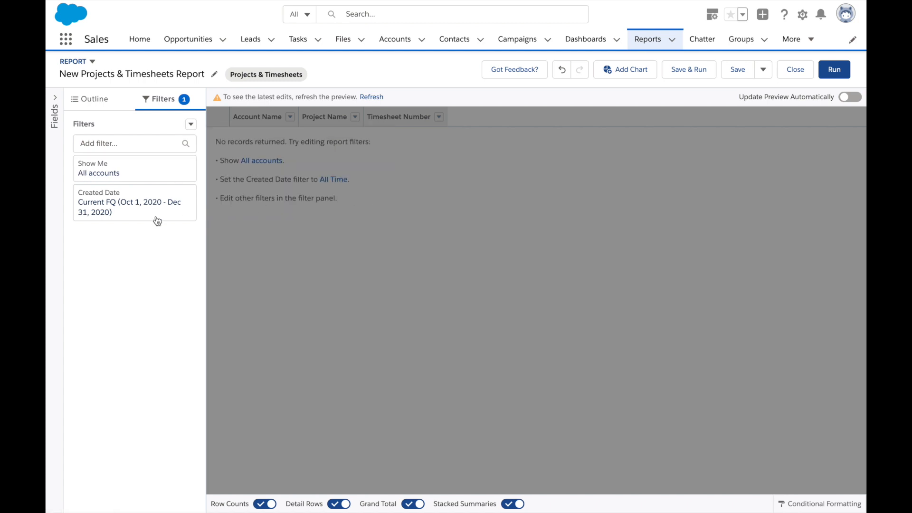
Set the Created Date filter's range to All Time
left_click(139, 204)
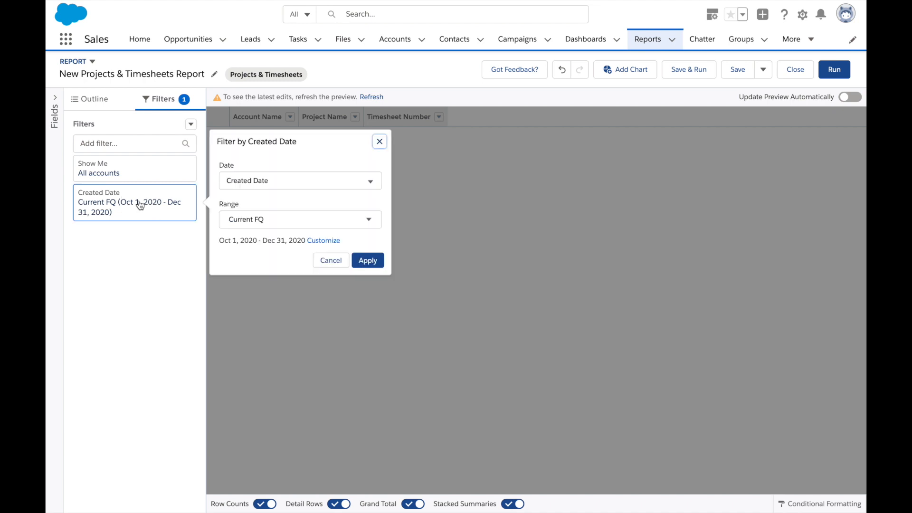
left_click(293, 220)
left_click(294, 238)
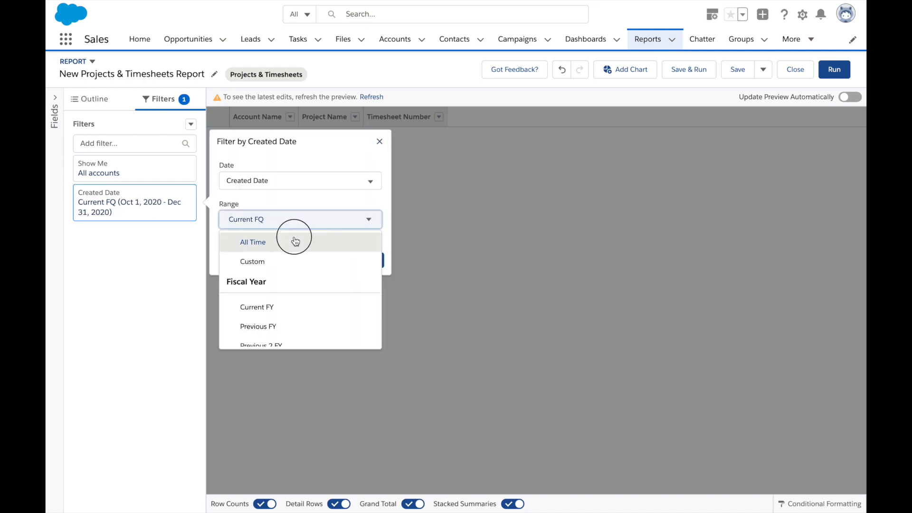
left_click(369, 260)
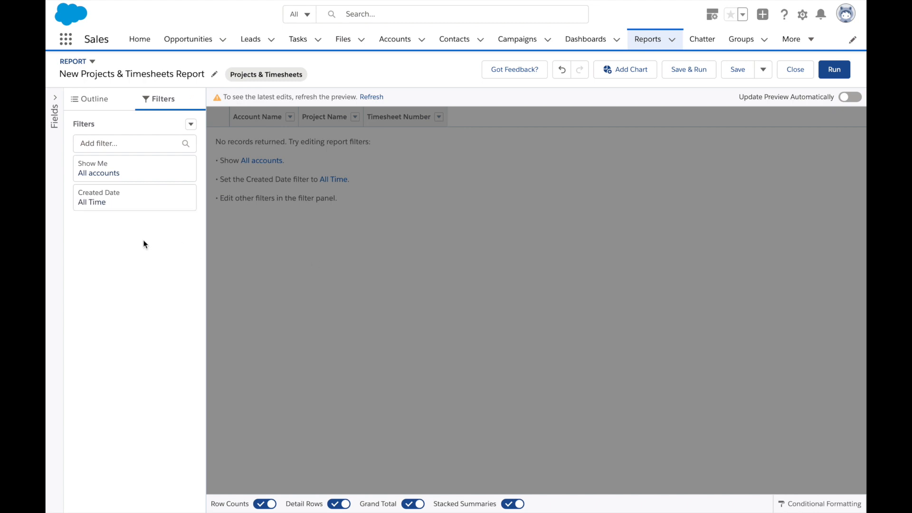
Add a Project ID filter with the equals operator and a pair of empty double quotes ("") as its value
left_click(125, 141)
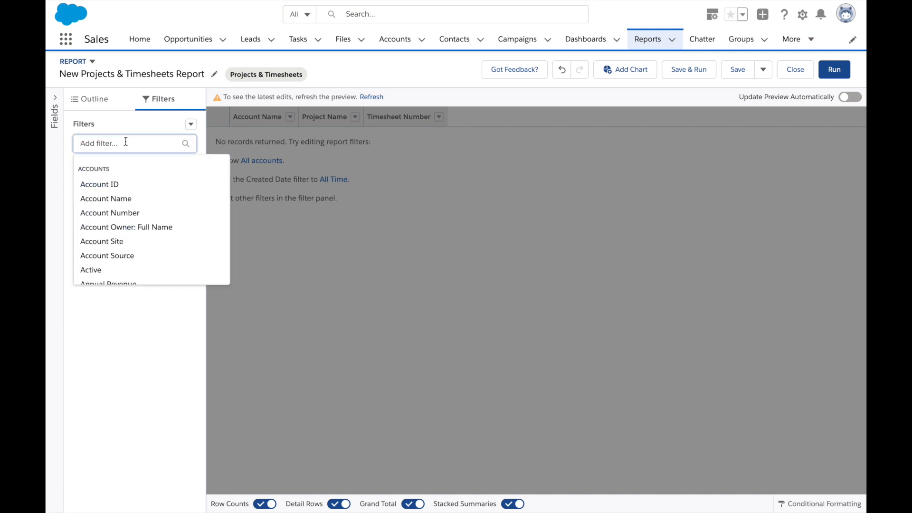
type("projec")
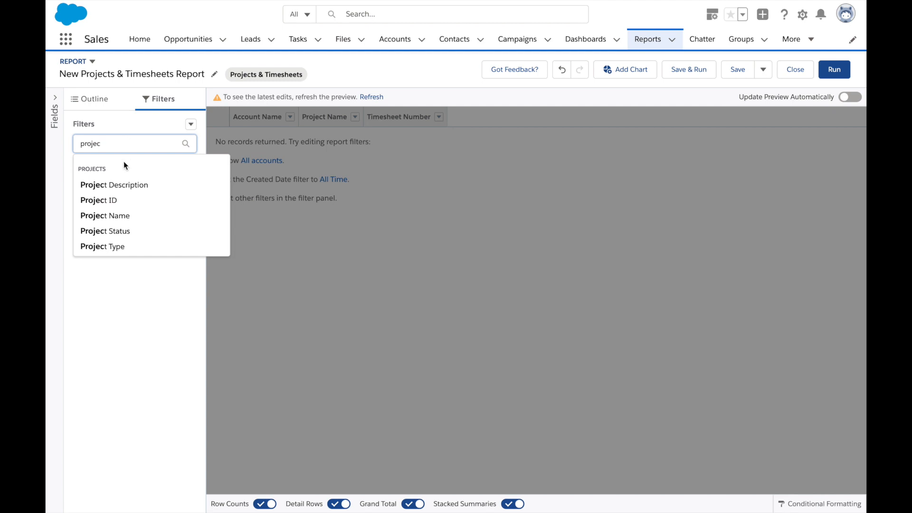
left_click(116, 200)
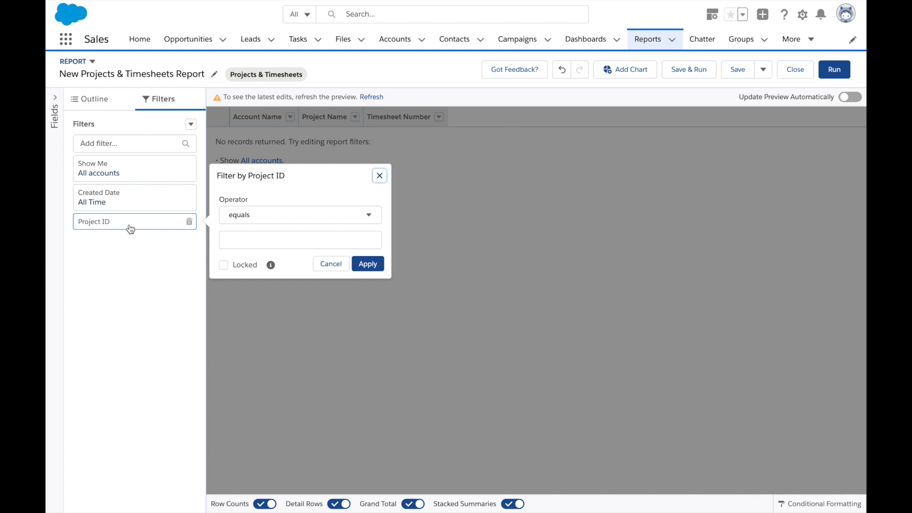
left_click(257, 236)
type("\"\"")
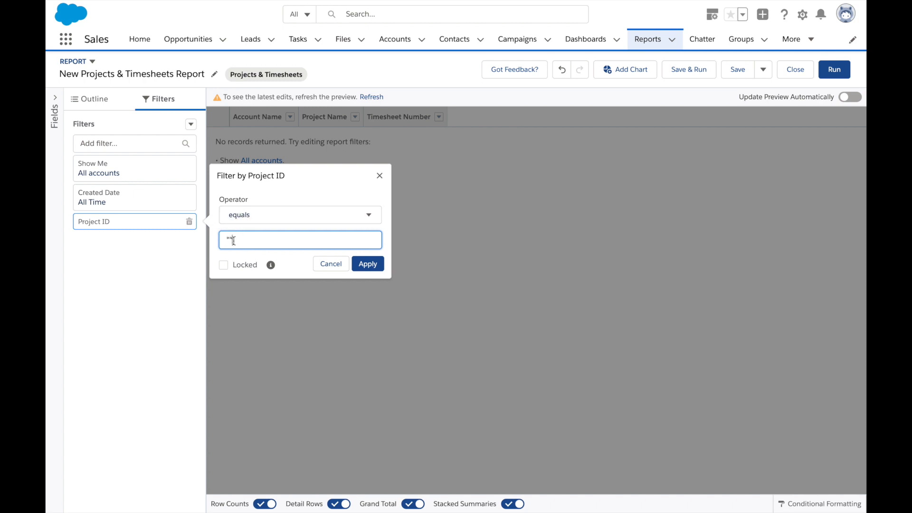
left_click(368, 264)
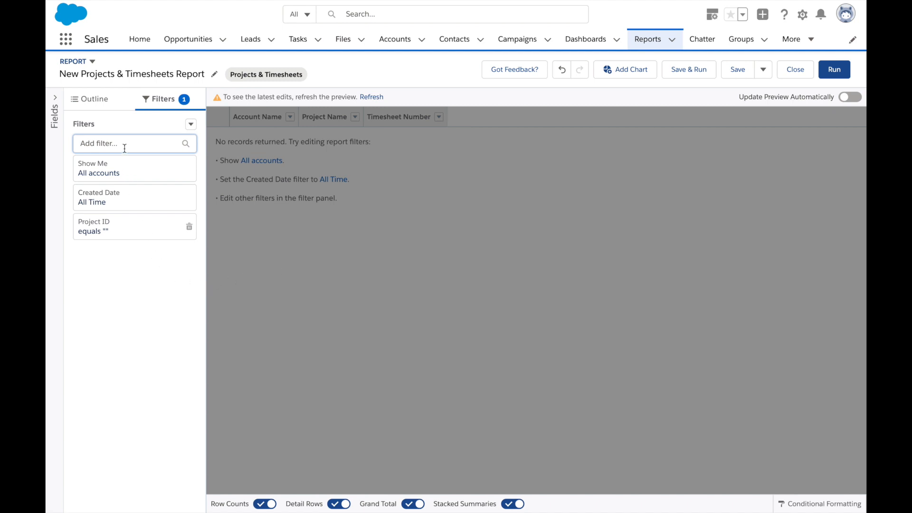
Add a Task Date filter with the equals operator and the relative date LAST MONTH
type("task")
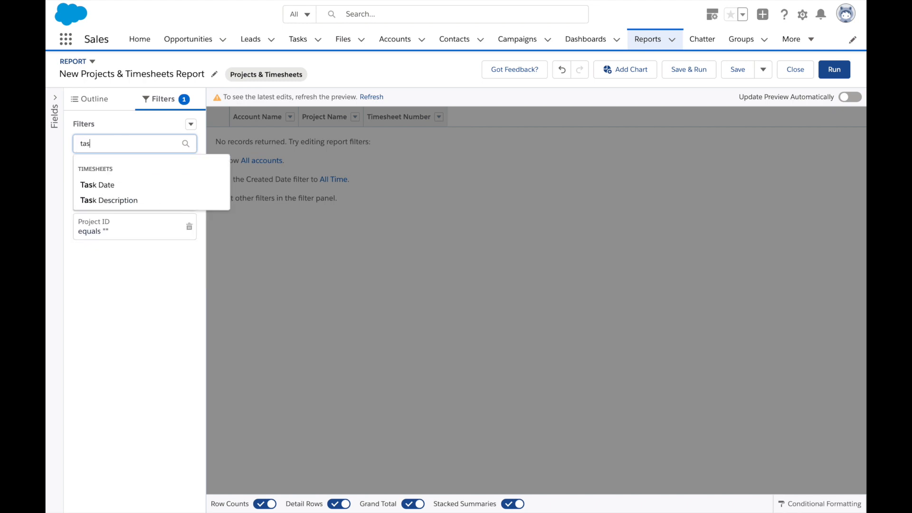
left_click(118, 186)
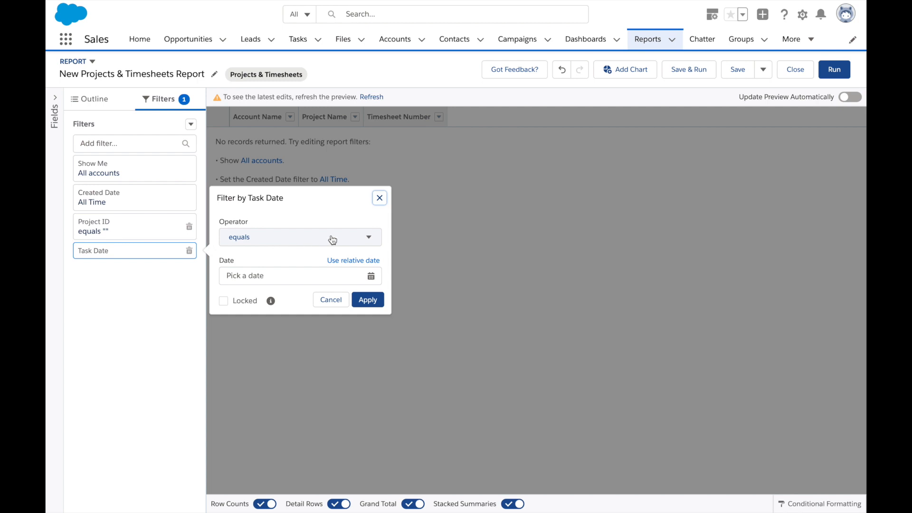
left_click(358, 264)
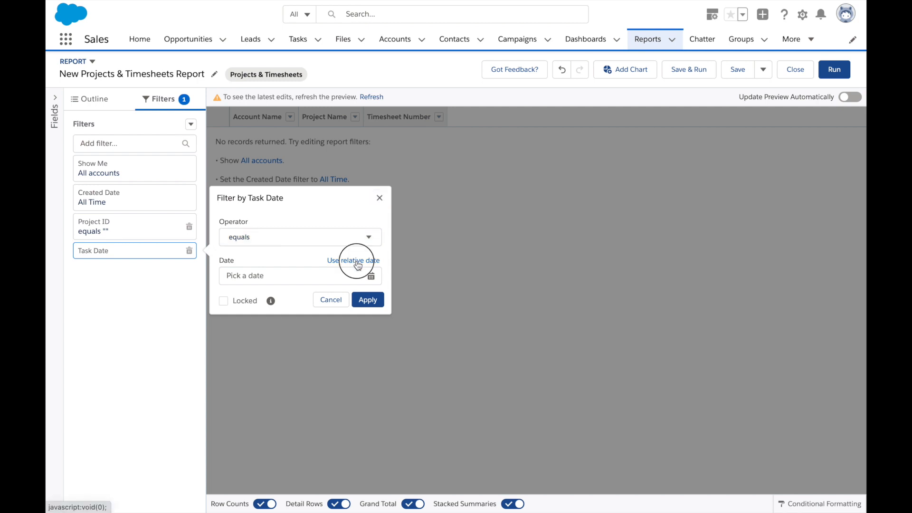
left_click(270, 277)
type("LAST")
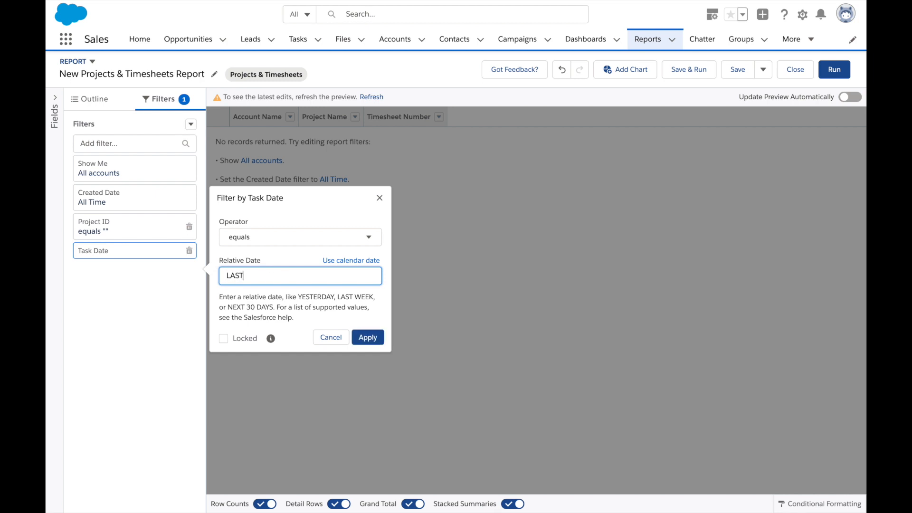
type(" MONTH")
left_click(371, 338)
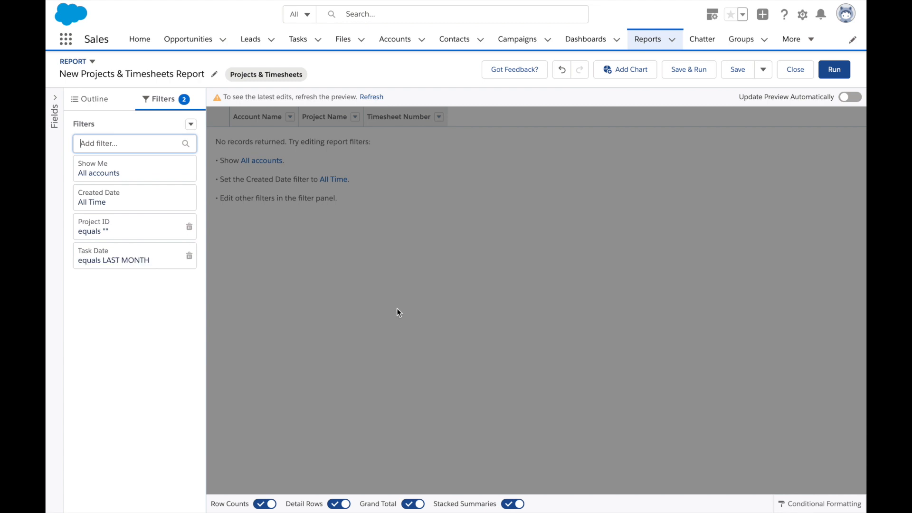
Start saving and running the report, naming it "Last Month's Timesheet" with an automatically generated unique name
left_click(693, 70)
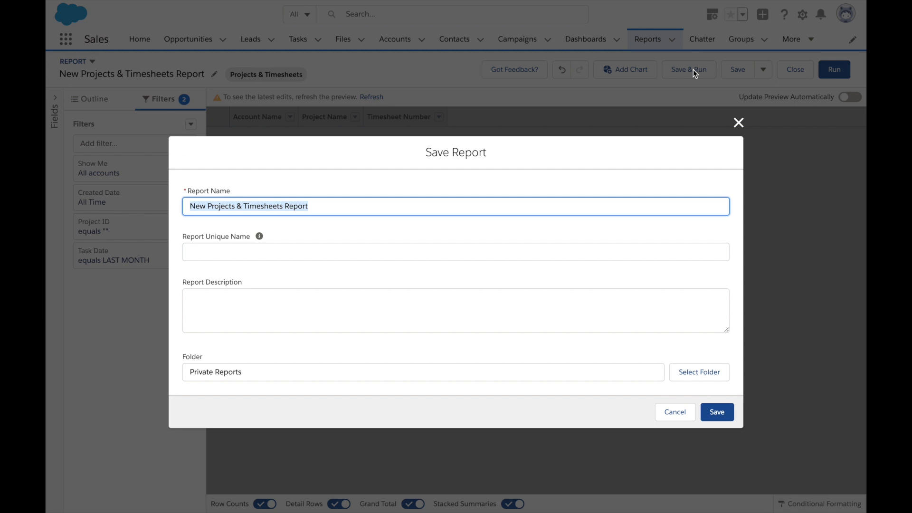
type("LAST")
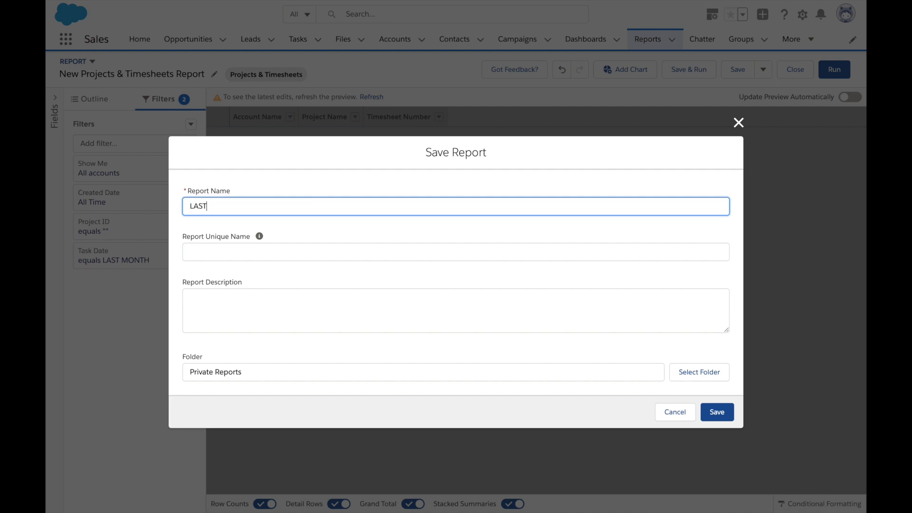
type(" MONTH'S")
key("BackSpace")
key("BackSpace")
key("BackSpace")
key("BackSpace")
key("BackSpace")
key("BackSpace")
key("BackSpace")
key("BackSpace")
key("BackSpace")
key("BackSpace")
key("BackSpace")
type("ast Month's Timesheet")
key("Tab")
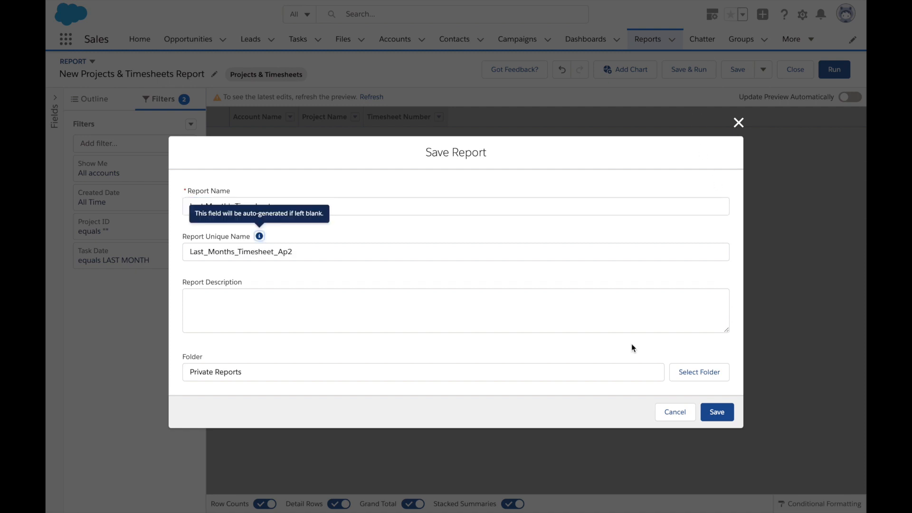
Choose the Public Reports folder for the report and save it
left_click(691, 370)
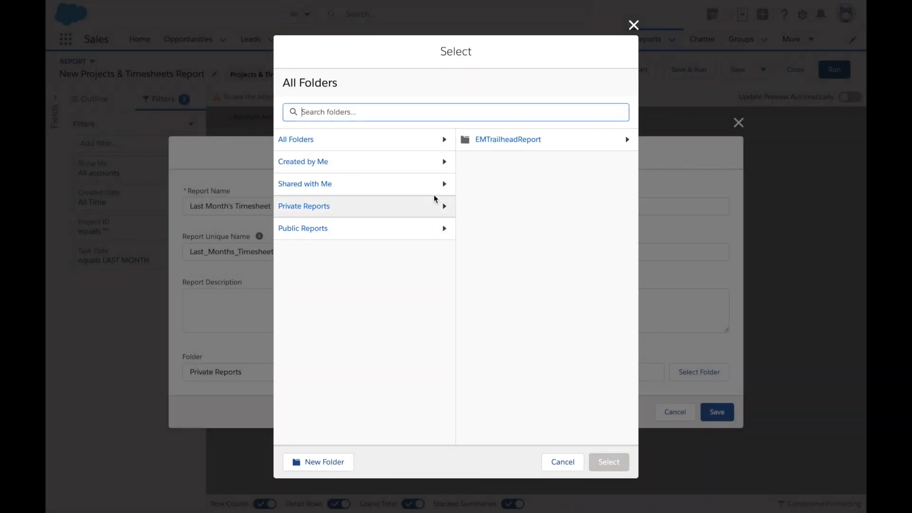
left_click(307, 140)
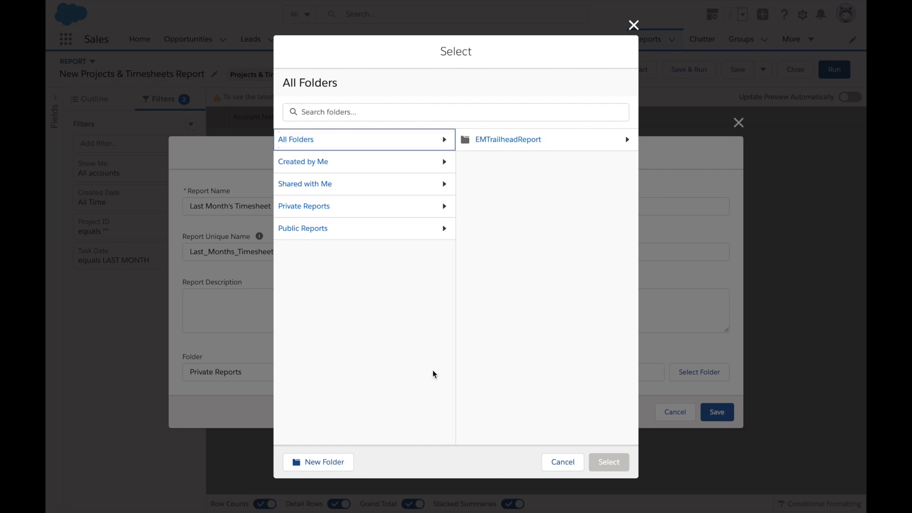
left_click(319, 229)
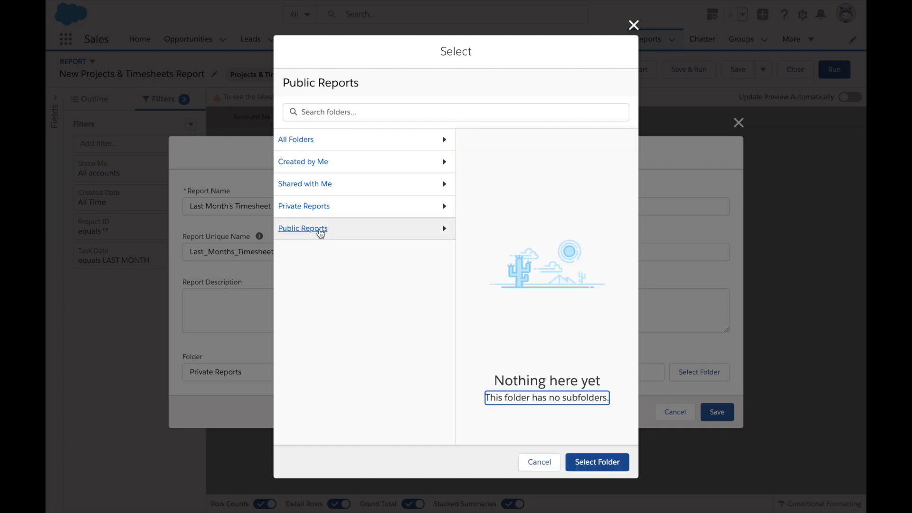
left_click(596, 461)
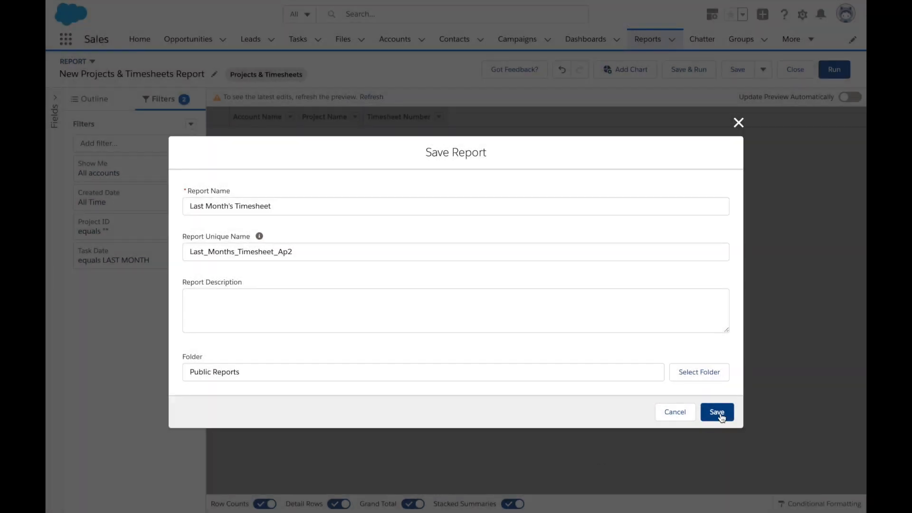
left_click(714, 413)
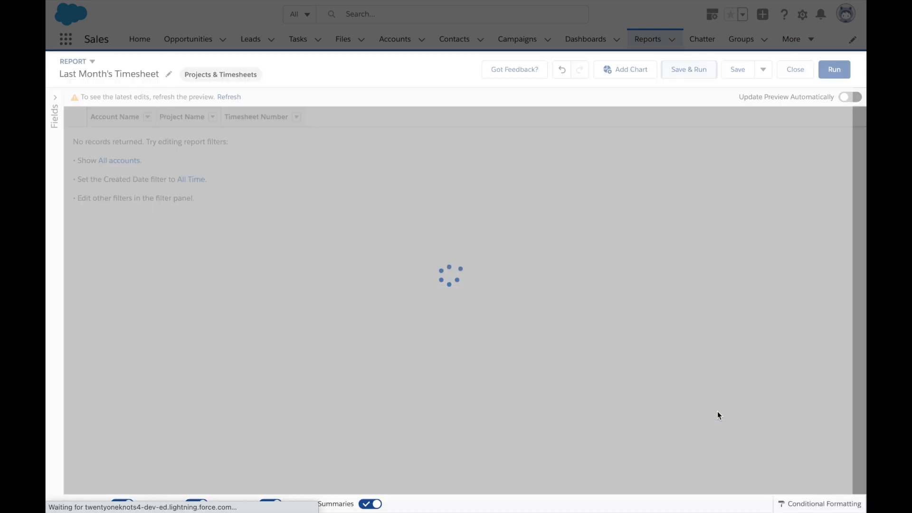